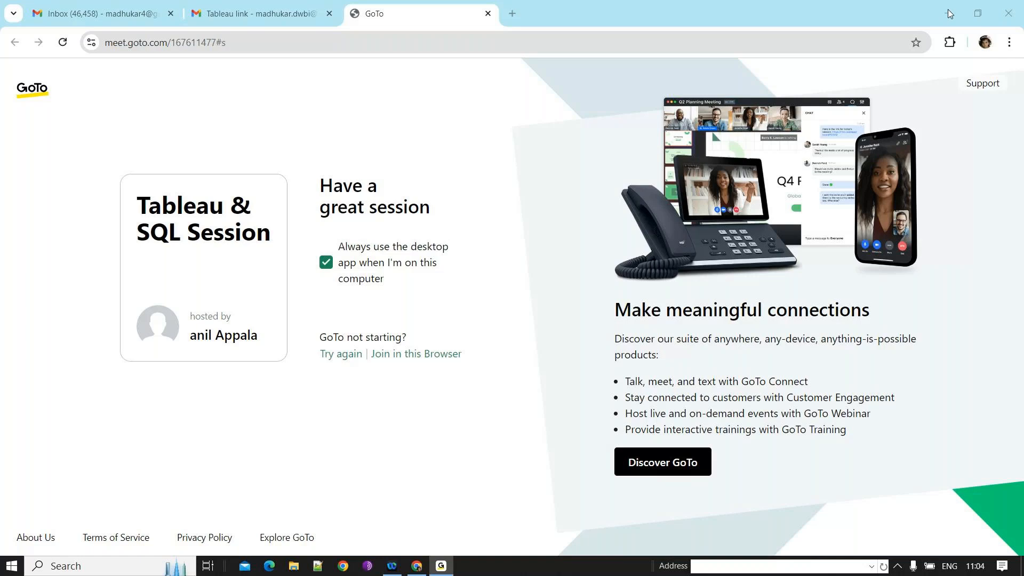
- Launch Tableau 2023.3 from the Start search and close the File Recovery dialog
left_click(87, 569)
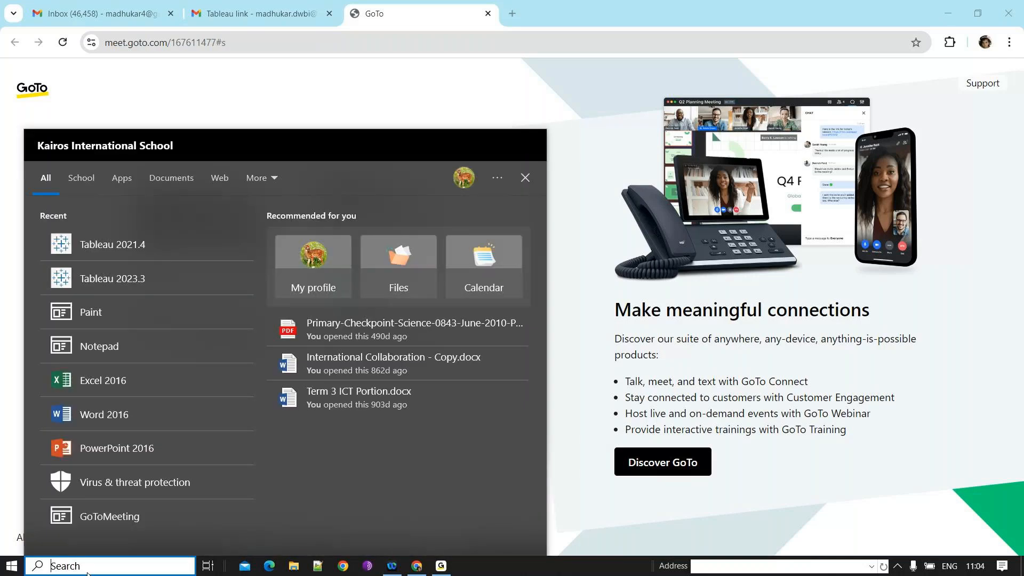
left_click(131, 275)
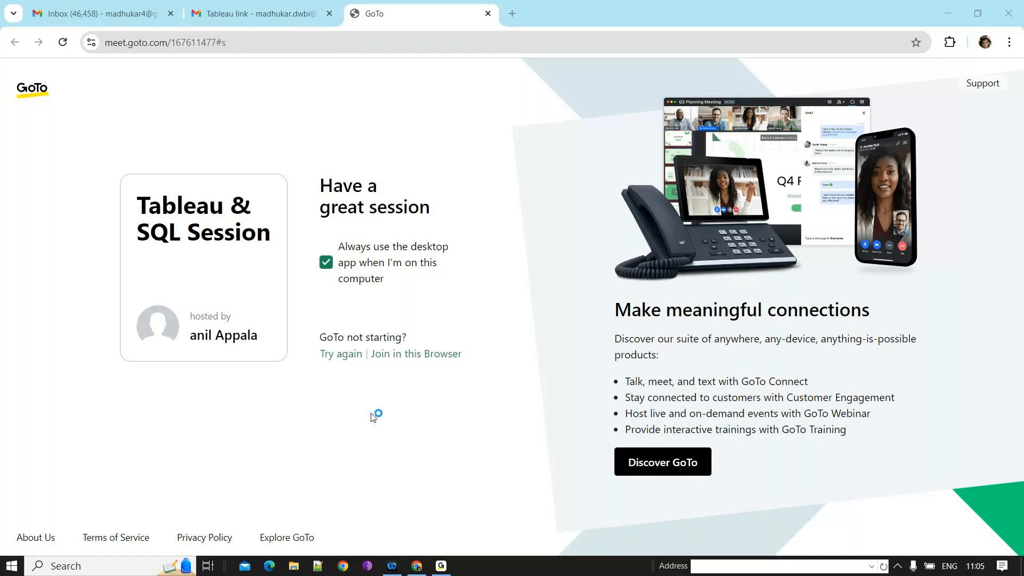
left_click(954, 12)
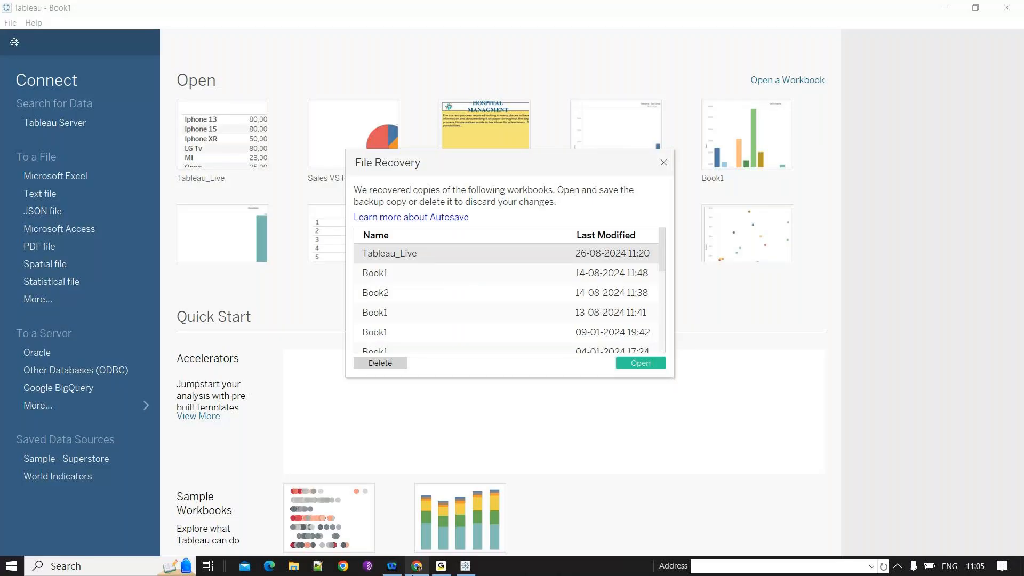
left_click(663, 163)
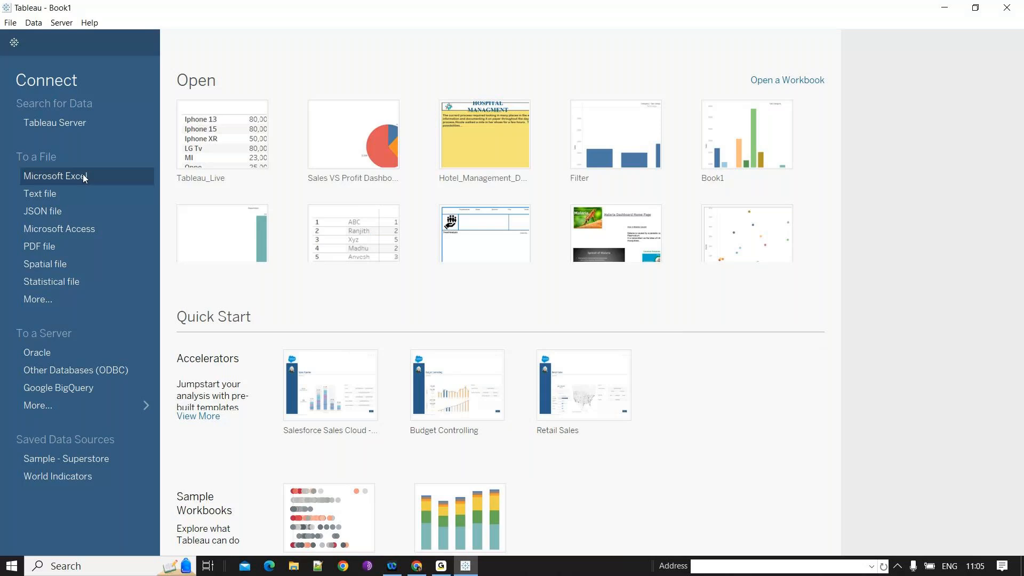
- Start a Microsoft Excel connection and browse Documents to the My Tableau Repository Datasources folder
left_click(82, 175)
left_click(350, 88)
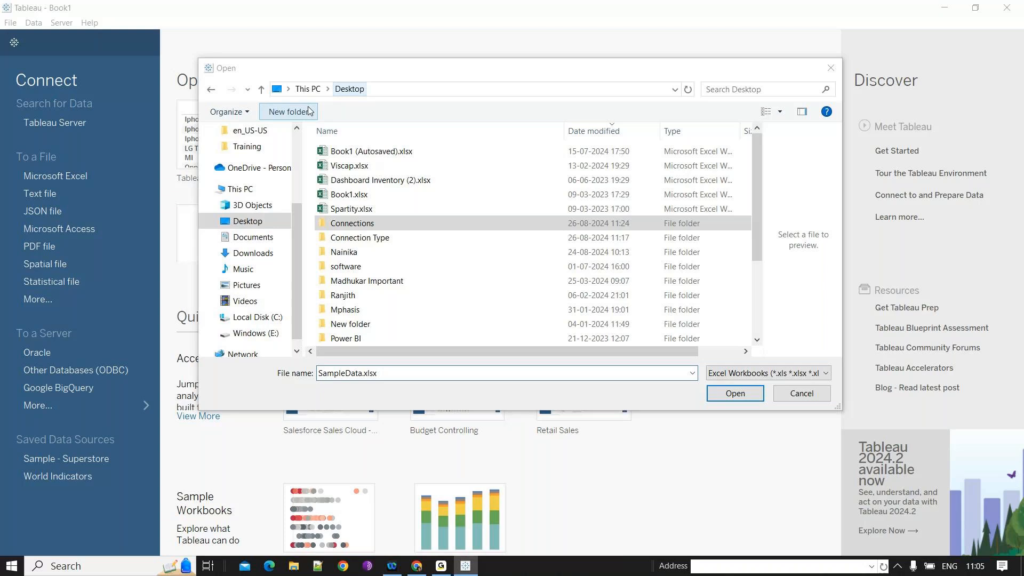
left_click(253, 237)
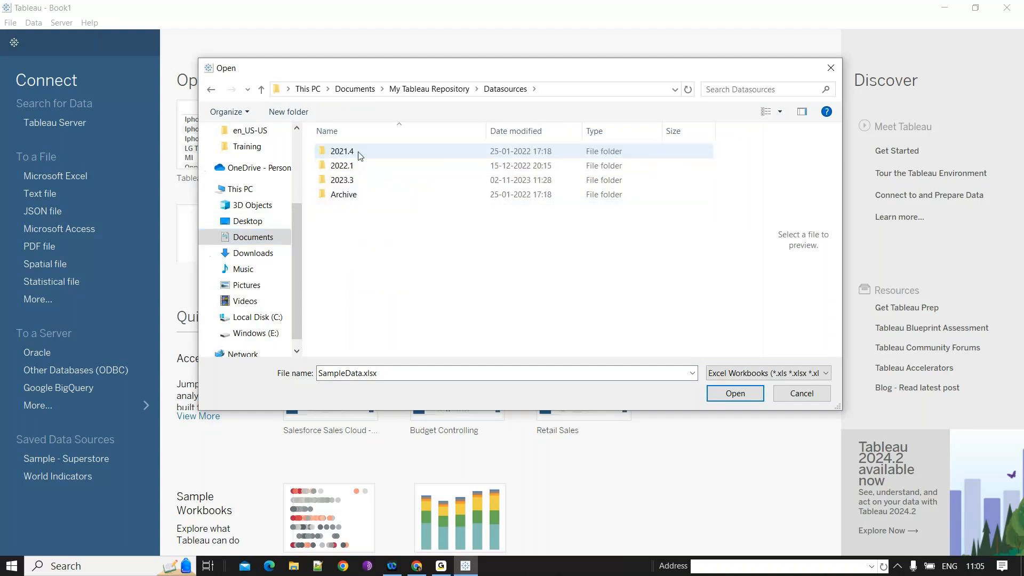
left_click(357, 186)
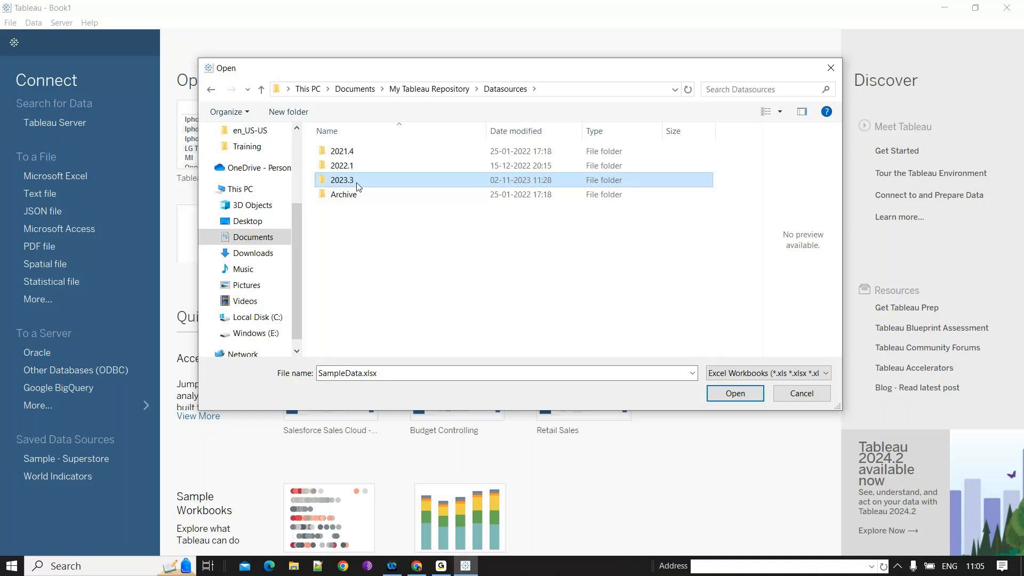
key("Escape")
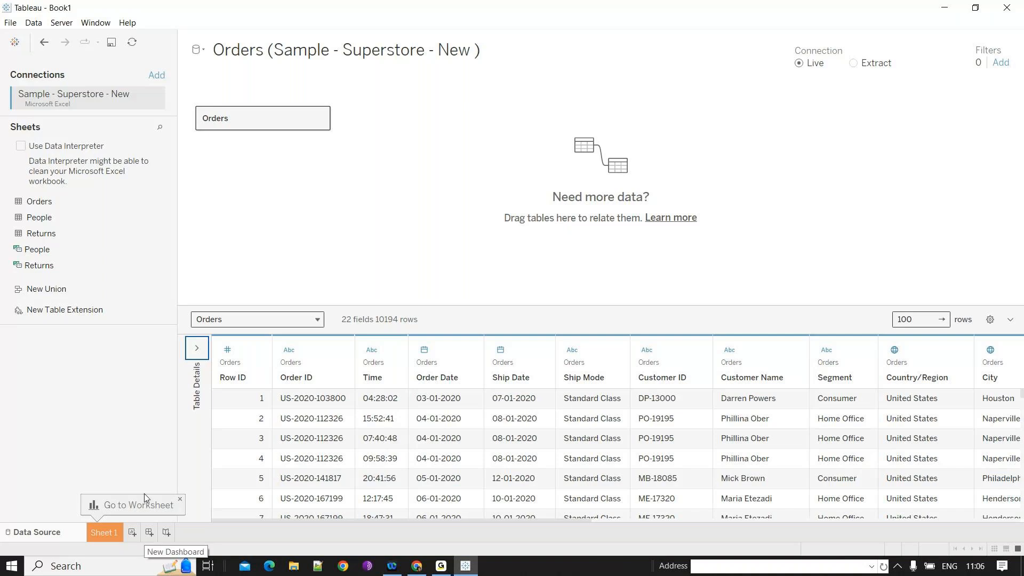
- Scroll through the Orders data preview columns and rows, then open Sheet 1
left_click_drag(305, 519, 695, 508)
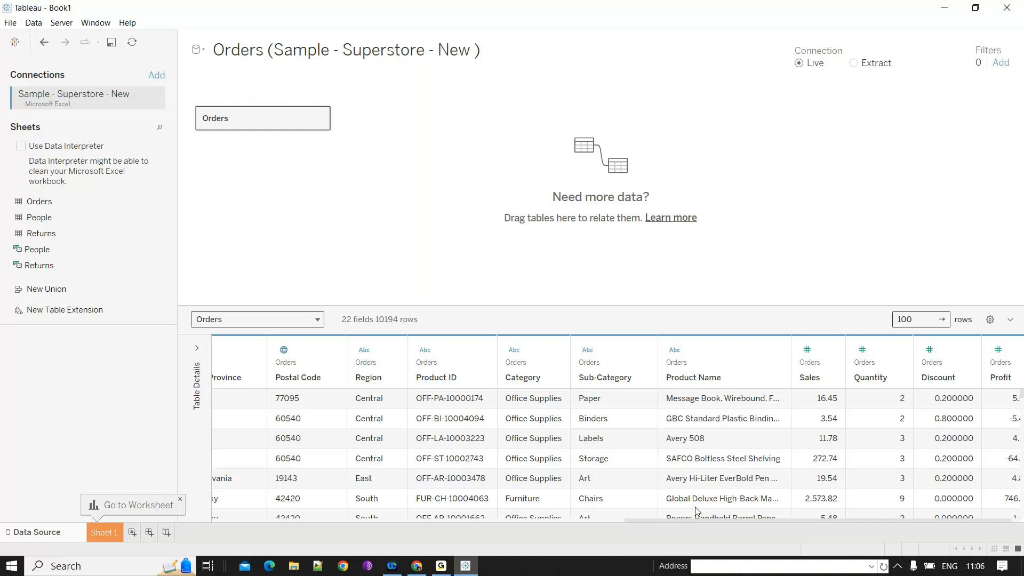
scroll(832, 459, "down", 2)
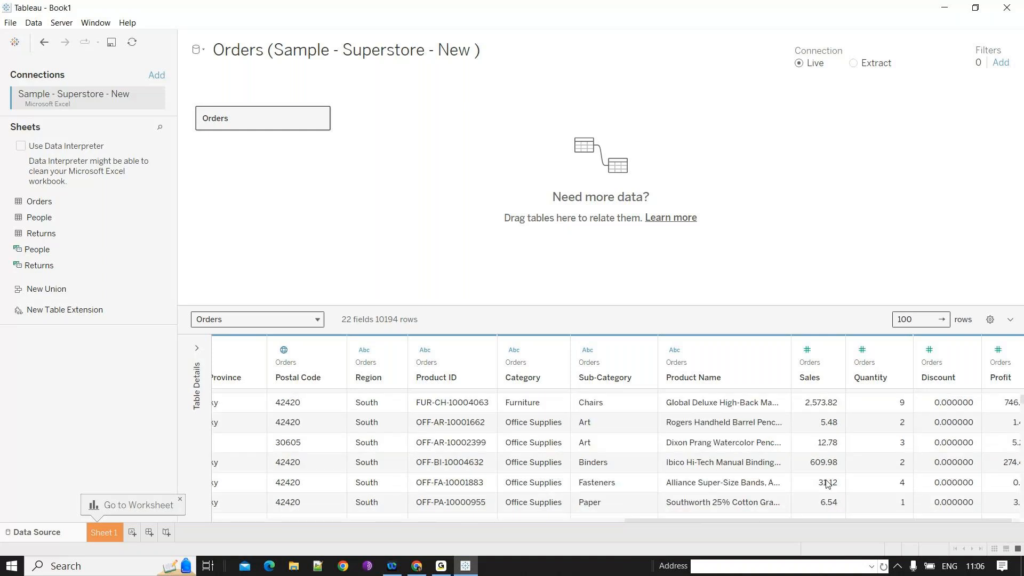
left_click(104, 532)
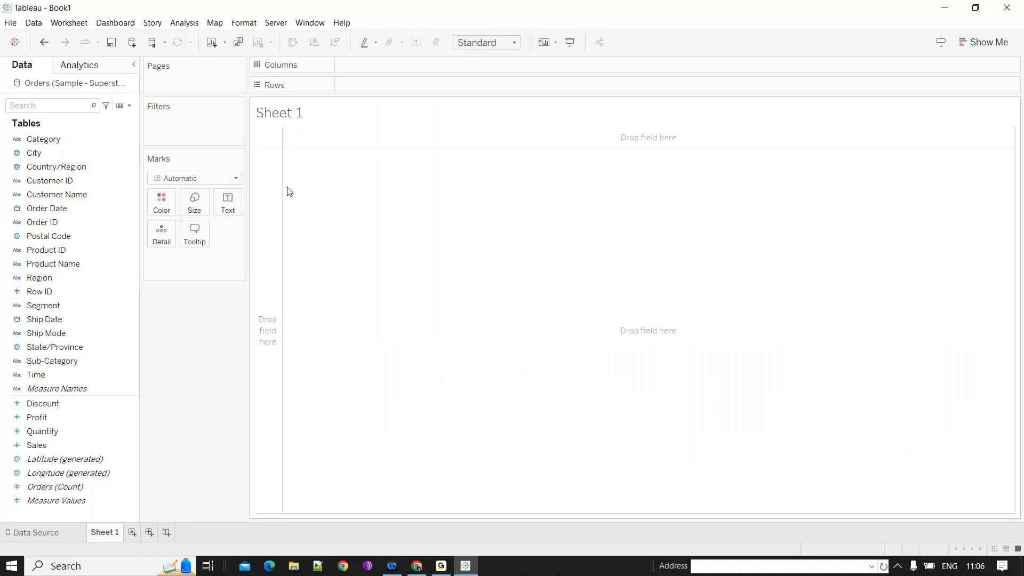
- Build a text table with Sub-Category on rows and Sales as the values
left_click_drag(37, 445, 42, 450)
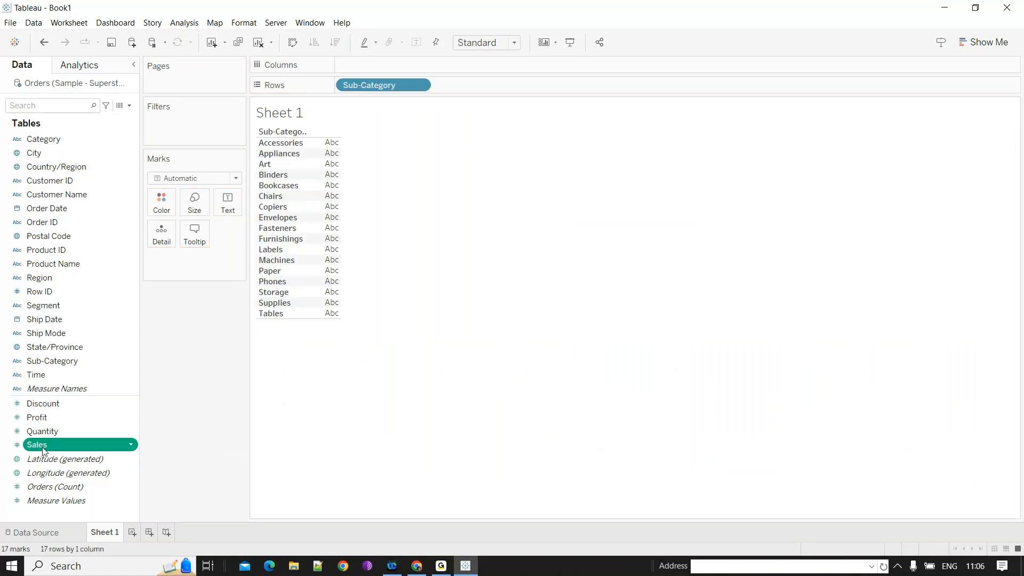
double_click(44, 451)
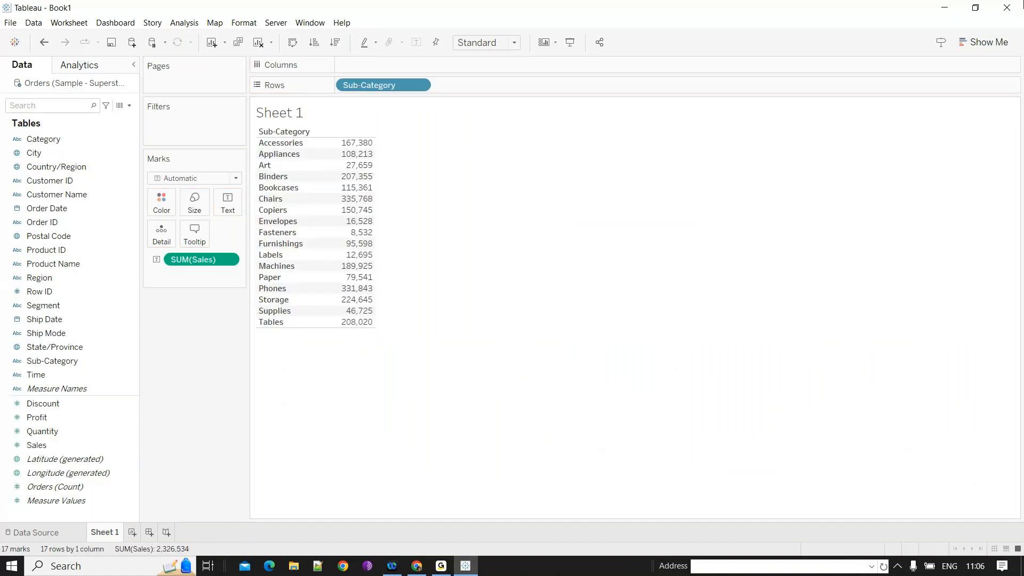
- Convert the table into a horizontal bar chart of sales by sub-category with Show Me
left_click(984, 49)
left_click(914, 140)
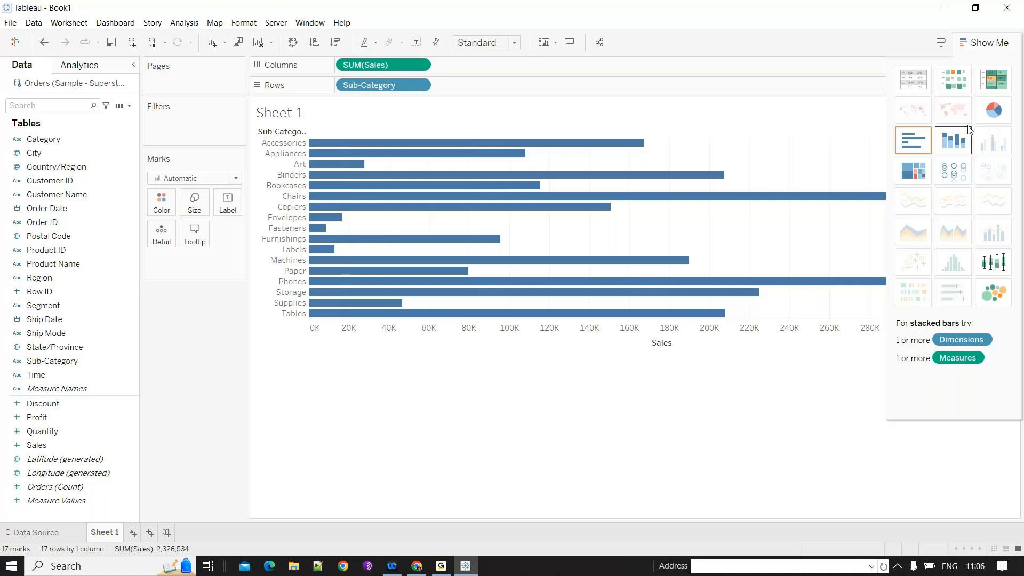
- Try the packed bubbles and treemap chart types, then undo the treemap
left_click(994, 293)
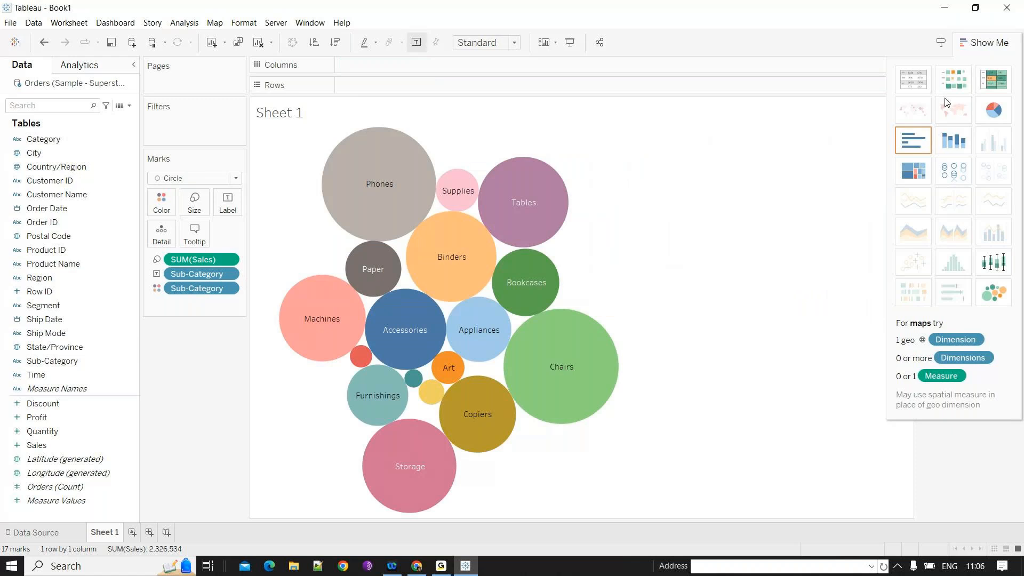
left_click(918, 173)
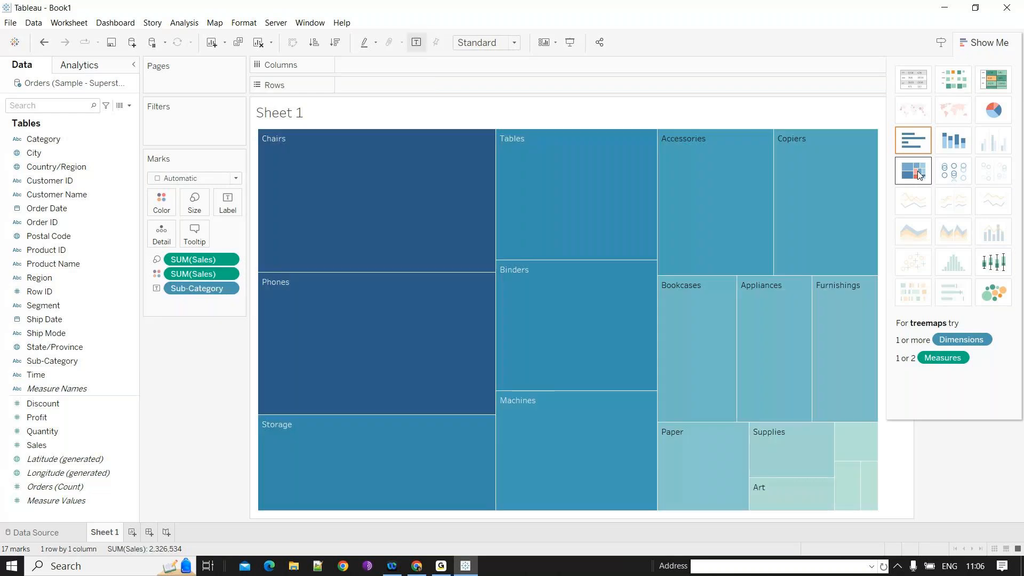
key("ctrl+z")
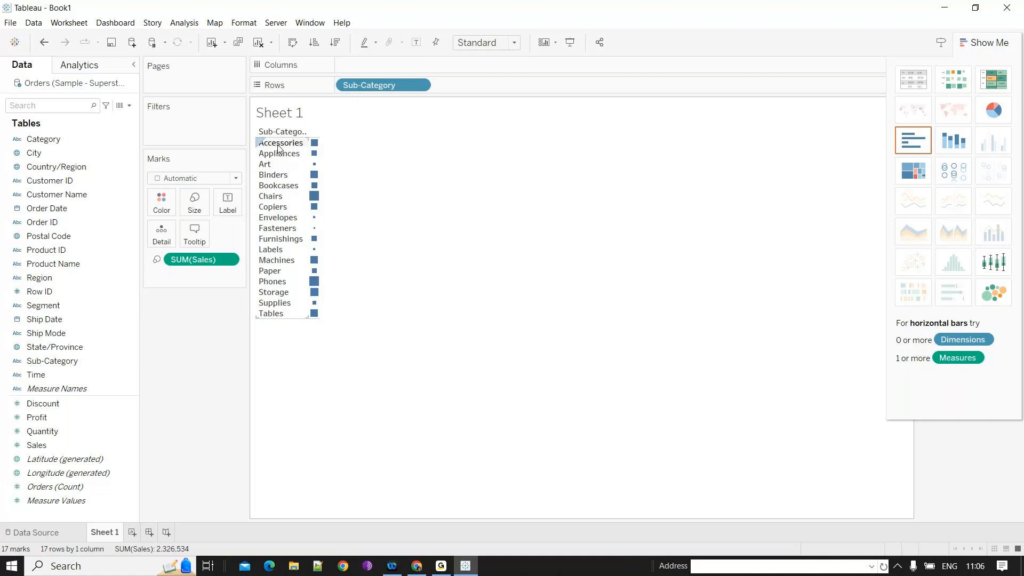
- Add Order Date by year and switch to a discrete line chart of sales per sub-category
left_click(57, 213)
double_click(59, 216)
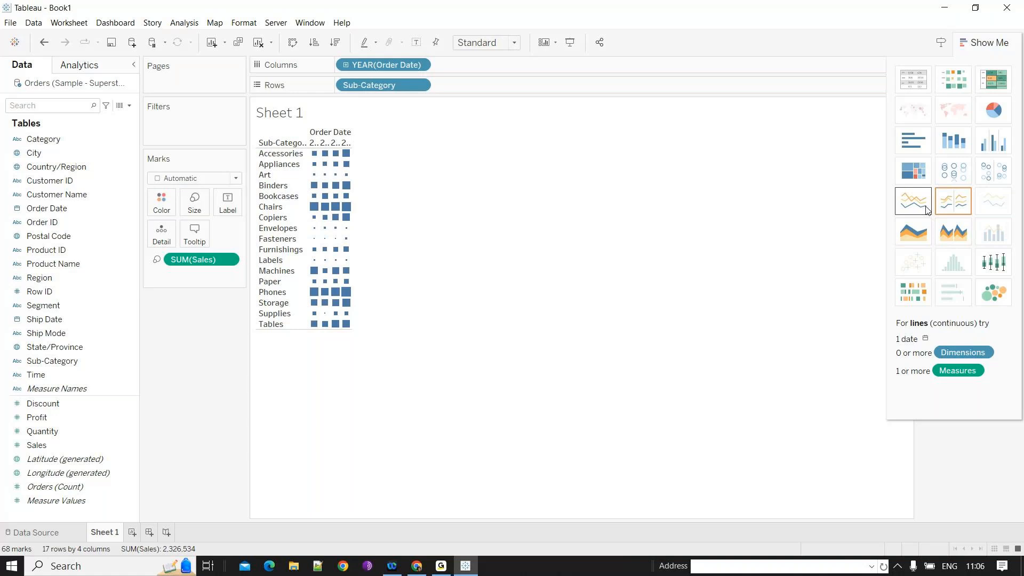
key("ctrl+z")
left_click(918, 212)
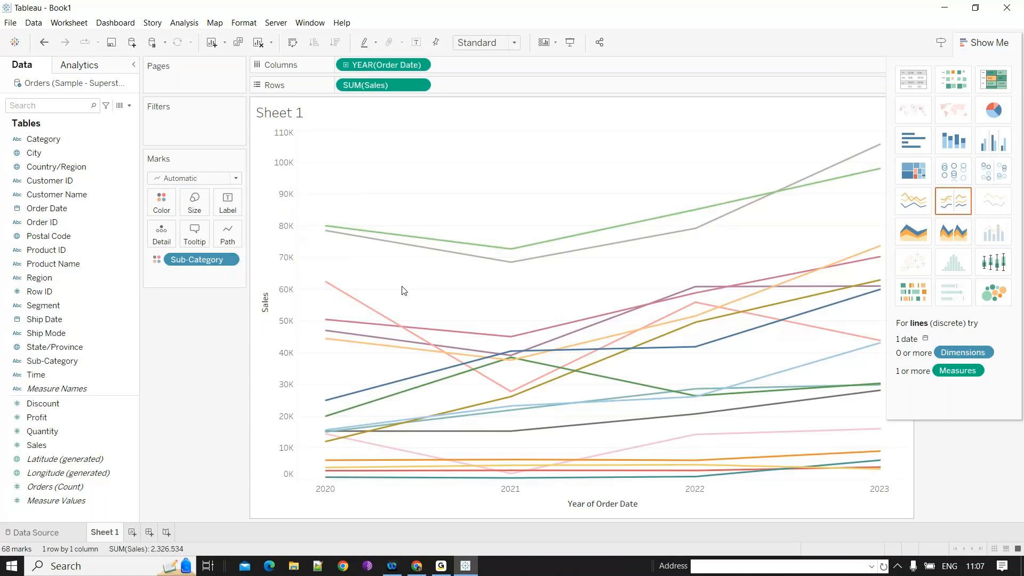
- Cycle through treemap, side-by-side bars and area charts, keeping a single stacked area chart
left_click(927, 141)
left_click(918, 169)
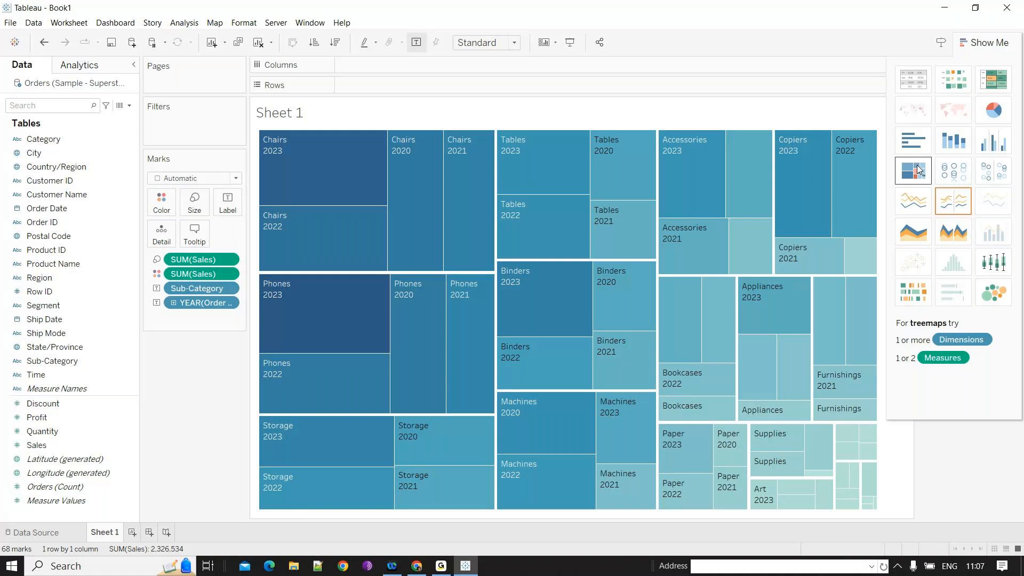
left_click(993, 141)
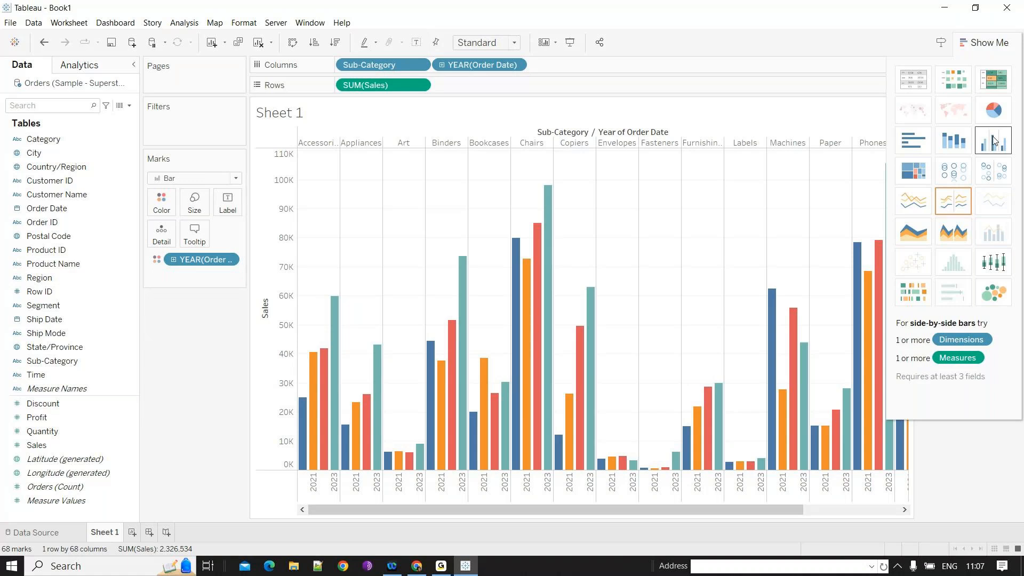
left_click(919, 239)
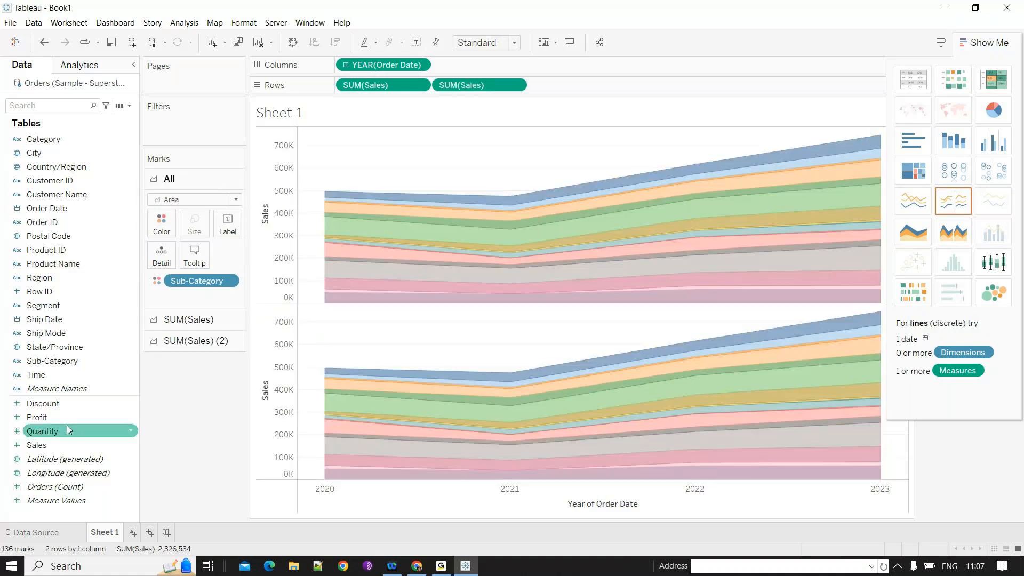
key("ctrl+z")
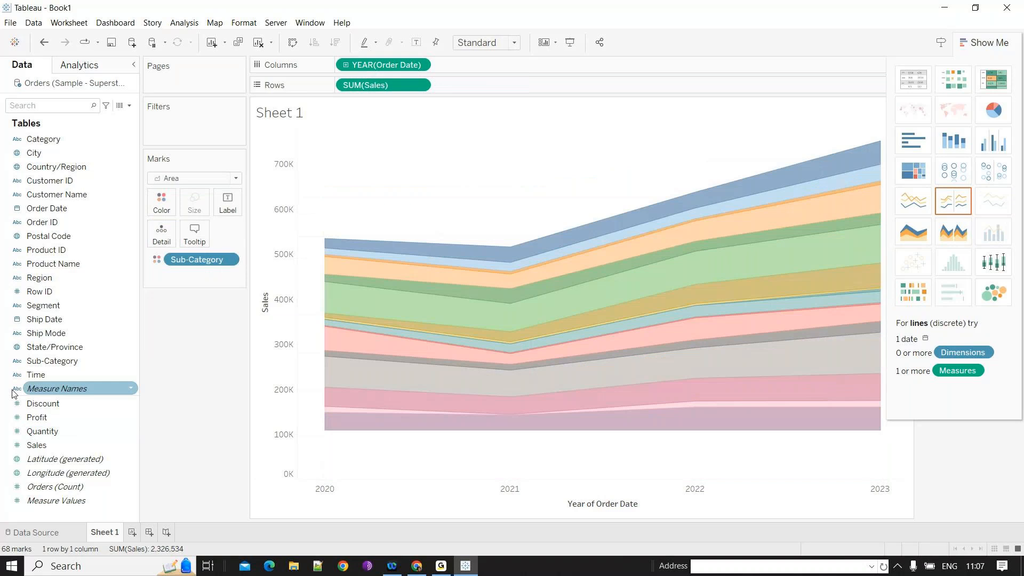
- Select Profit, try the dual combination chart, then undo it
left_click(51, 415)
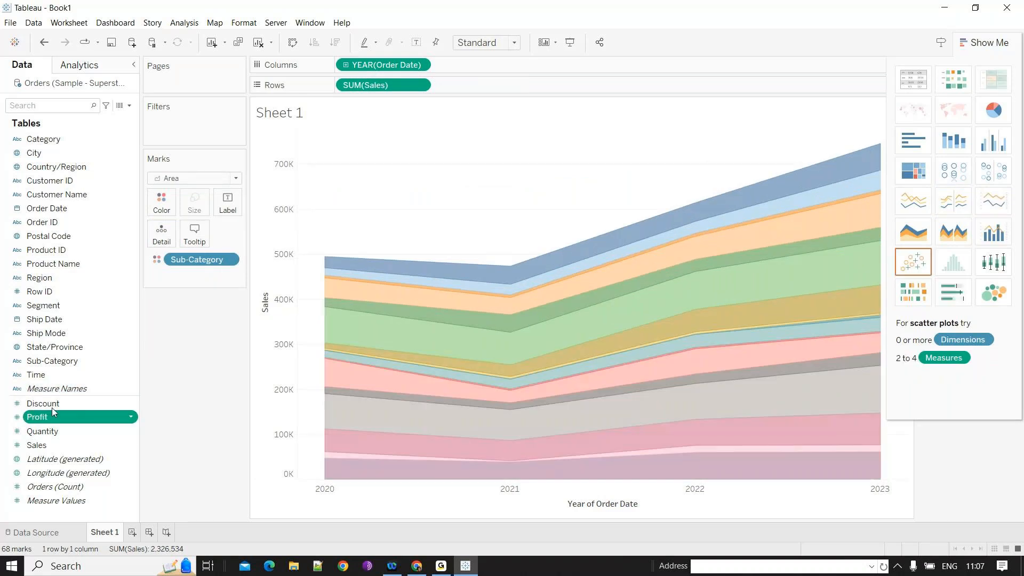
left_click(998, 235)
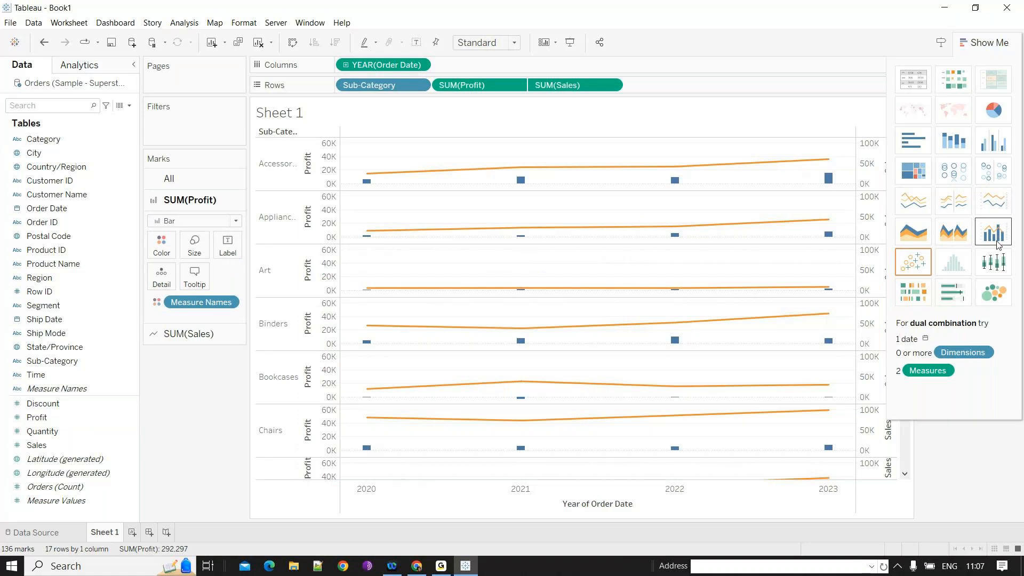
key("ctrl+z")
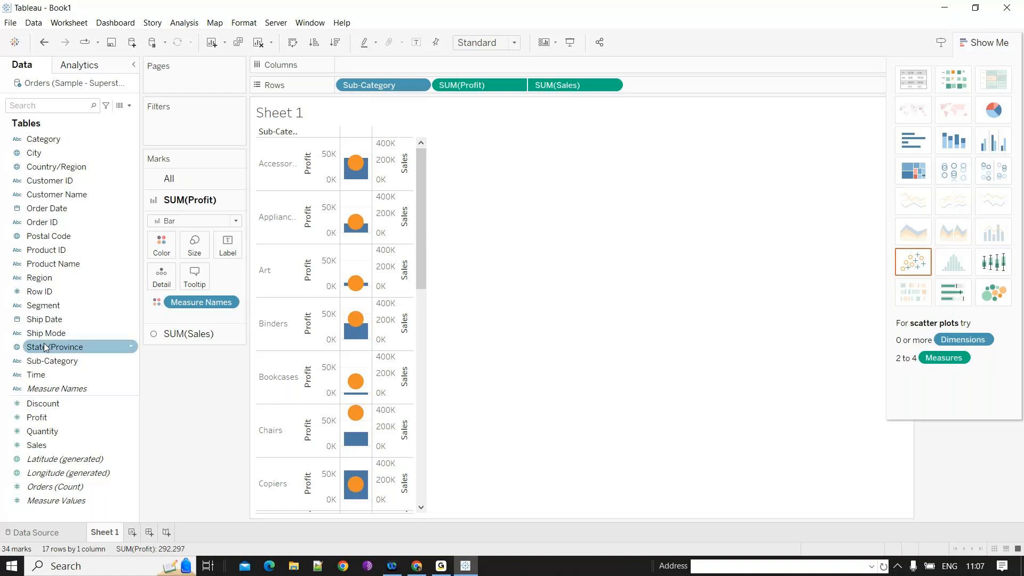
- Apply a dual combination chart of profit and sales by sub-category and year
left_click(56, 141)
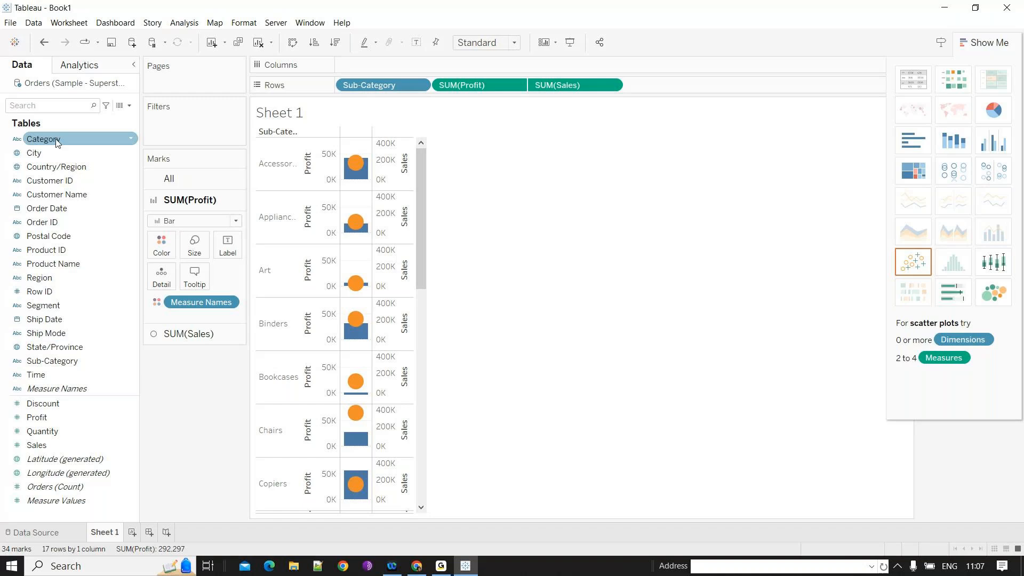
left_click(992, 240)
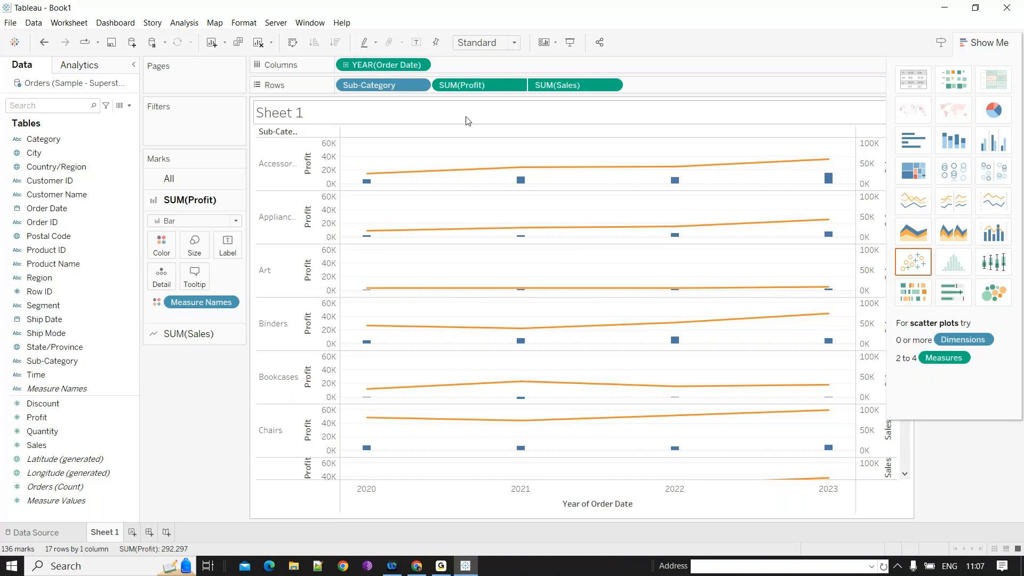
- On a new sheet, build a vertical bar chart of Sales by Sub-Category
left_click(133, 532)
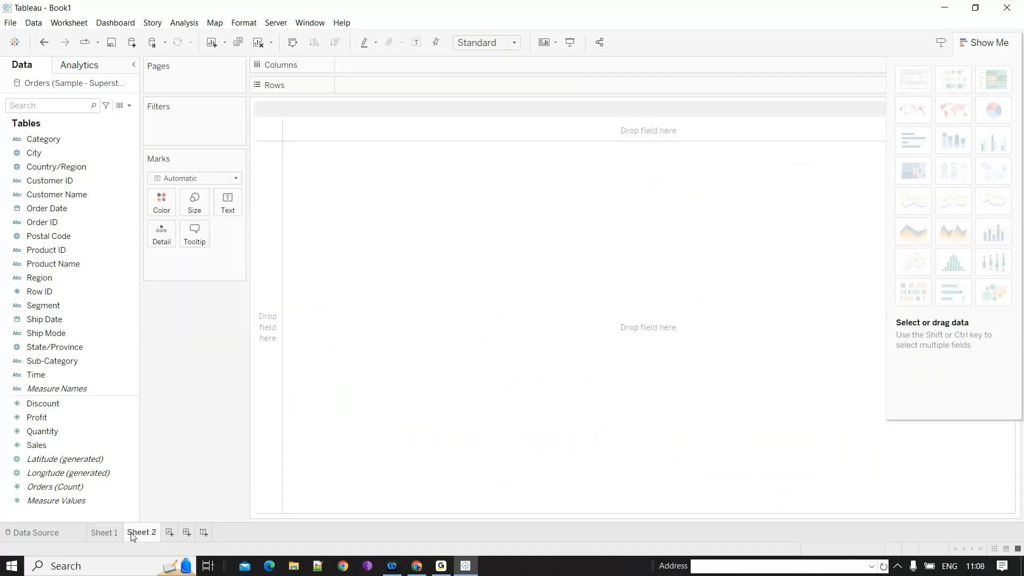
left_click_drag(52, 361, 267, 279)
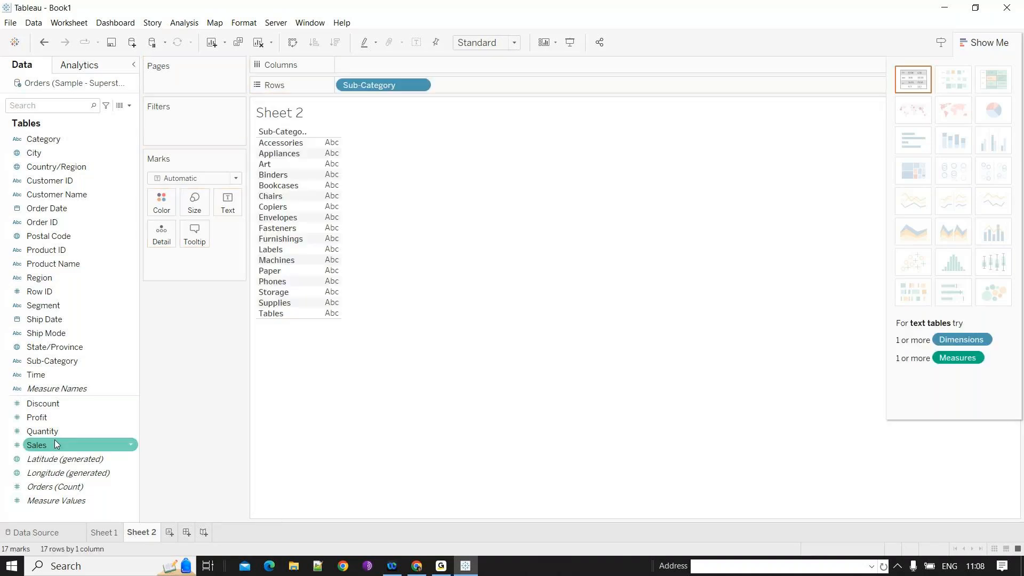
left_click_drag(56, 444, 327, 176)
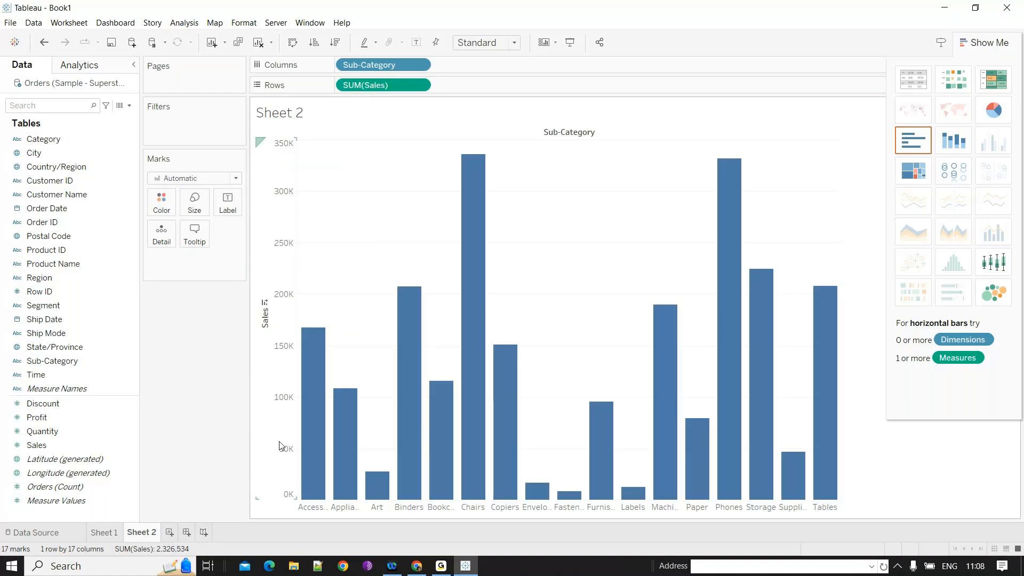
- Put Sales on Color to shade the bars by sales amount
mouse_move(426, 326)
mouse_move(461, 295)
left_click(49, 462)
left_click_drag(36, 445, 143, 248)
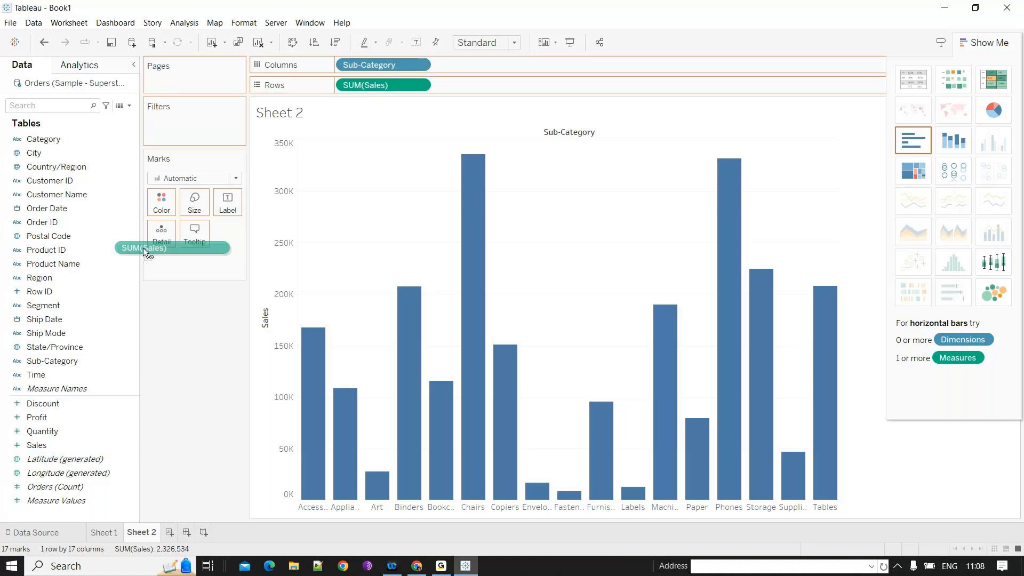
left_click_drag(143, 248, 161, 202)
- Switch the Sales colour shading to a stepped palette with 2 steps in the colour editor
left_click(161, 203)
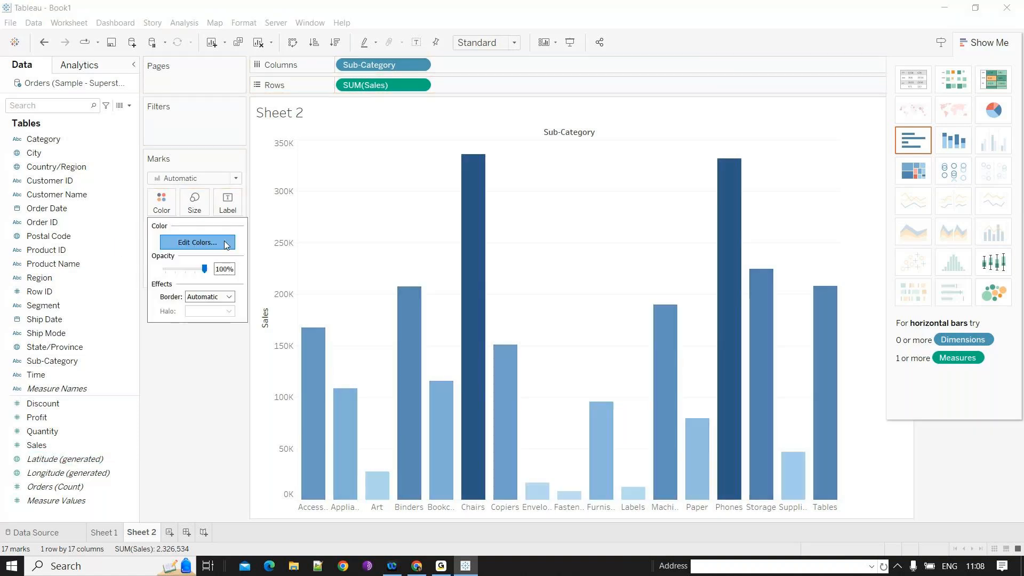
left_click(197, 242)
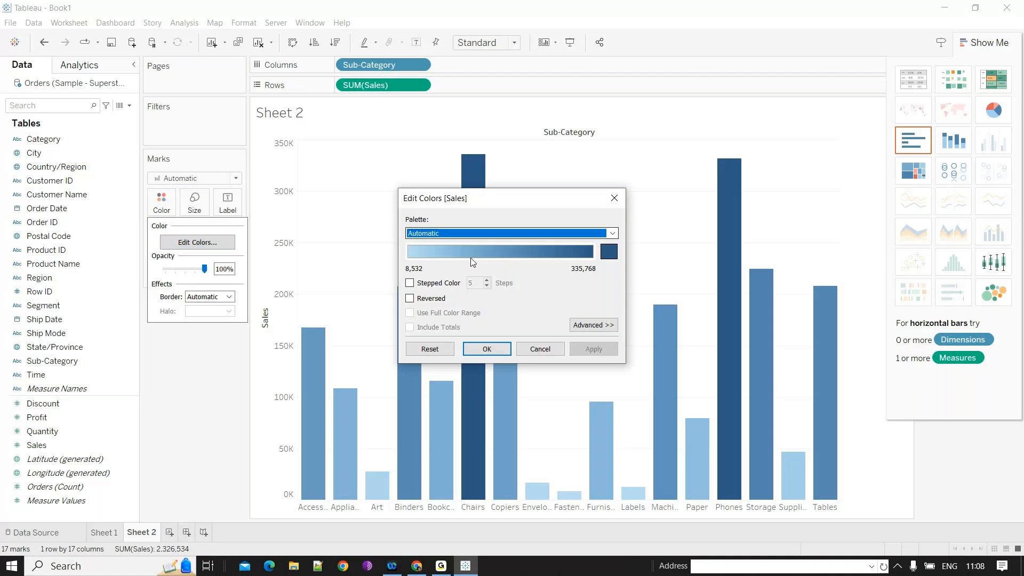
left_click(410, 284)
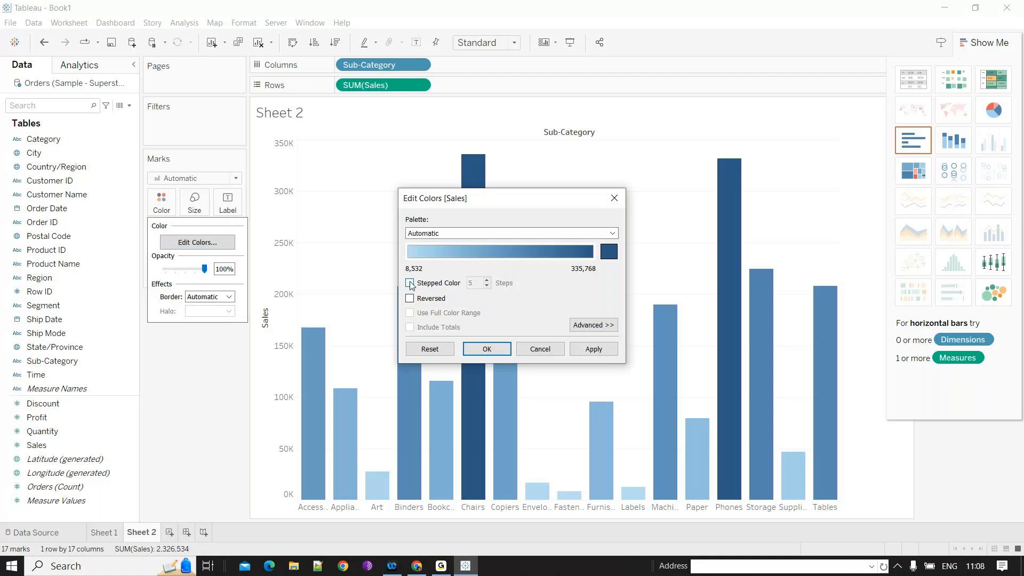
left_click(582, 329)
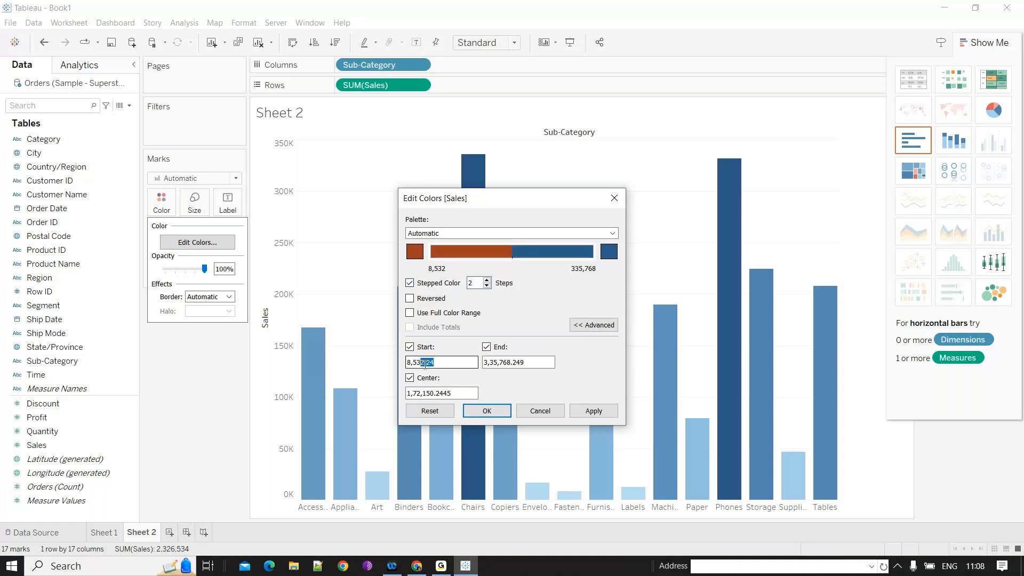
left_click(466, 397)
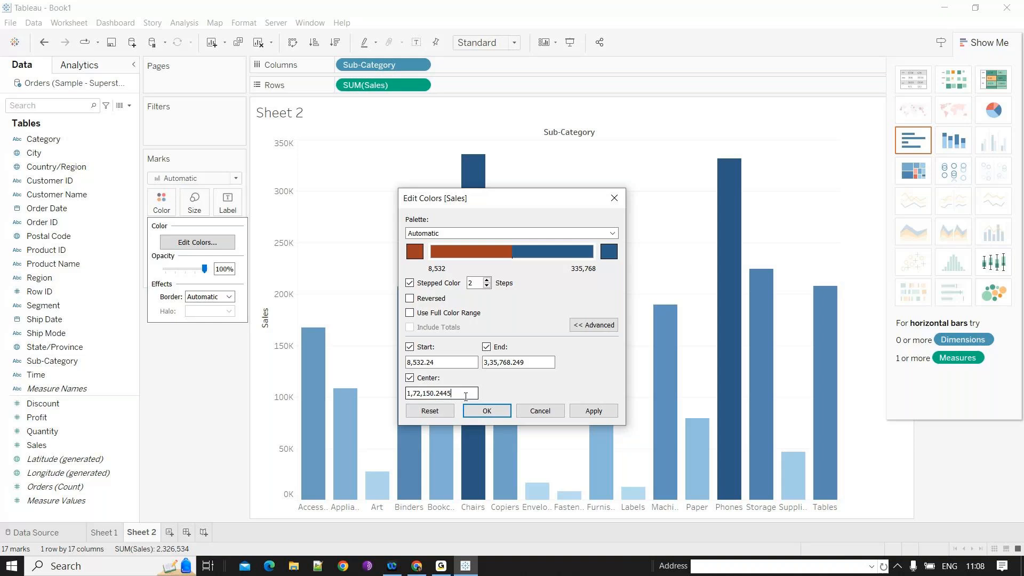
left_click(498, 412)
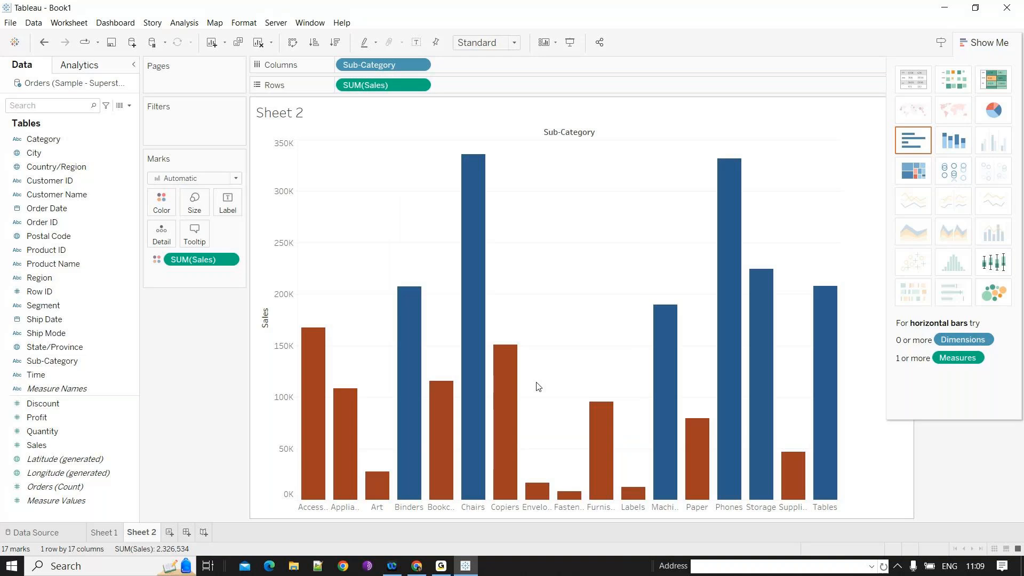
- Set the stepped colour palette's centre value to 200000
mouse_move(723, 386)
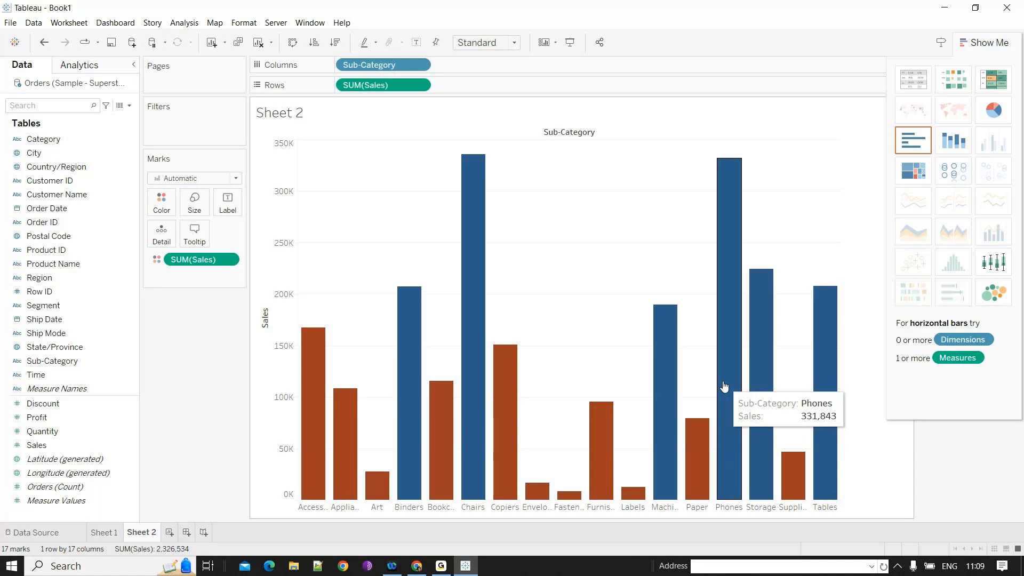
mouse_move(678, 370)
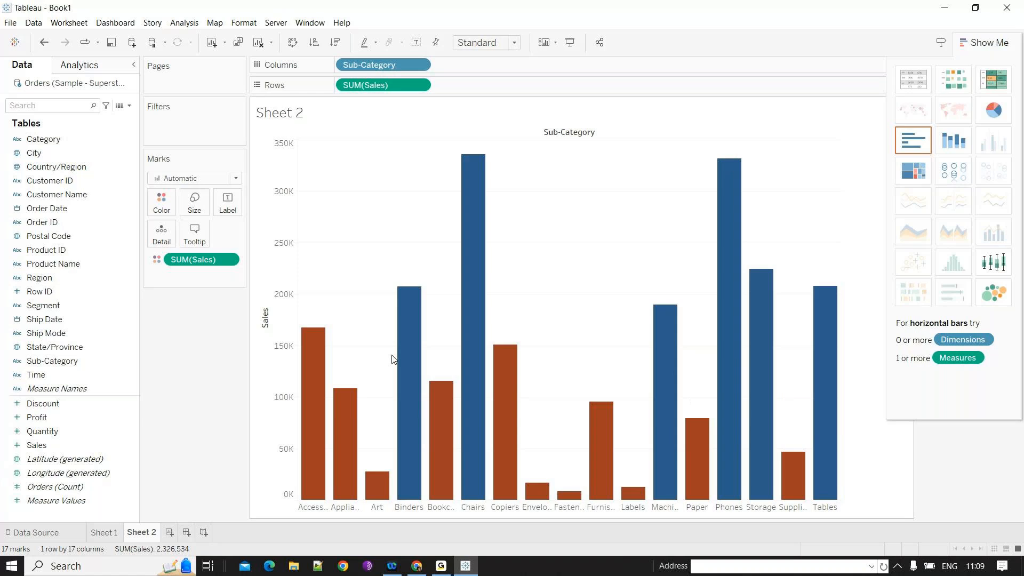
mouse_move(739, 478)
left_click(161, 203)
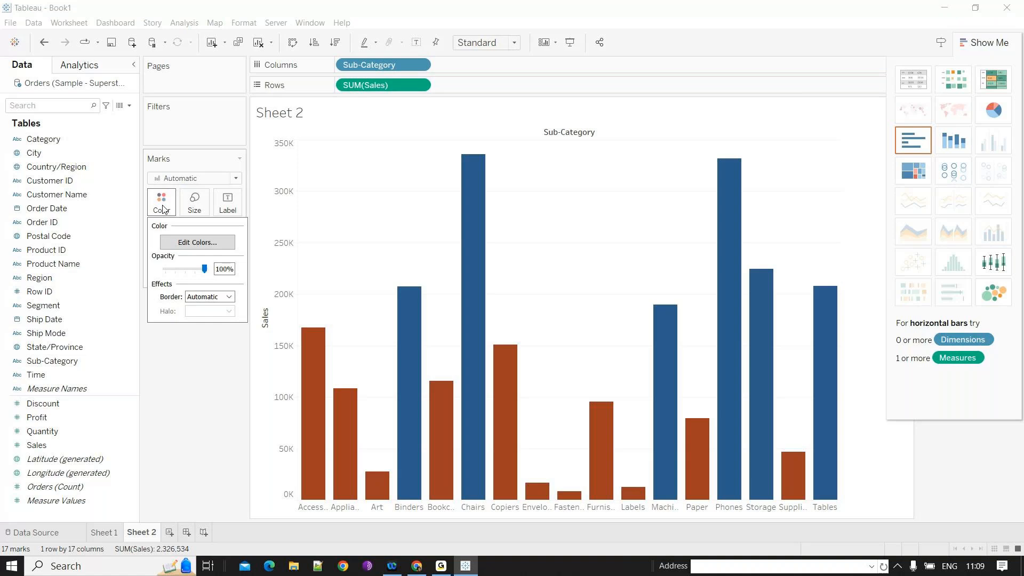
left_click(197, 242)
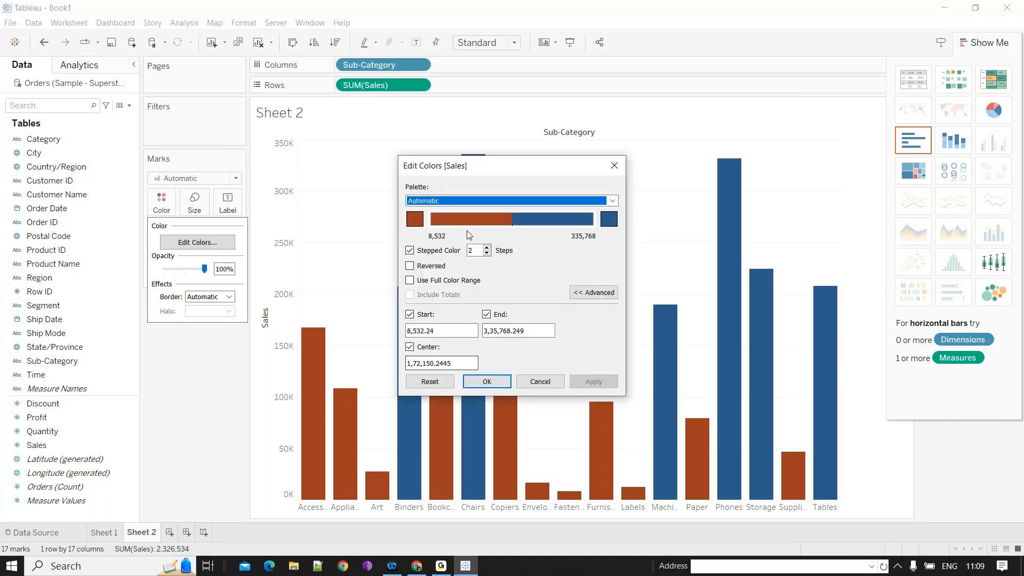
left_click(427, 363)
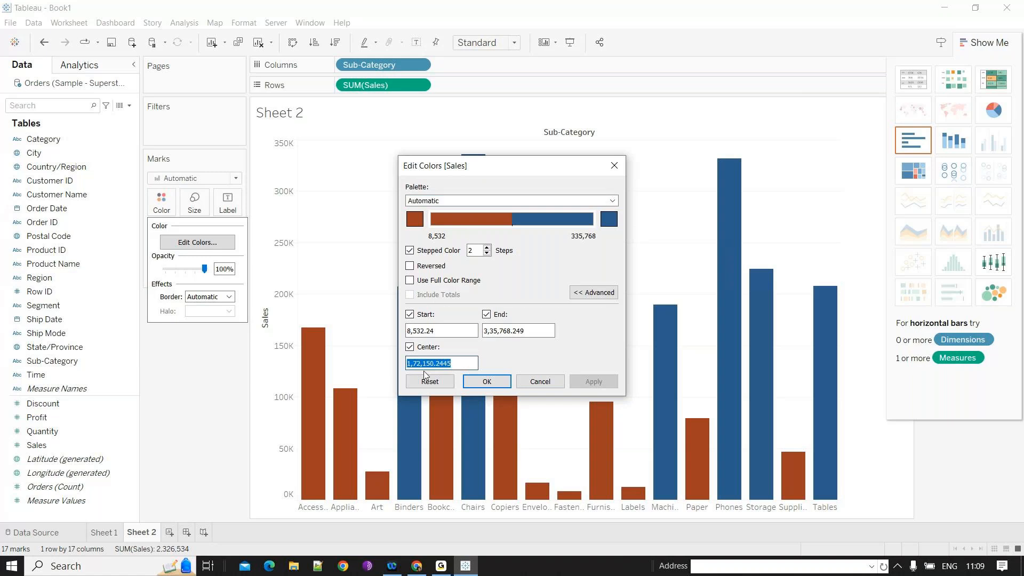
left_click_drag(436, 363, 469, 363)
left_click_drag(470, 363, 353, 367)
type("2000")
type("00")
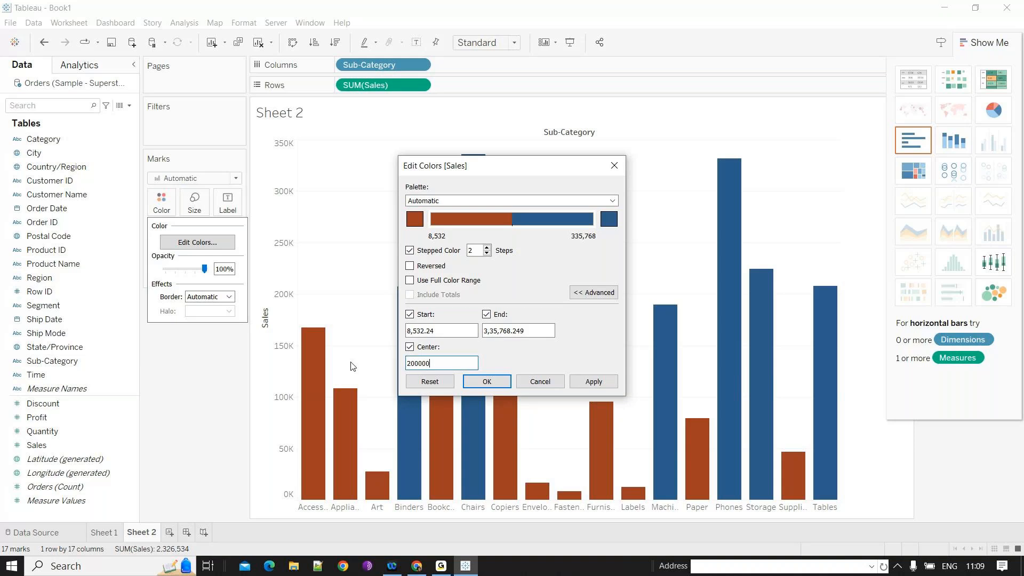
key("Return")
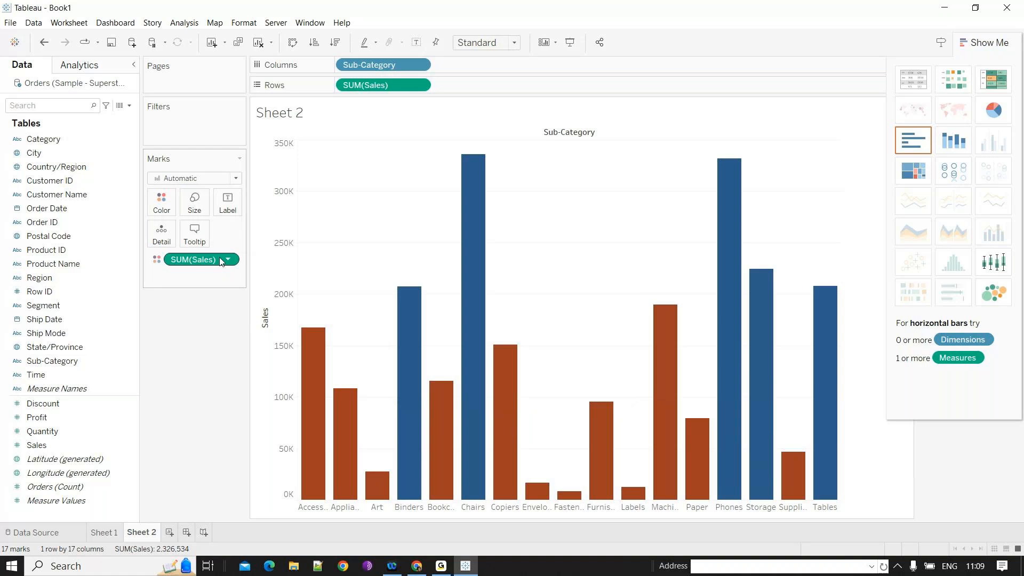
- Set the stepped colour palette's centre value to 300000
left_click(163, 204)
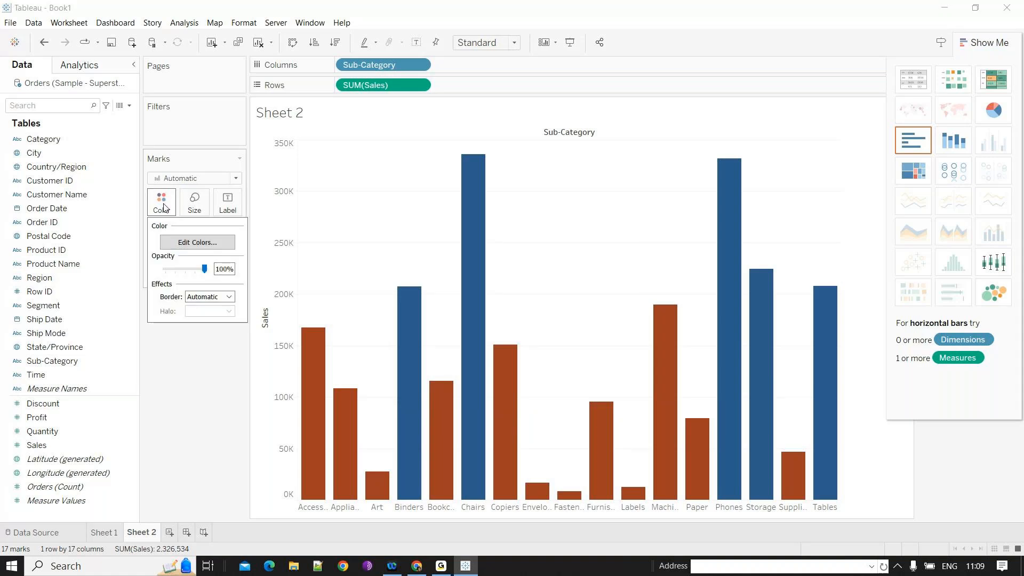
left_click(197, 242)
type("3,00,000")
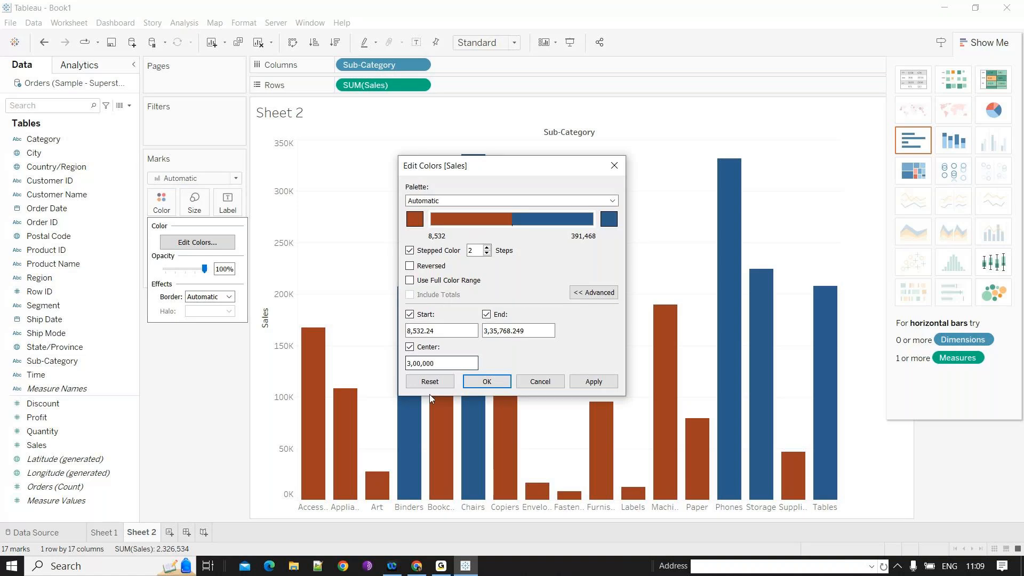
left_click(487, 382)
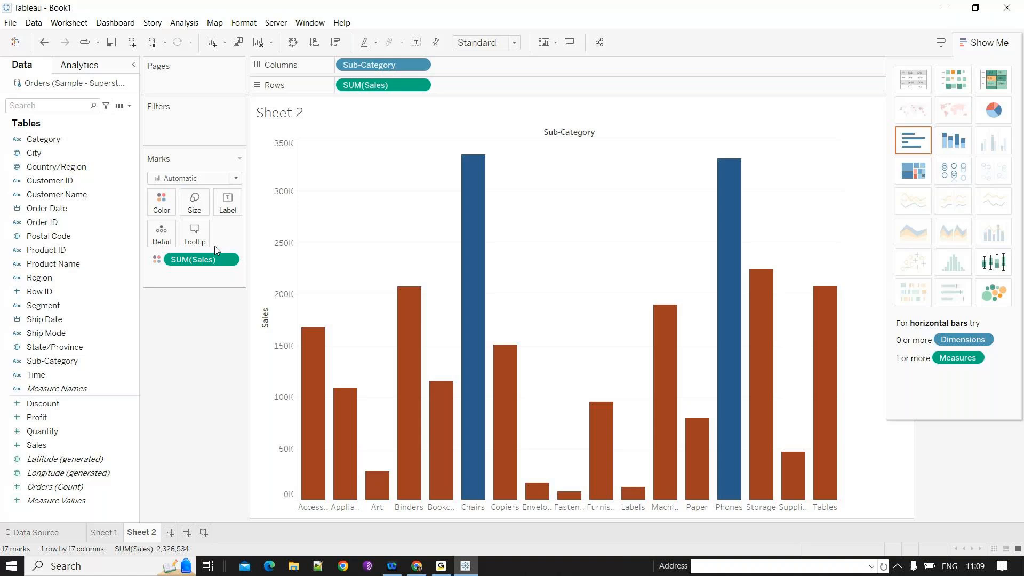
- Remove Sales from Color and create a Sub-Category set of the top 5 sub-categories by sum of Sales
left_click_drag(215, 260, 742, 273)
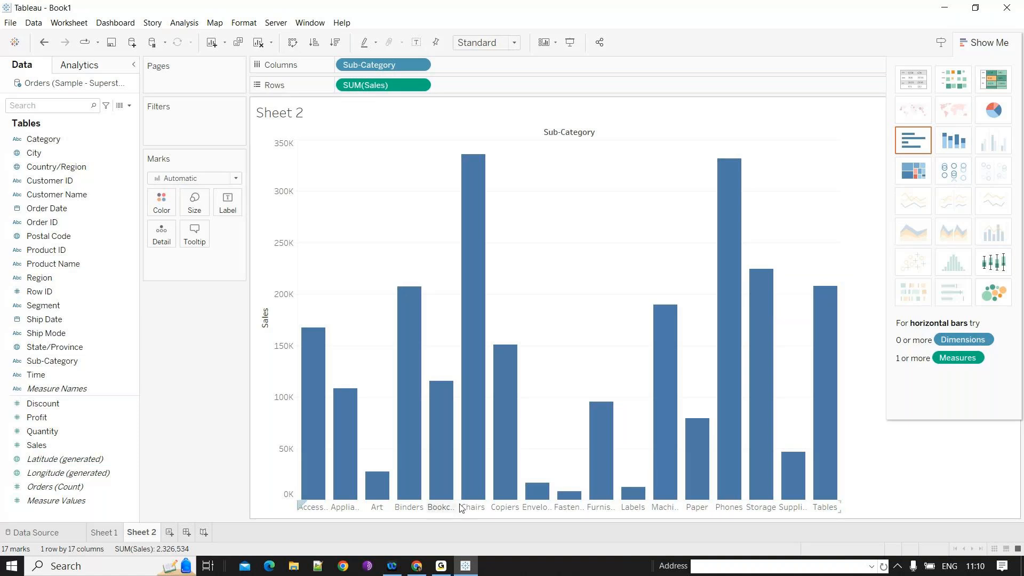
left_click(92, 360)
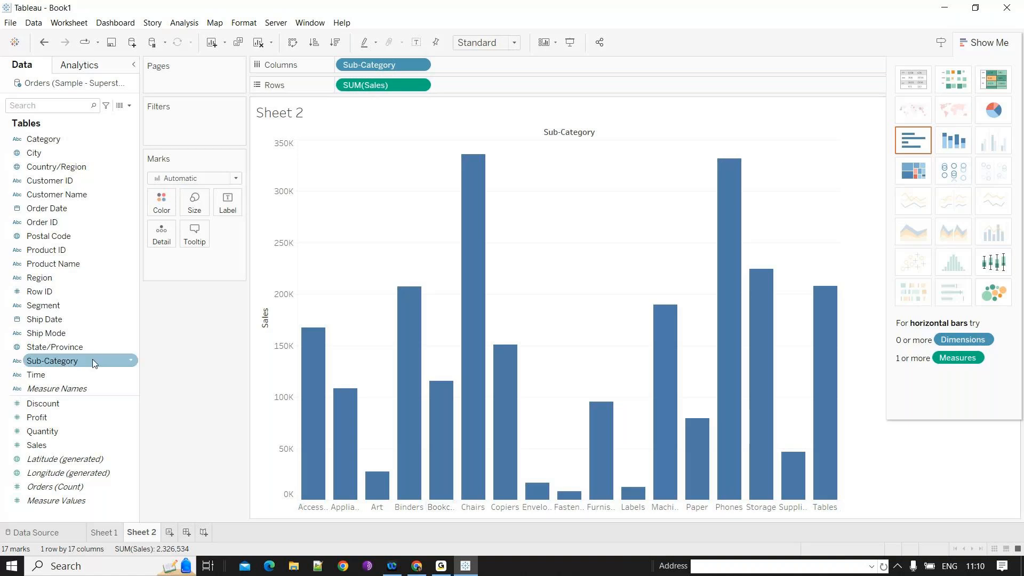
left_click(131, 362)
mouse_move(201, 198)
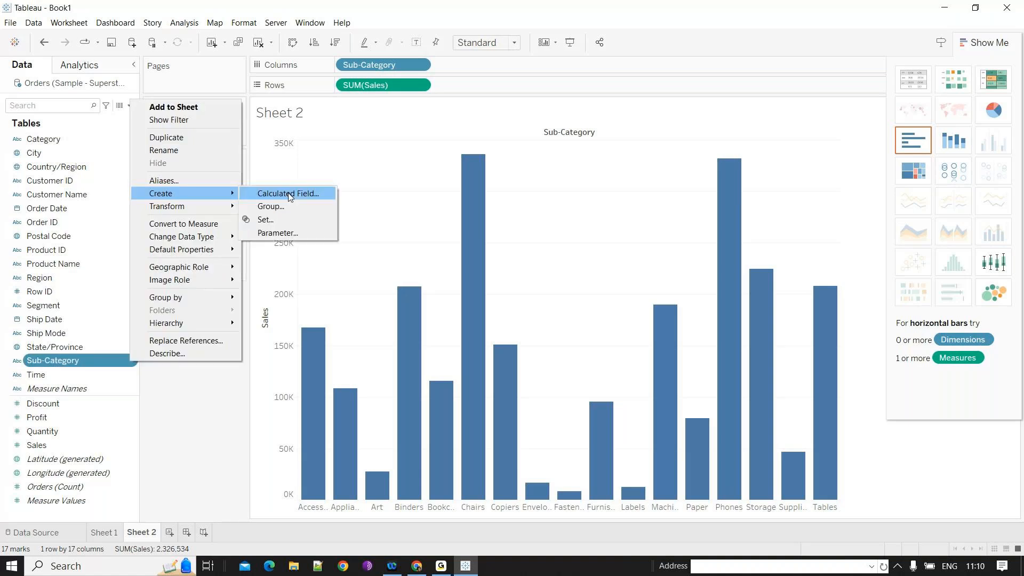
left_click(265, 219)
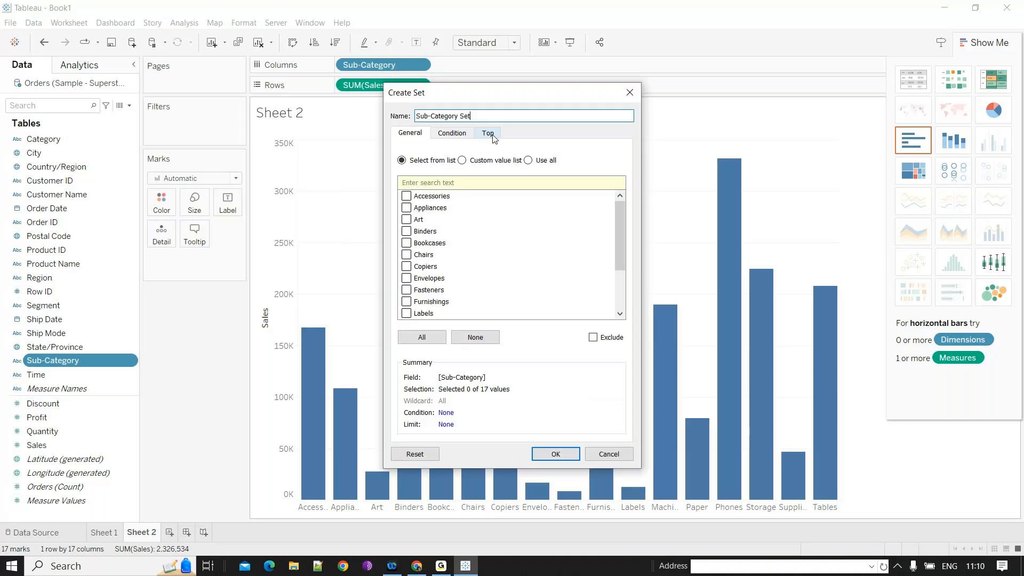
left_click(492, 136)
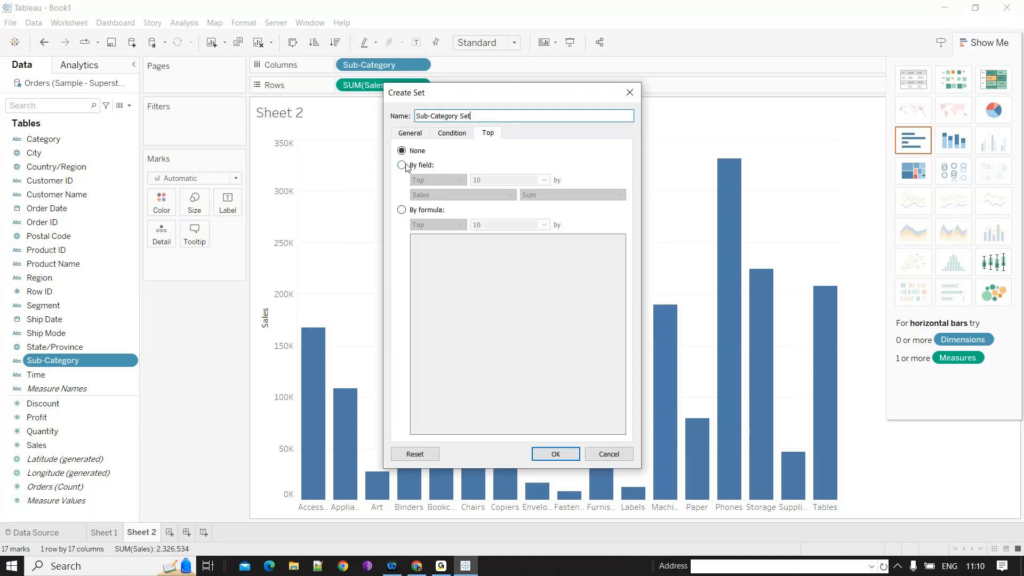
left_click(405, 166)
type("5")
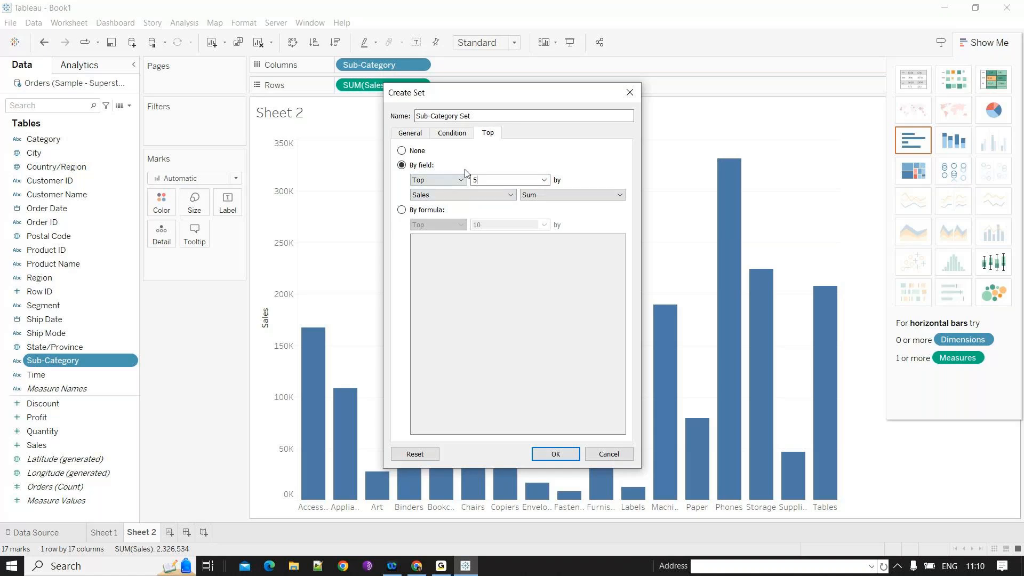
left_click(488, 198)
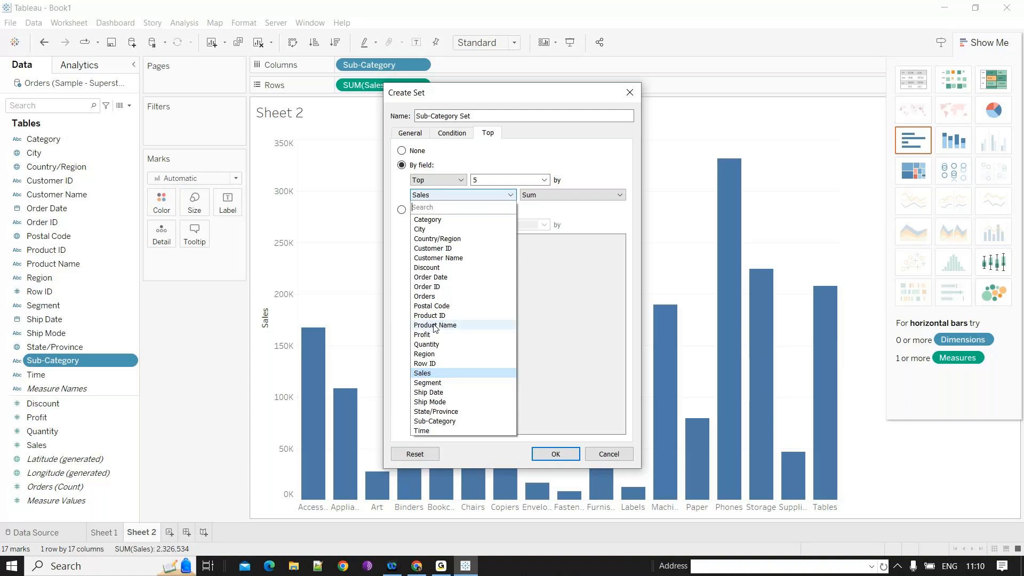
left_click(553, 488)
left_click(555, 454)
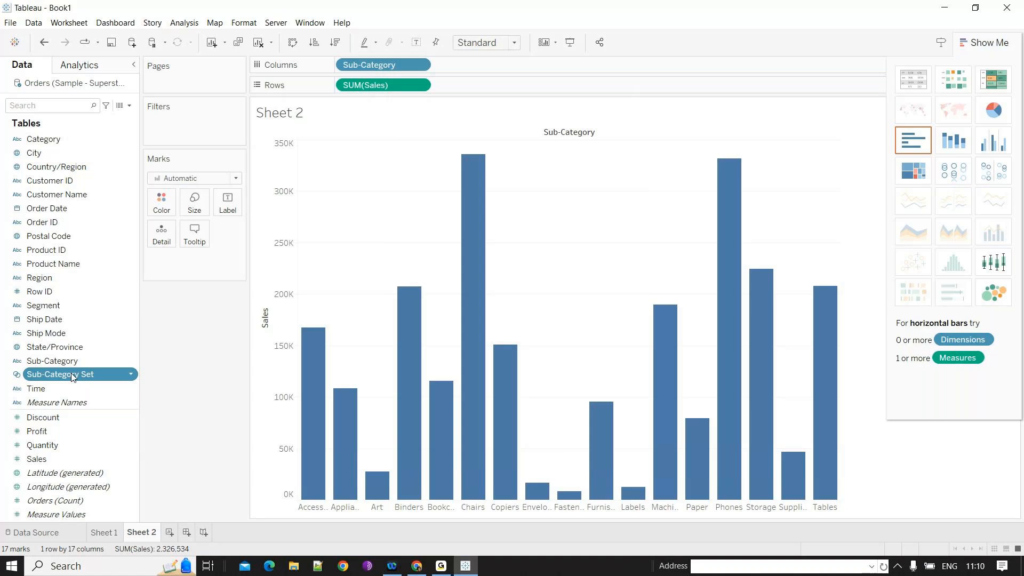
- Colour the bars by membership of the Sub-Category Set
left_click_drag(73, 377, 169, 204)
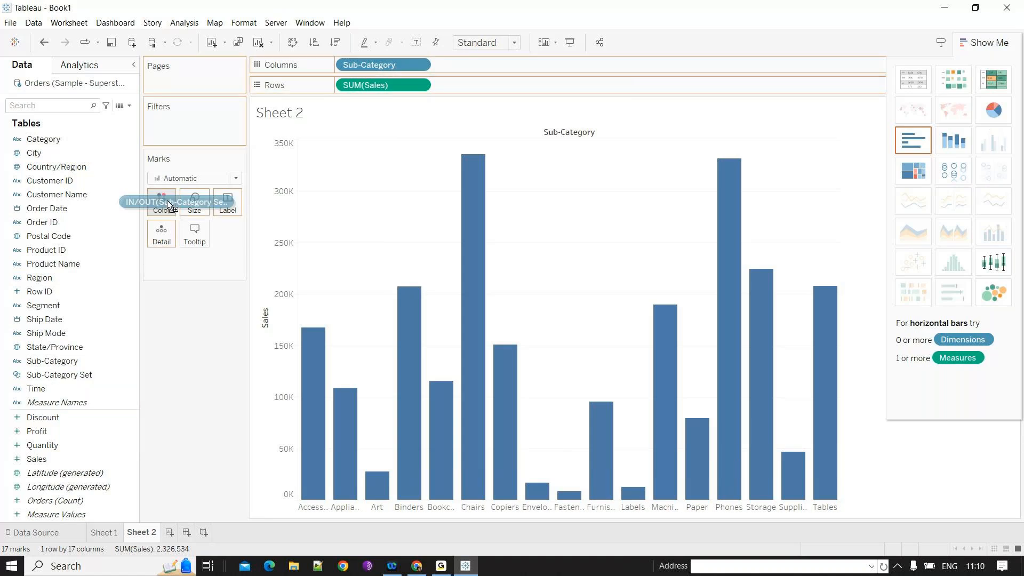
left_click_drag(169, 205, 169, 204)
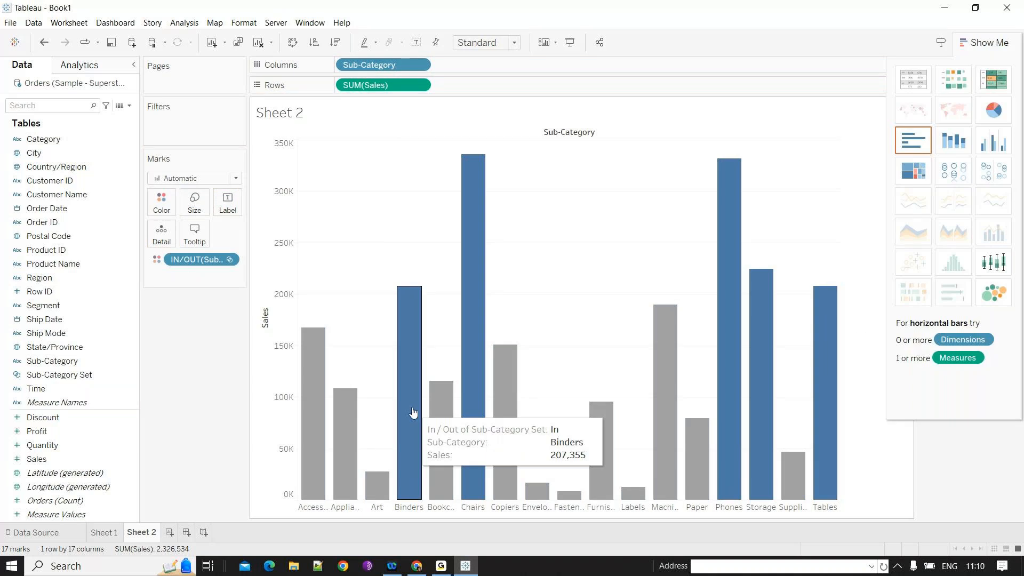
left_click(40, 348)
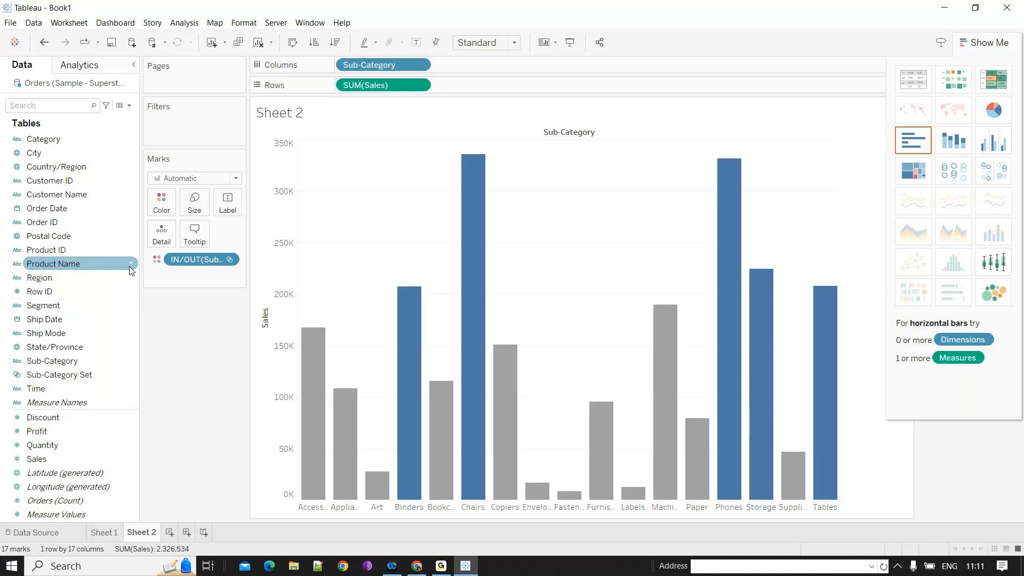
- Edit the set colours so In members are green and Out members are red
left_click(161, 202)
left_click(197, 242)
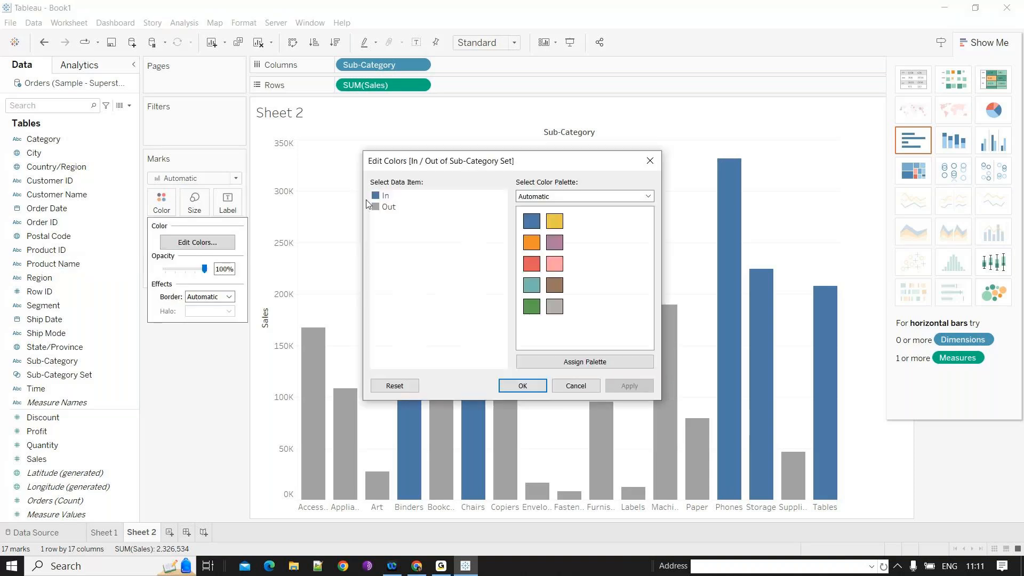
left_click(533, 263)
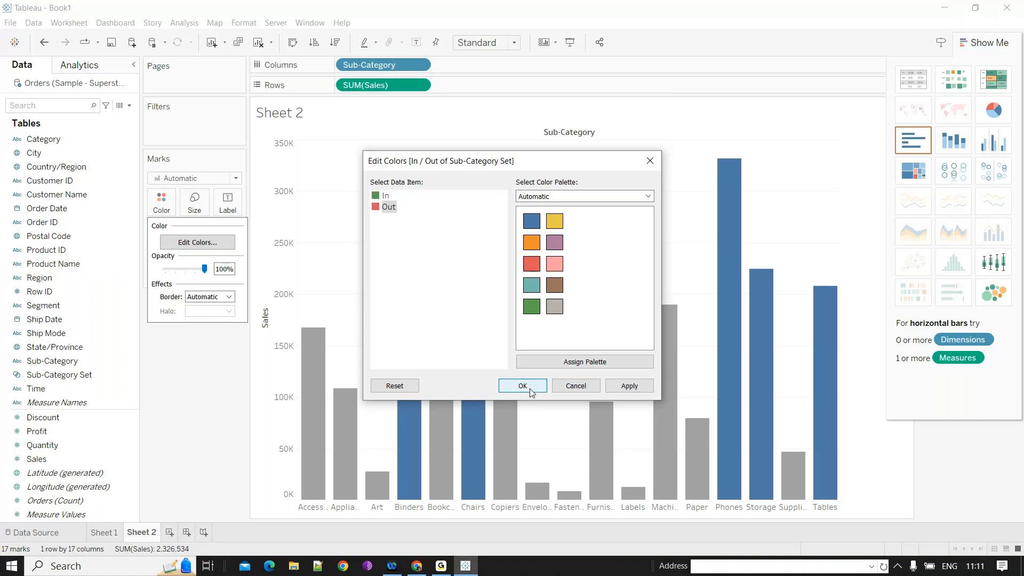
left_click(523, 386)
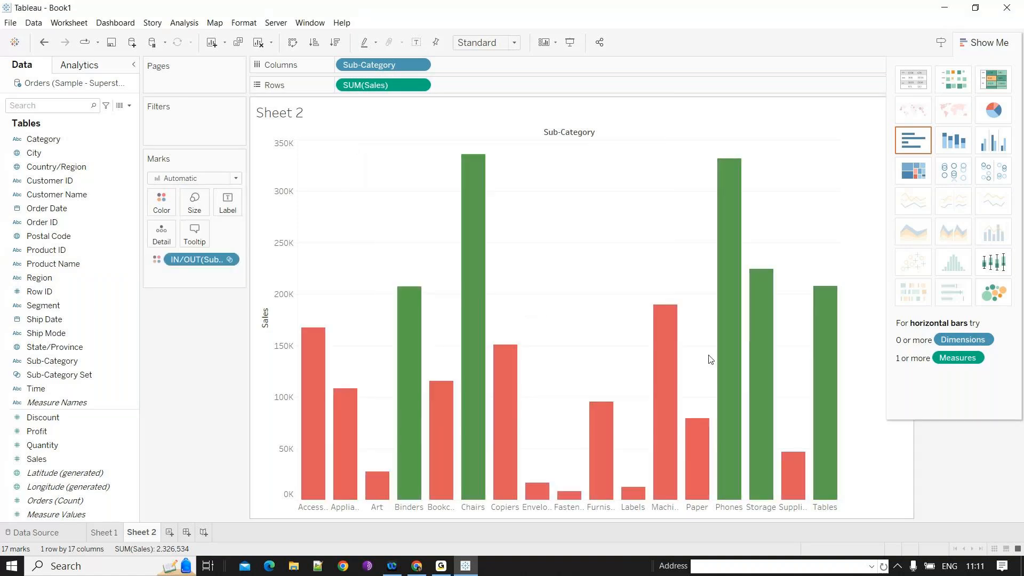
- Edit the Sub-Category Set to include the top 8 sub-categories by Sales
mouse_move(486, 236)
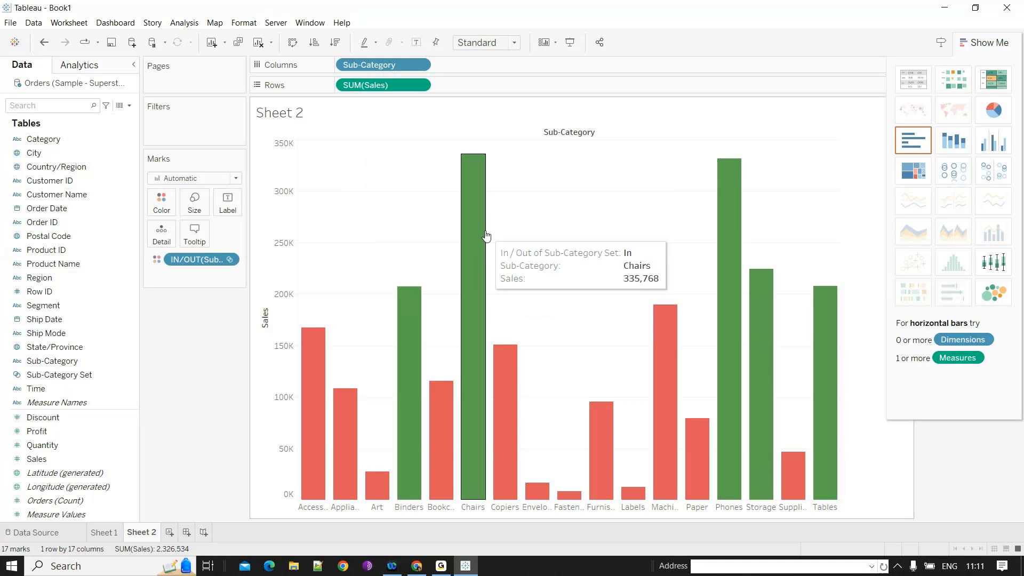
mouse_move(401, 385)
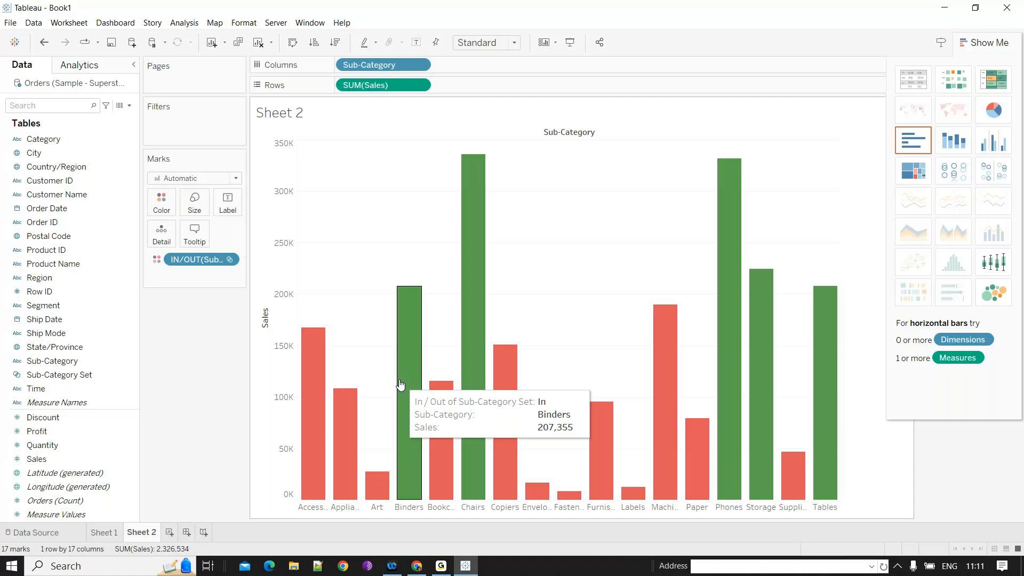
right_click(132, 373)
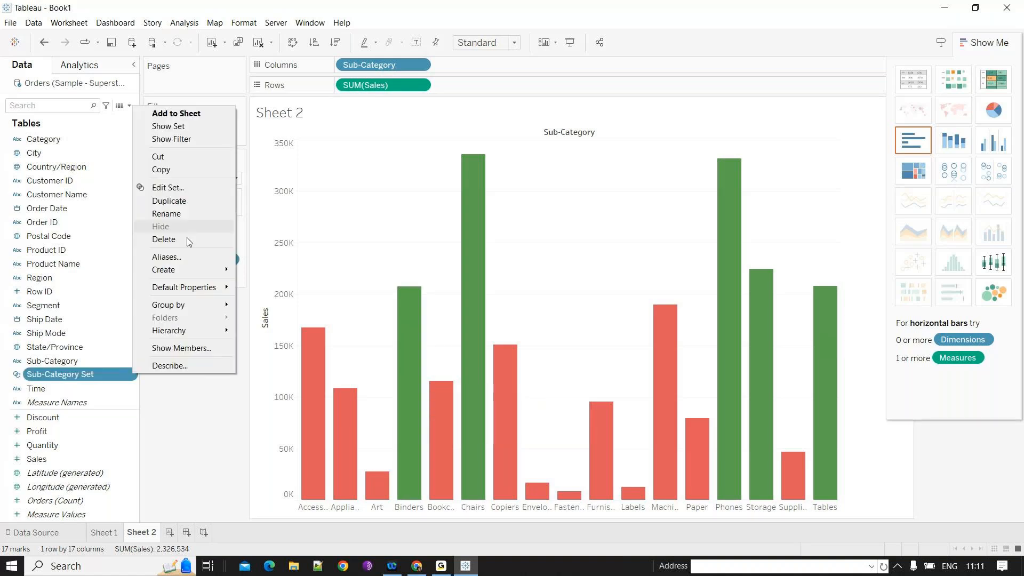
left_click(167, 187)
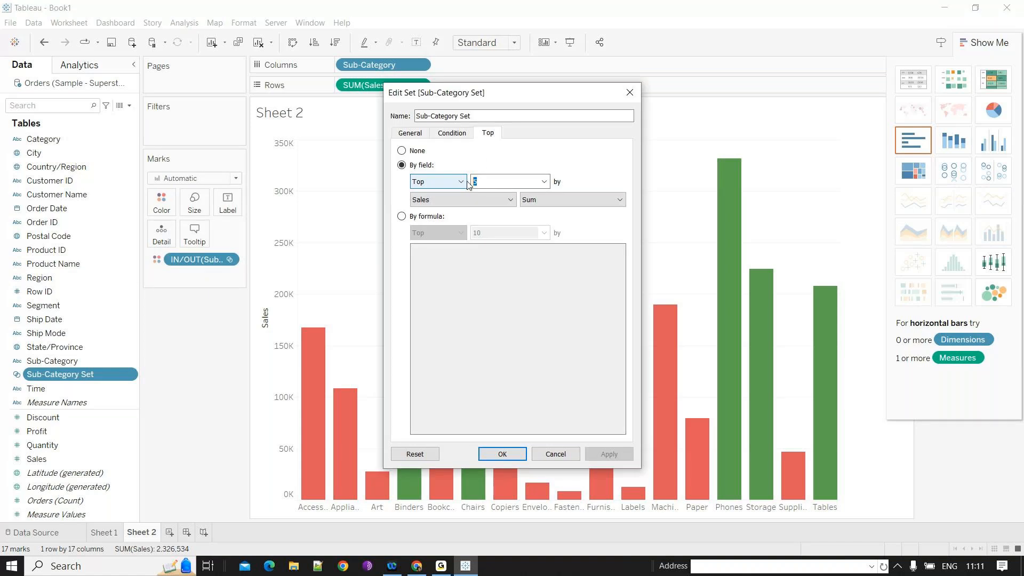
type("8")
key("Return")
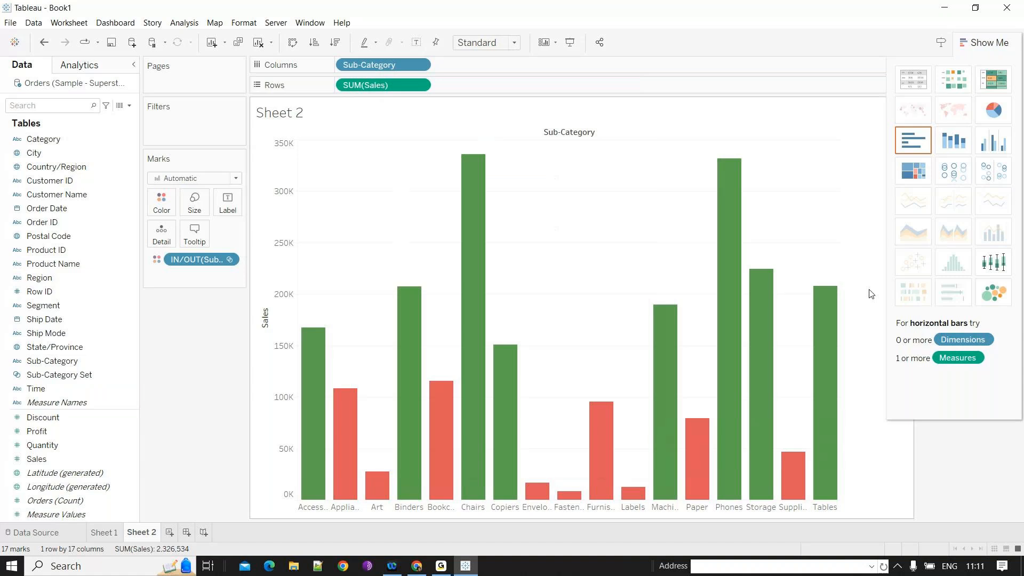
- Edit the Sub-Category Set to include the top 3 sub-categories by Sales
left_click(100, 332)
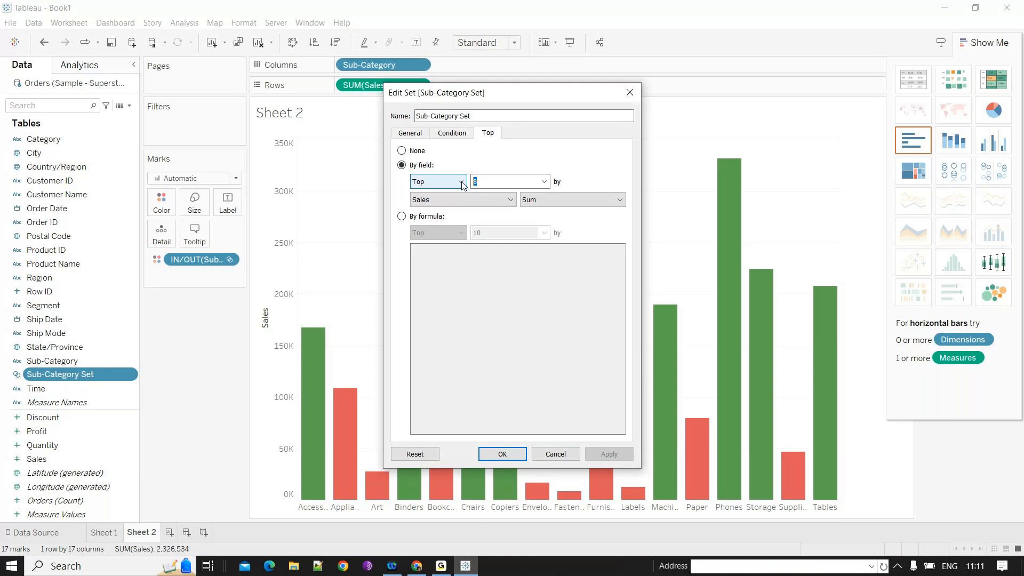
type("3")
key("Return")
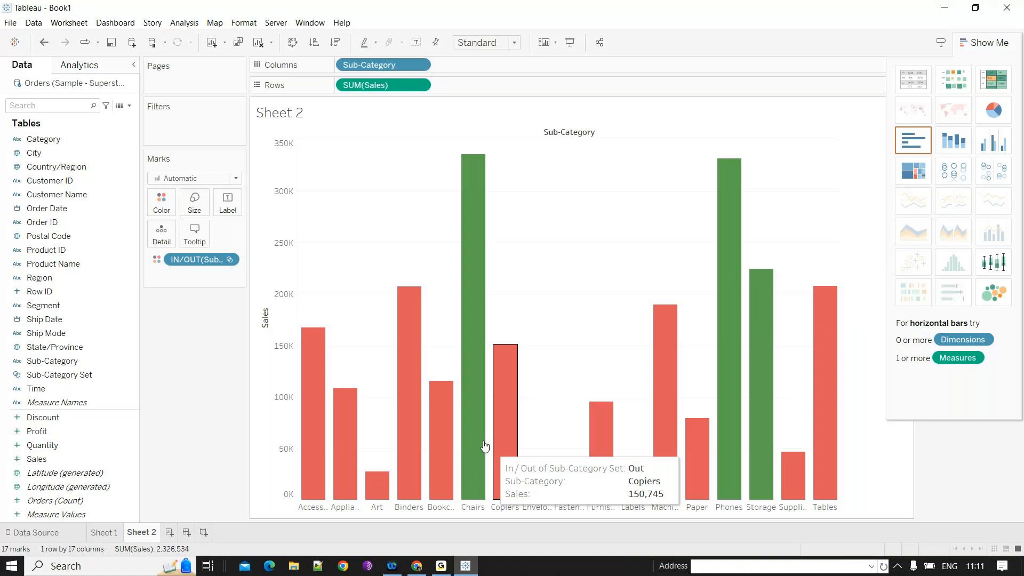
- Rank the Sub-Category Set by Quantity and show the sum of Quantity as labels on the bars
left_click(128, 376)
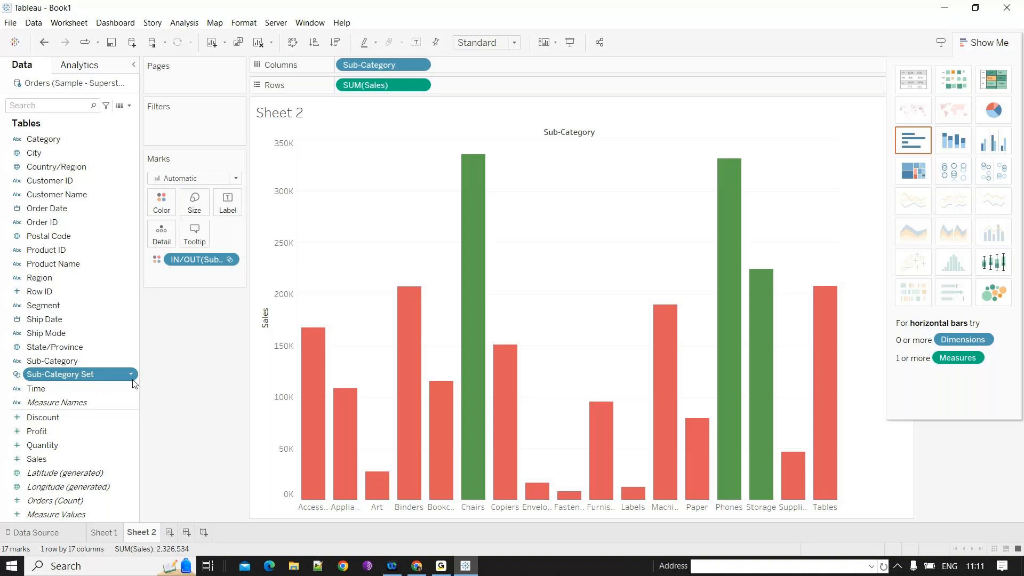
left_click(467, 206)
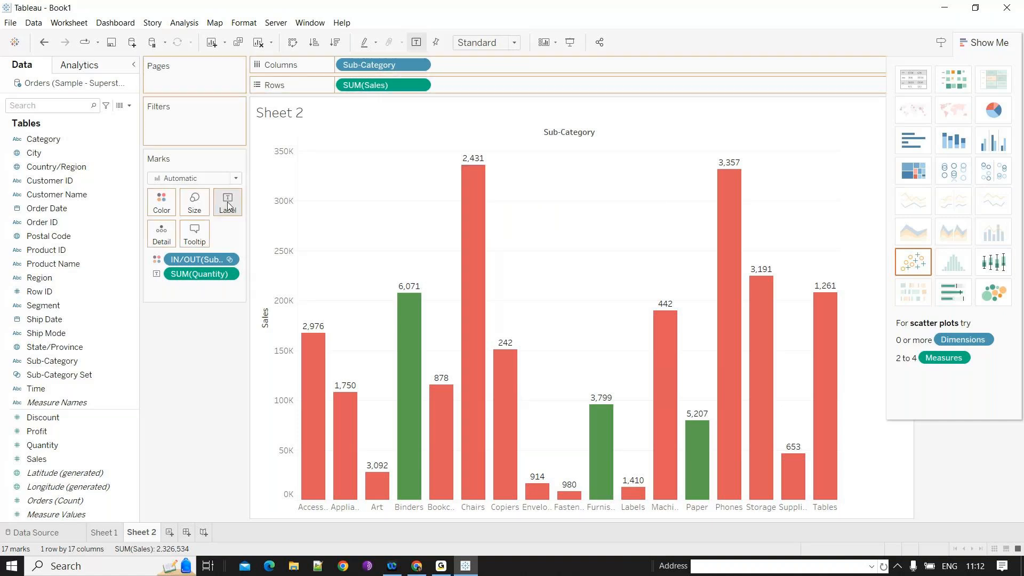
left_click_drag(228, 204, 227, 206)
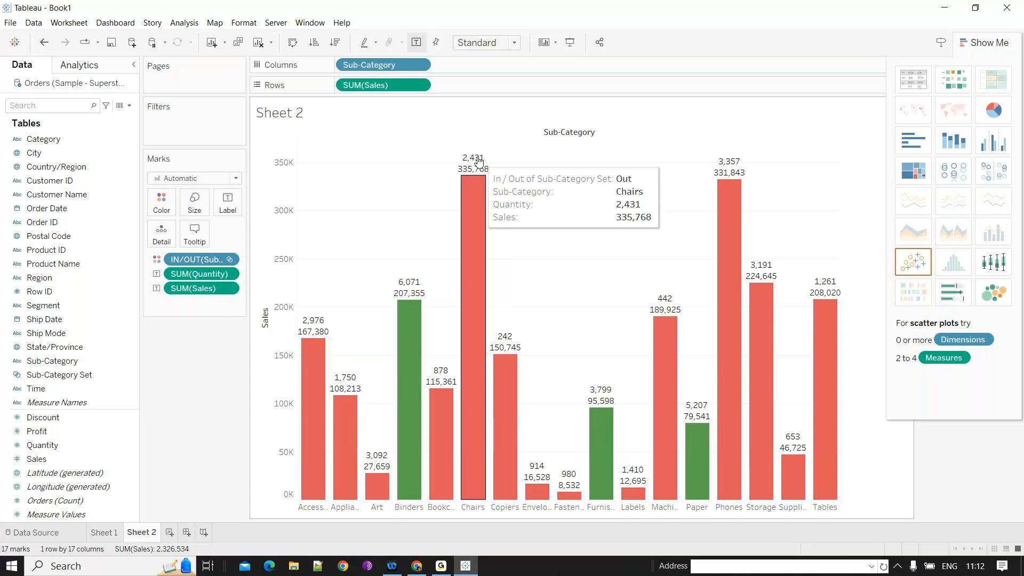
- Edit the mark label text, giving the Quantity line and the Sales line each a different font colour
left_click(227, 204)
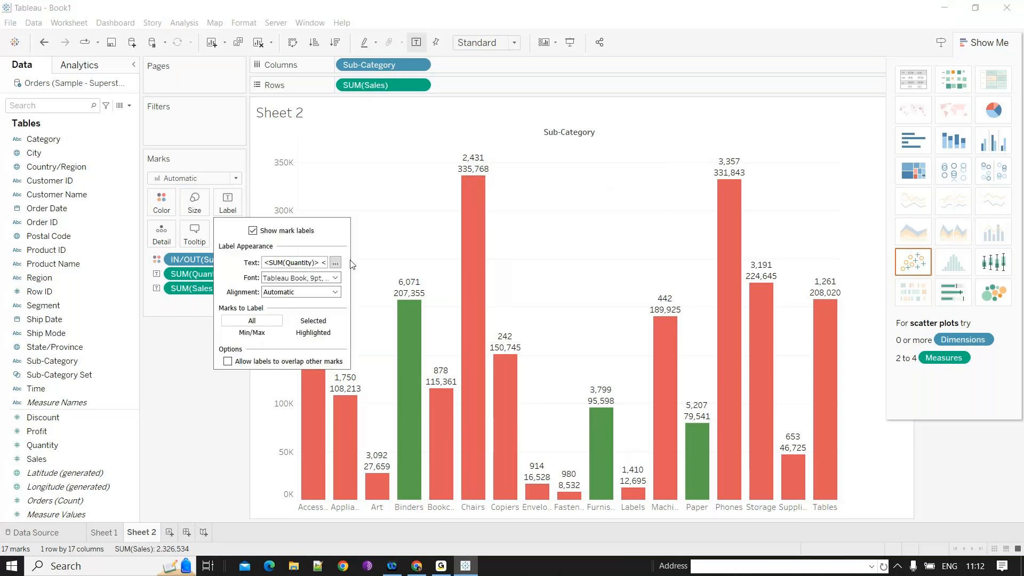
left_click(335, 263)
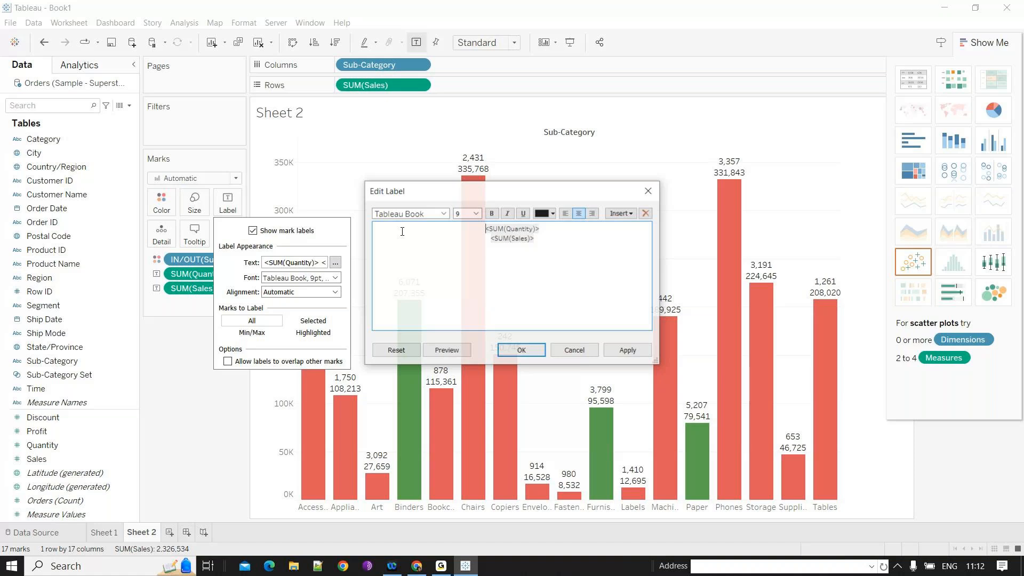
left_click_drag(485, 229, 540, 229)
left_click(552, 214)
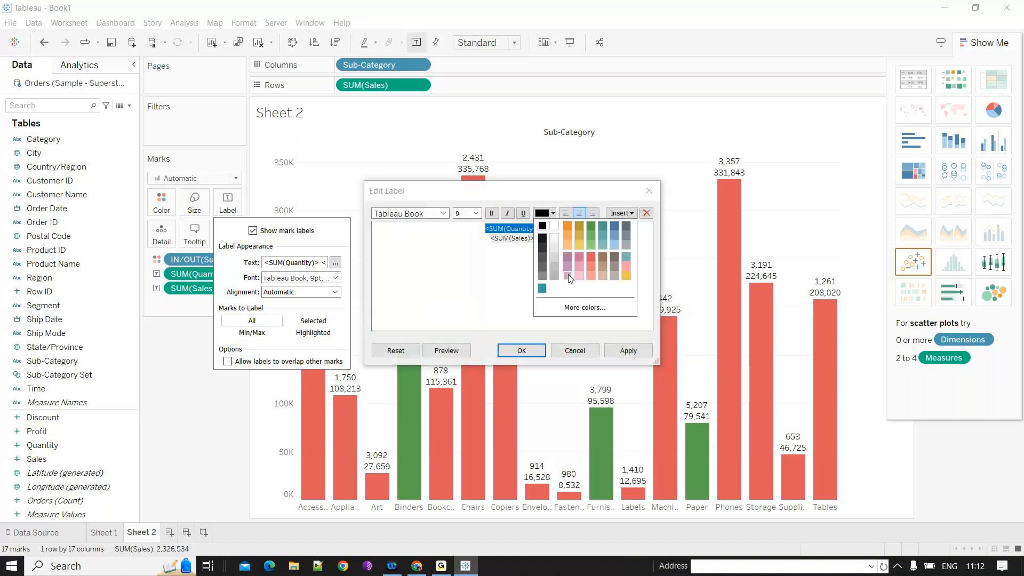
left_click(597, 256)
left_click_drag(534, 238, 489, 240)
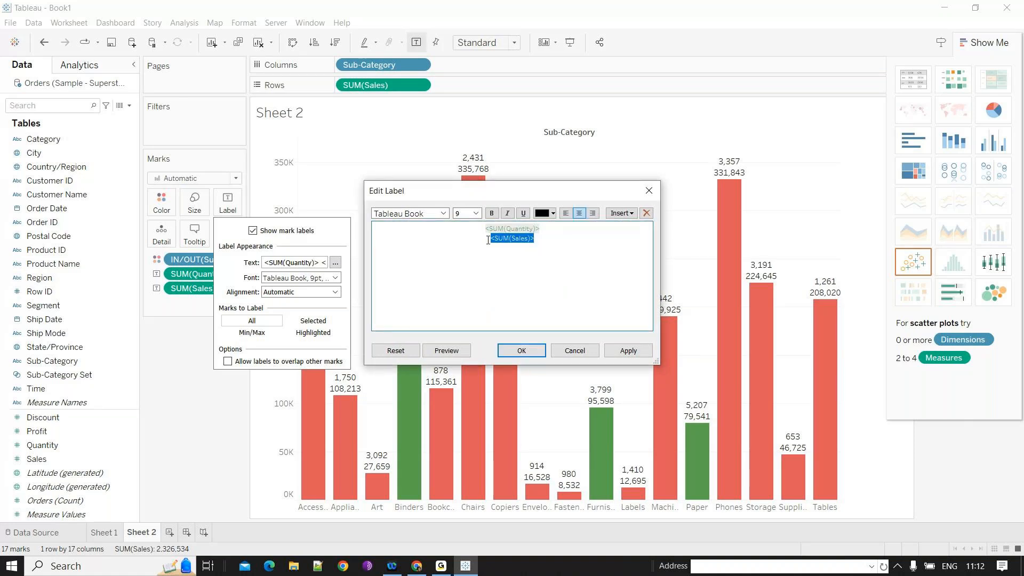
left_click(554, 213)
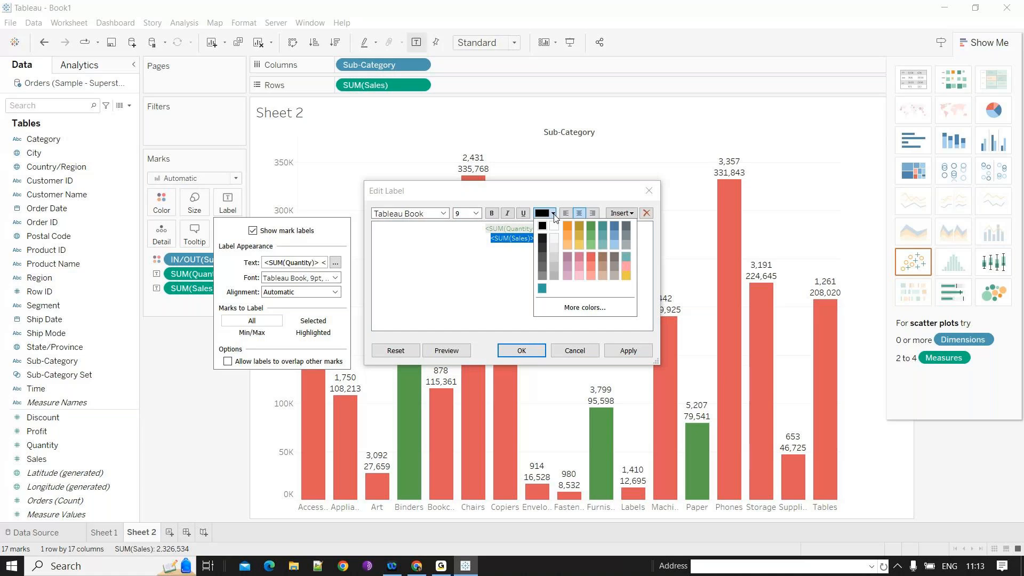
left_click(615, 235)
left_click(522, 351)
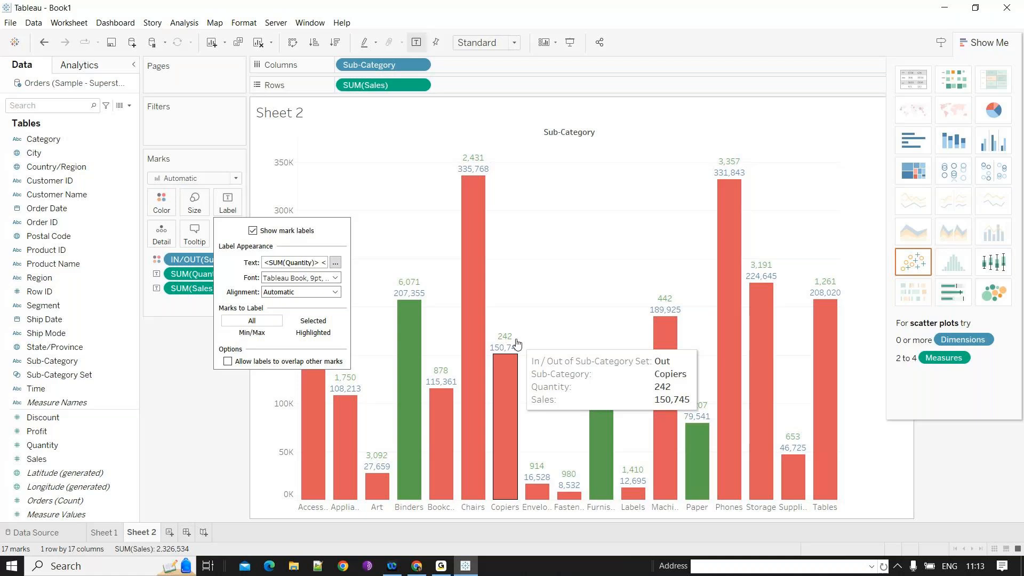
left_click(602, 396)
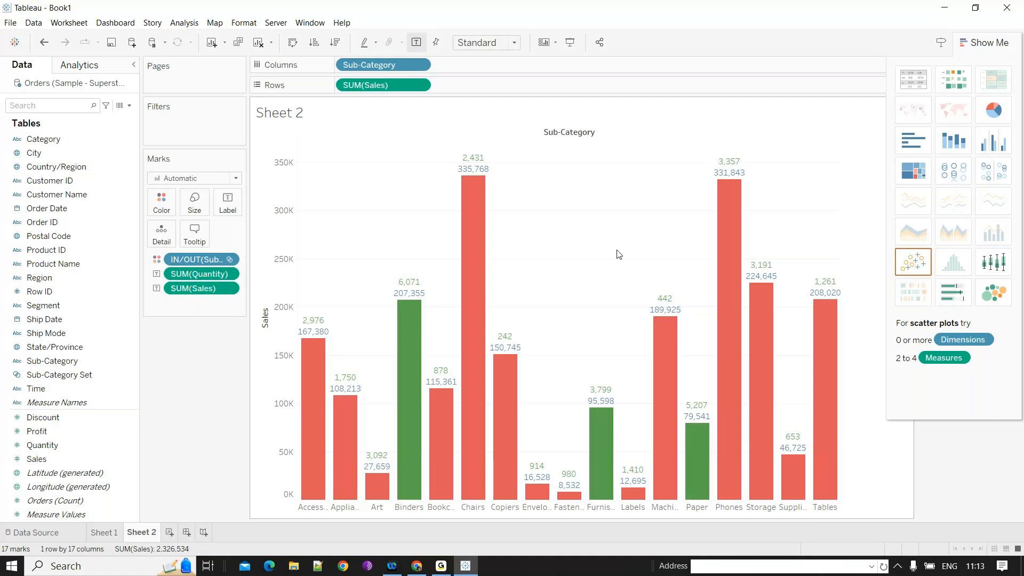
- Change the Sub-Category Set's ranking field back to Sales
right_click(134, 375)
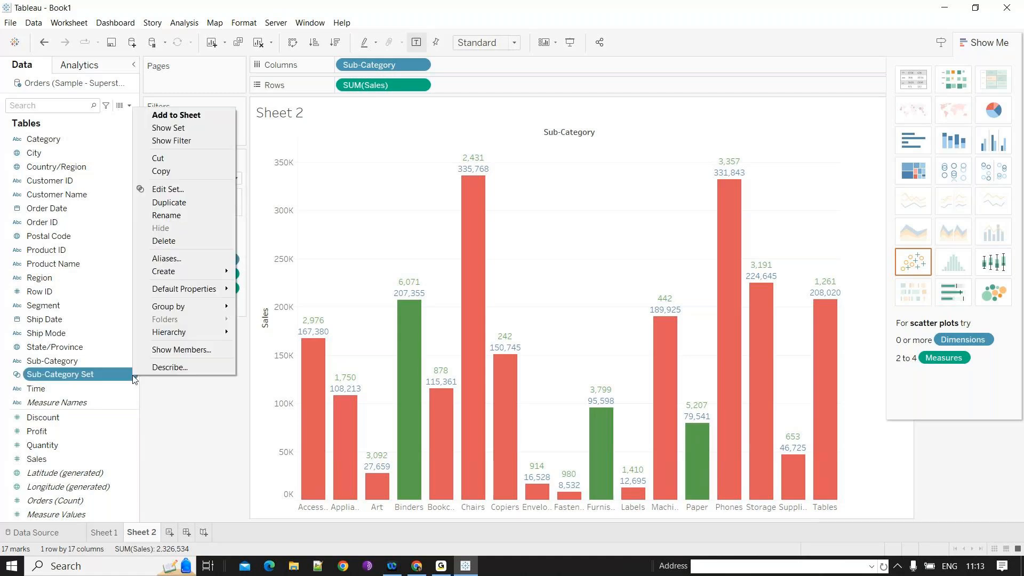
left_click(183, 190)
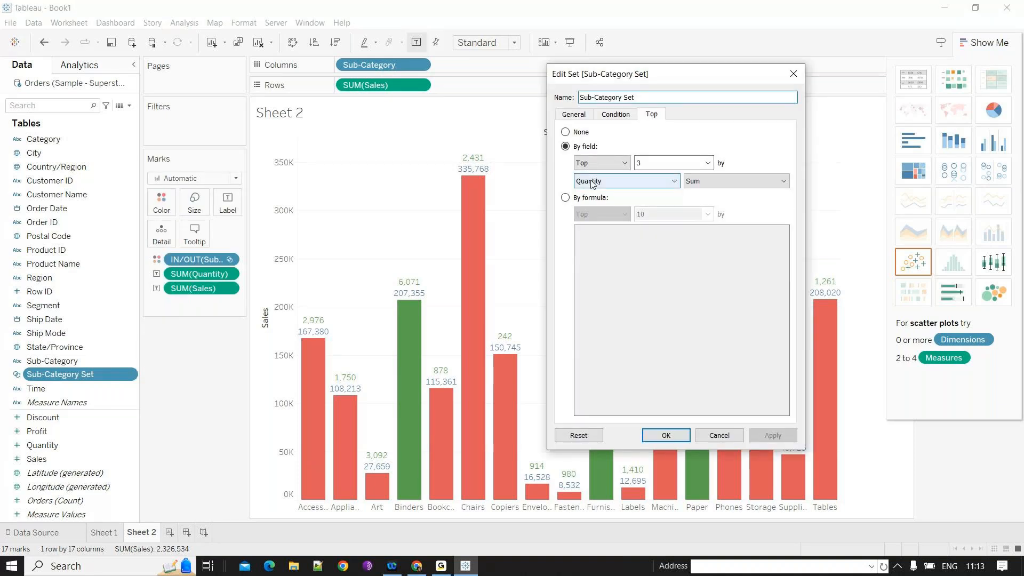
left_click(620, 183)
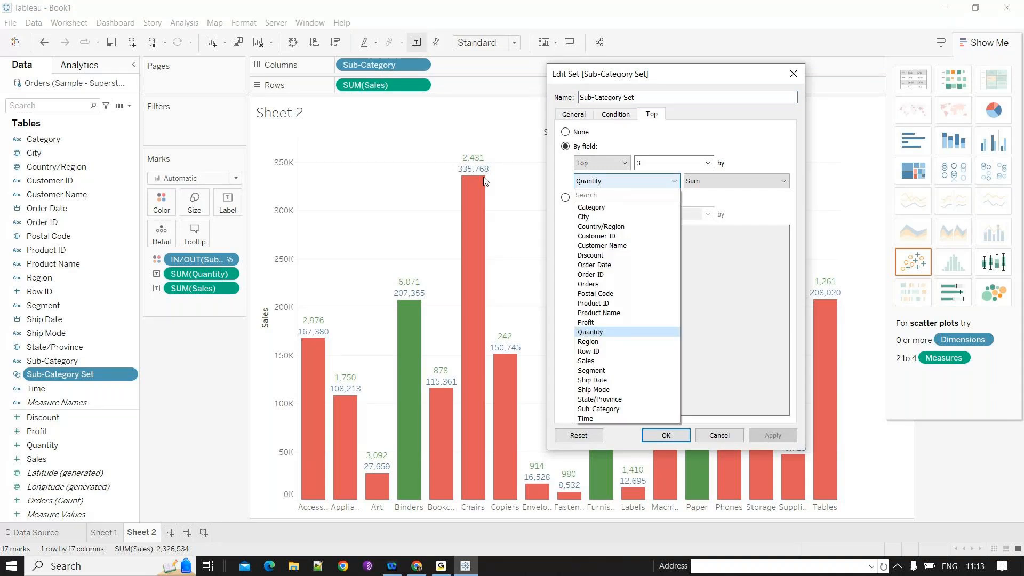
left_click(586, 361)
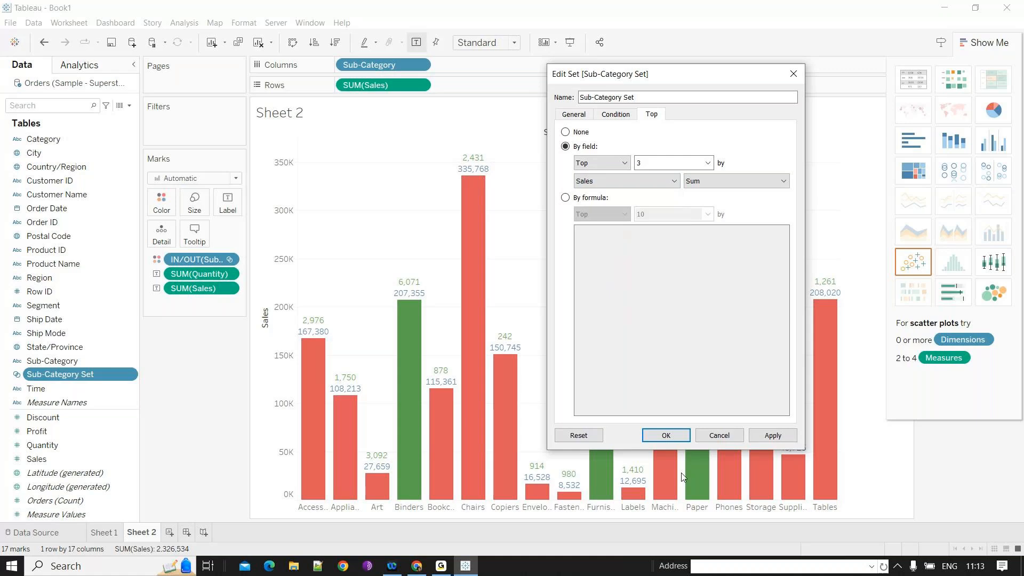
left_click(677, 439)
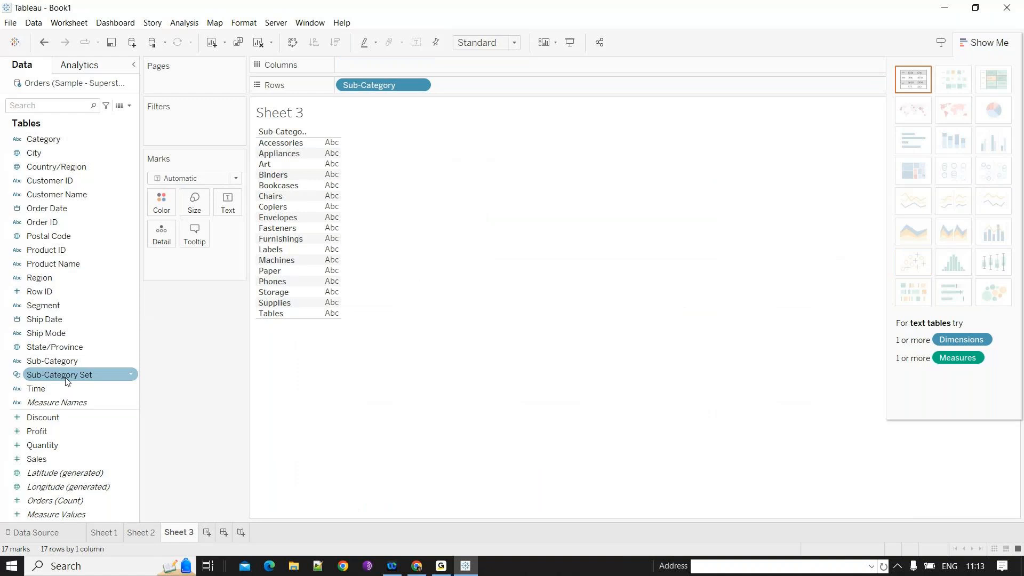
- On a new sheet, build a text table of the Sub-Category Set with Sales values
double_click(66, 375)
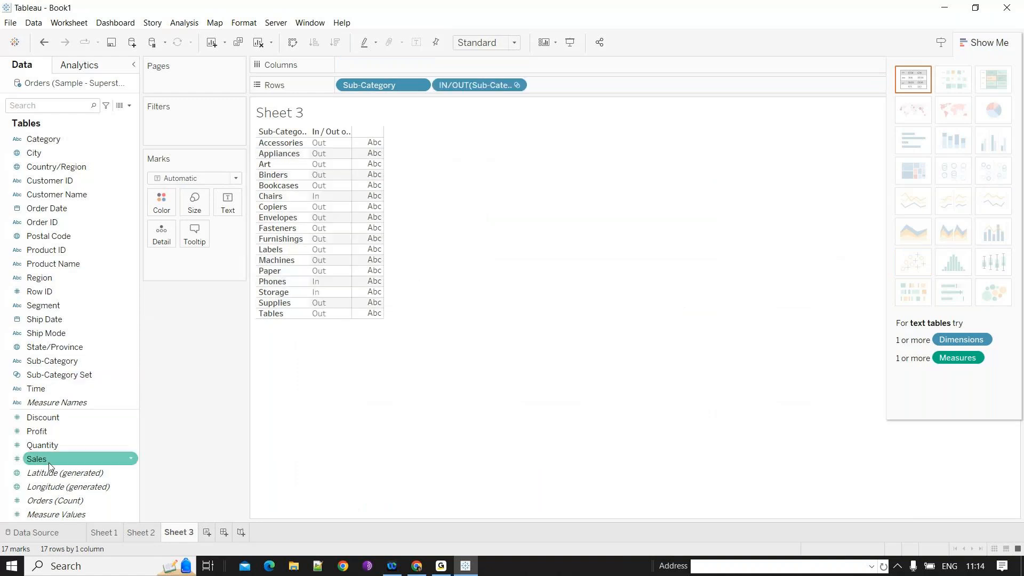
left_click_drag(49, 463, 273, 191)
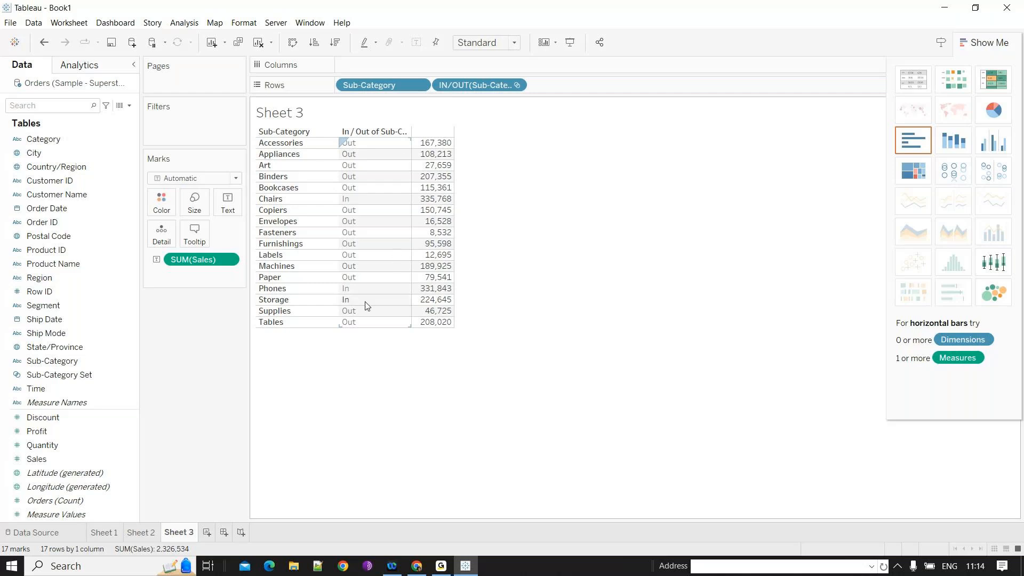
- Edit the Sub-Category Set to include the top 5 sub-categories by Sales
right_click(131, 374)
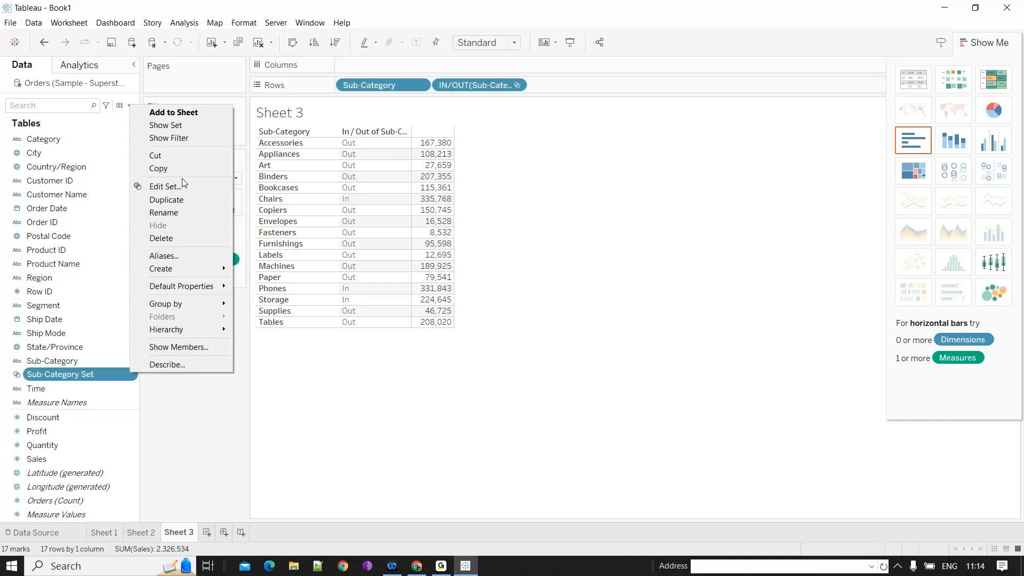
left_click(183, 185)
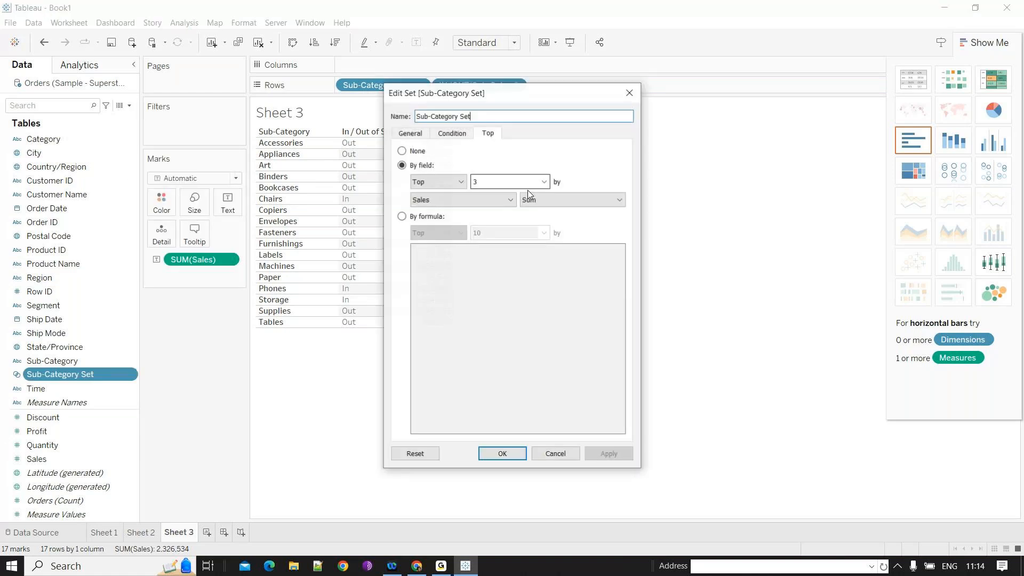
double_click(510, 182)
type("5")
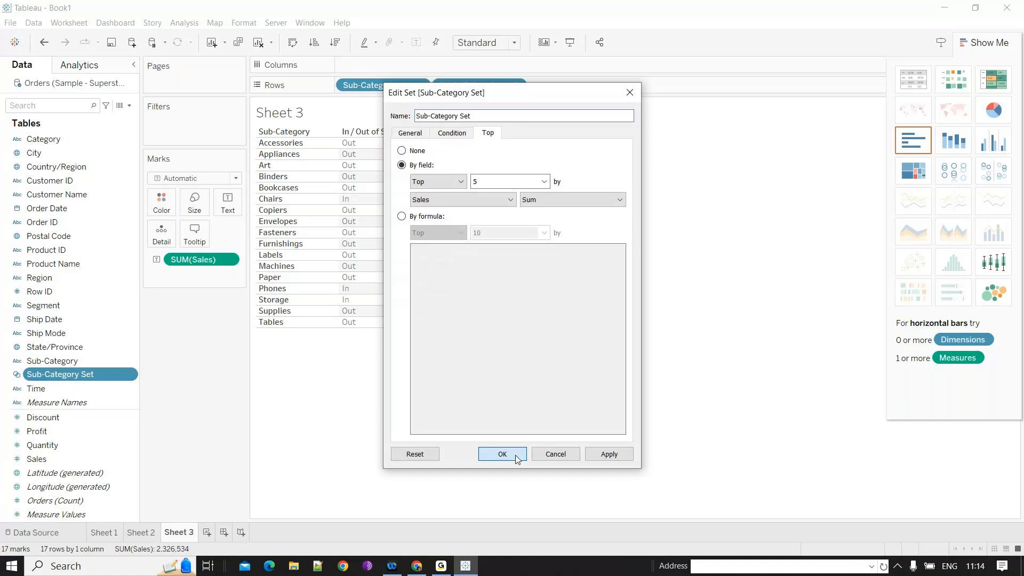
left_click(516, 457)
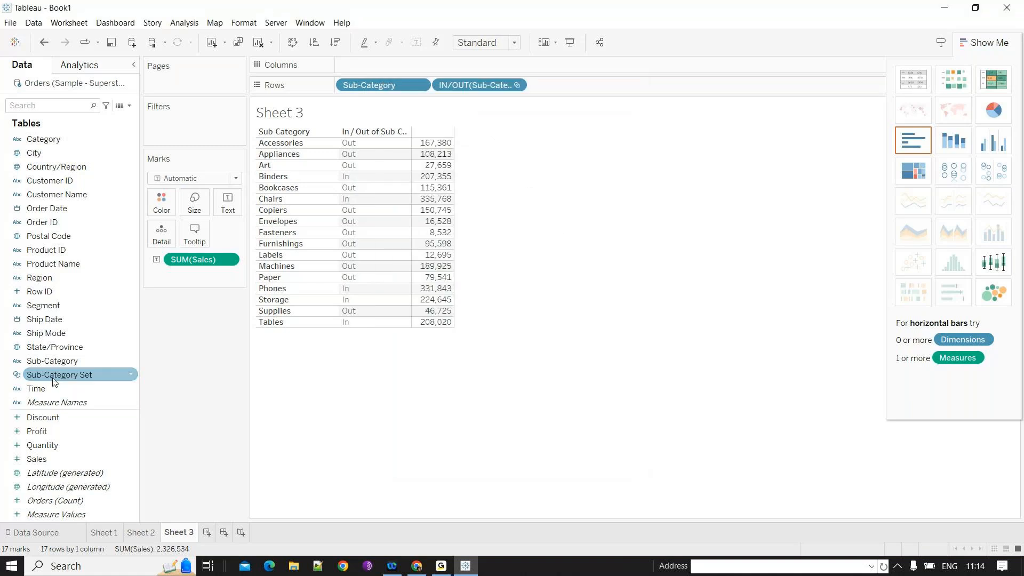
- Colour the table's Sales values by set membership and set the In members' colour to blue
left_click(381, 147)
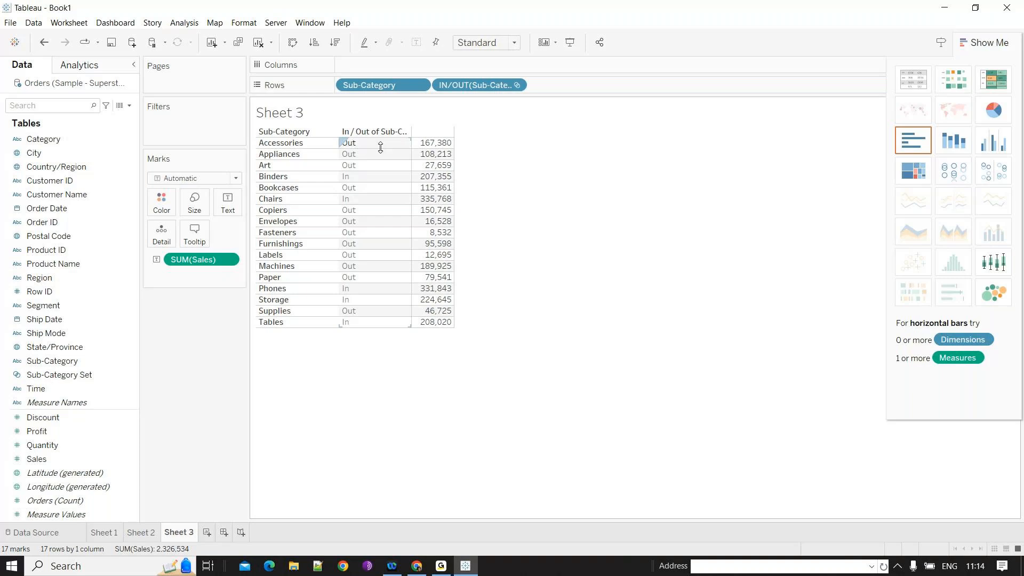
left_click(357, 335)
left_click_drag(367, 200, 170, 210)
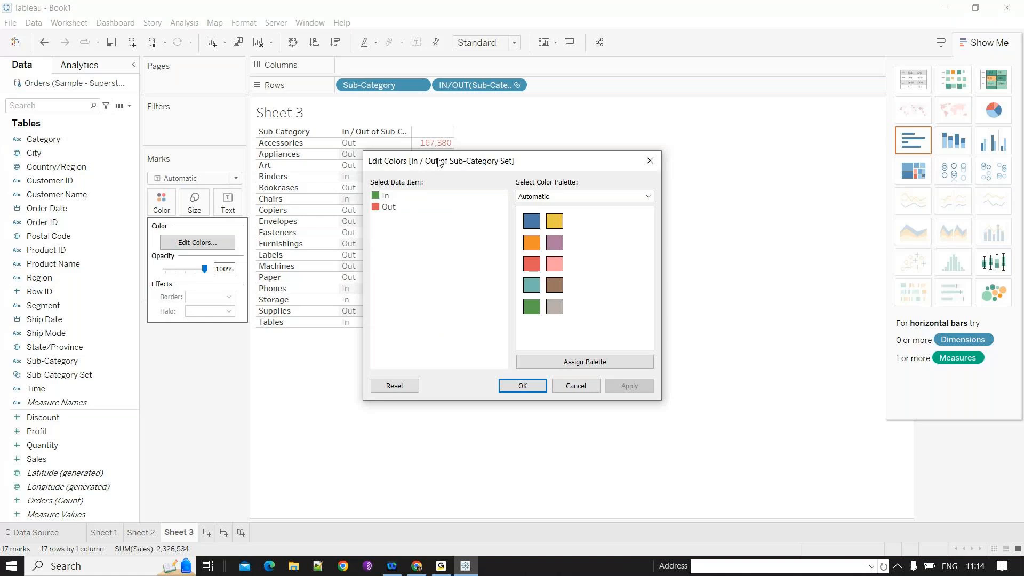
left_click_drag(438, 161, 633, 167)
left_click(727, 228)
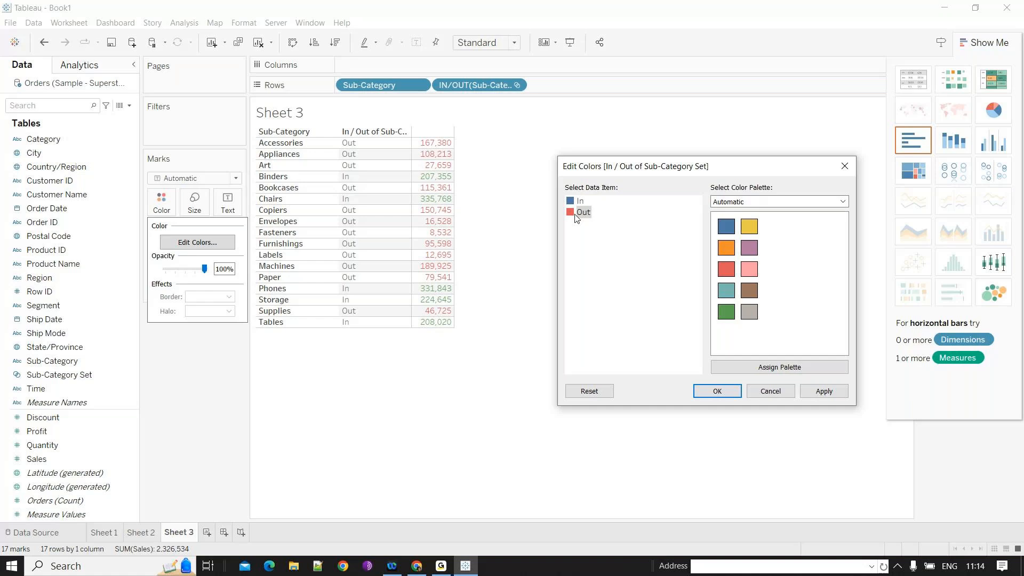
double_click(576, 216)
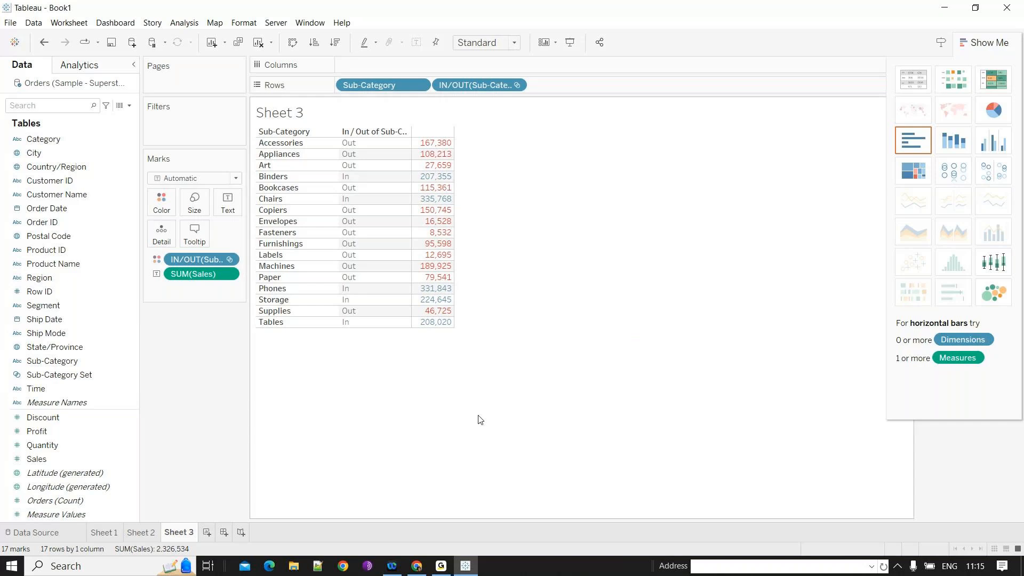
- Filter the table by the Sub-Category Set, then remove the filter
mouse_move(443, 311)
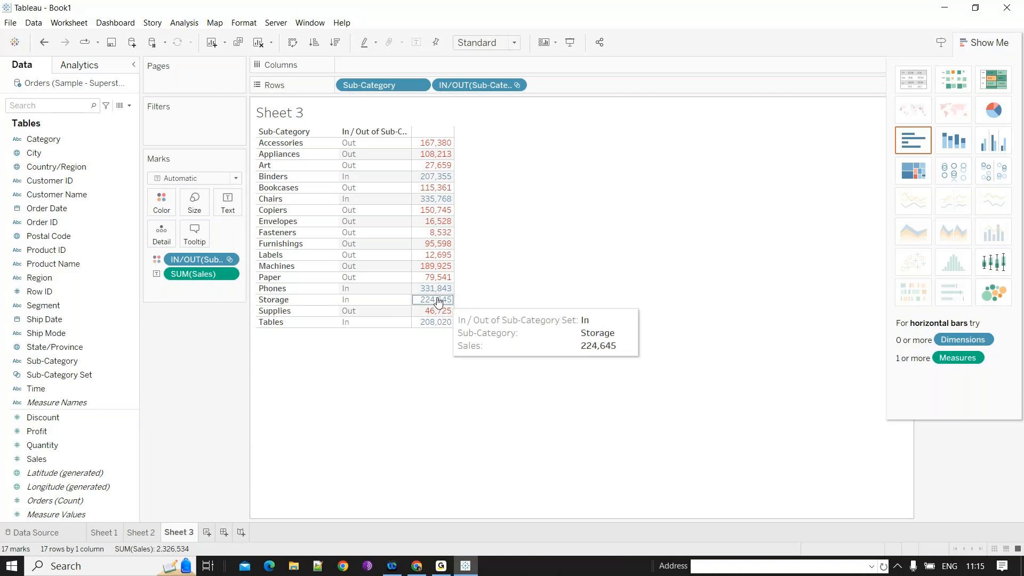
left_click(64, 376)
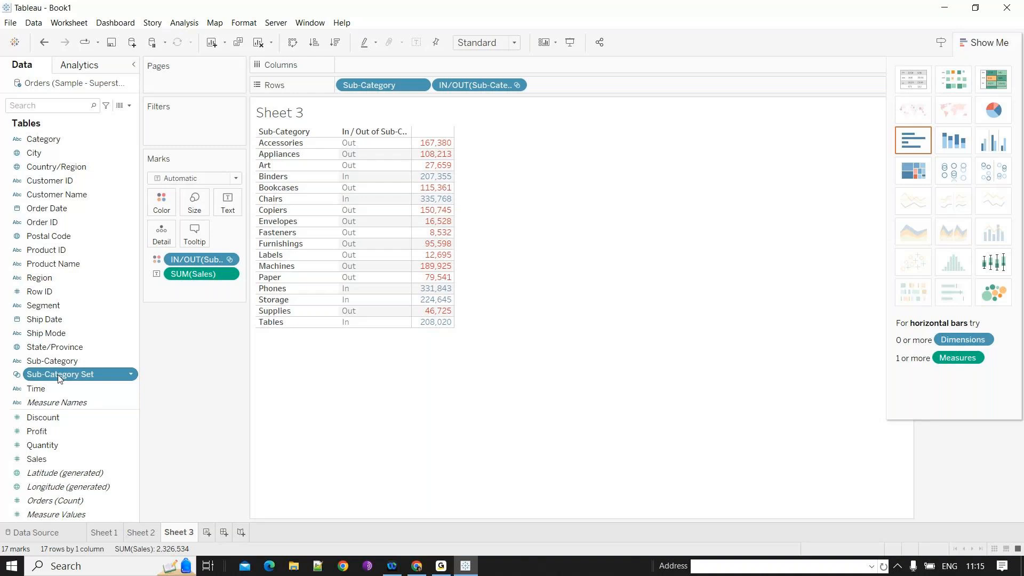
left_click_drag(59, 377, 190, 128)
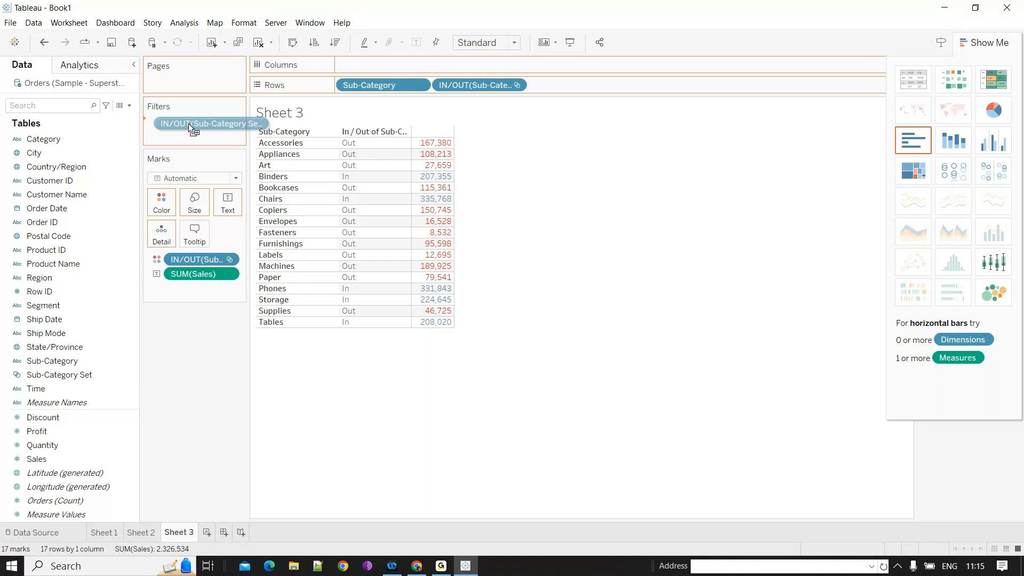
left_click_drag(188, 124, 188, 124)
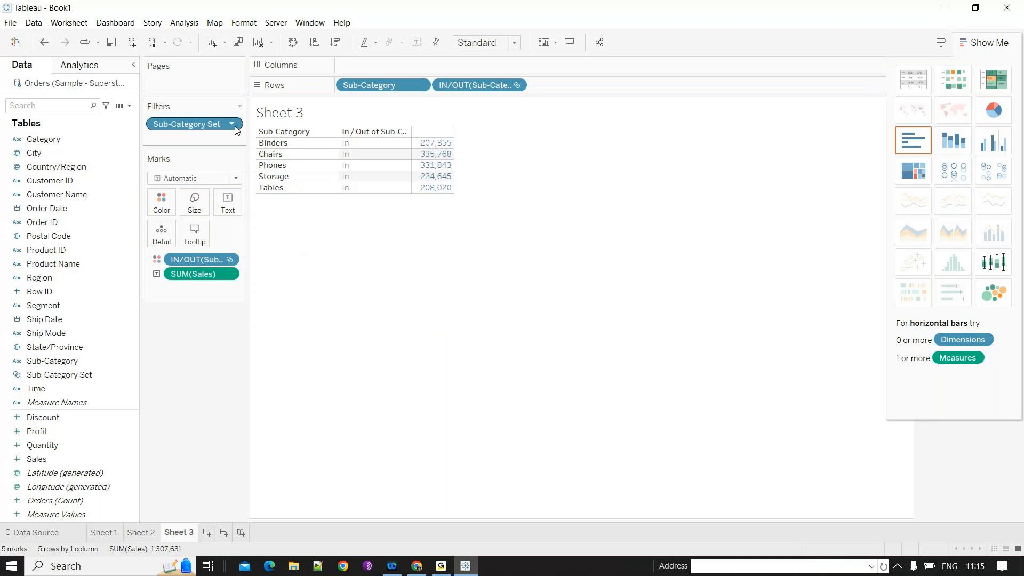
left_click_drag(236, 130, 37, 402)
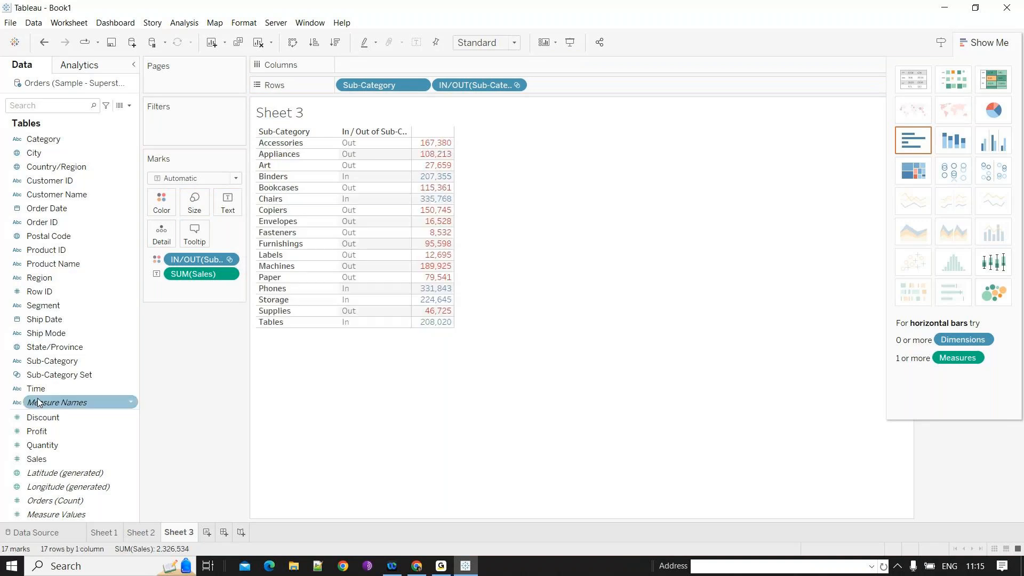
- Apply the Sub-Category Set as a filter again and remove it once more
left_click(80, 379)
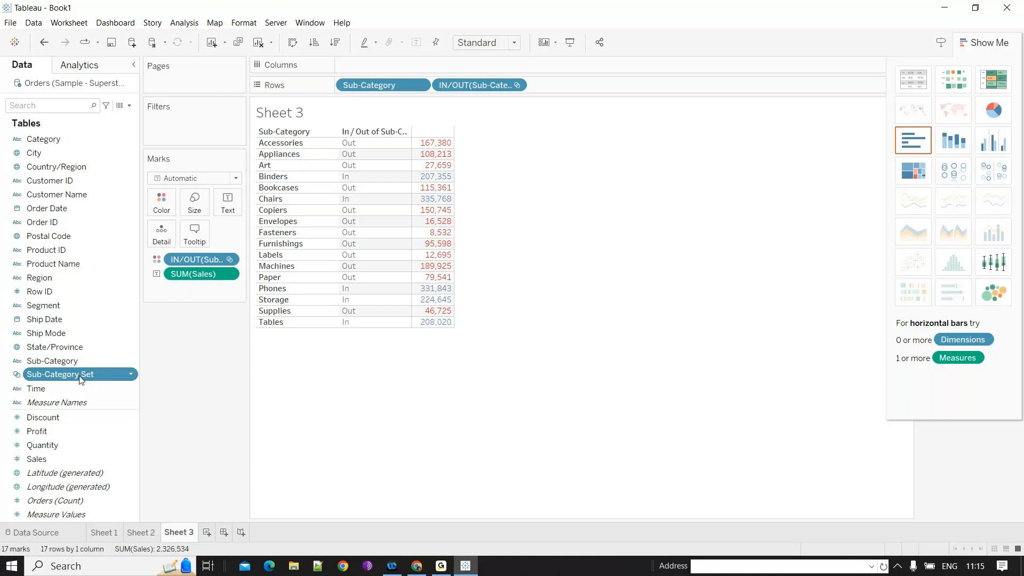
left_click_drag(80, 379, 214, 130)
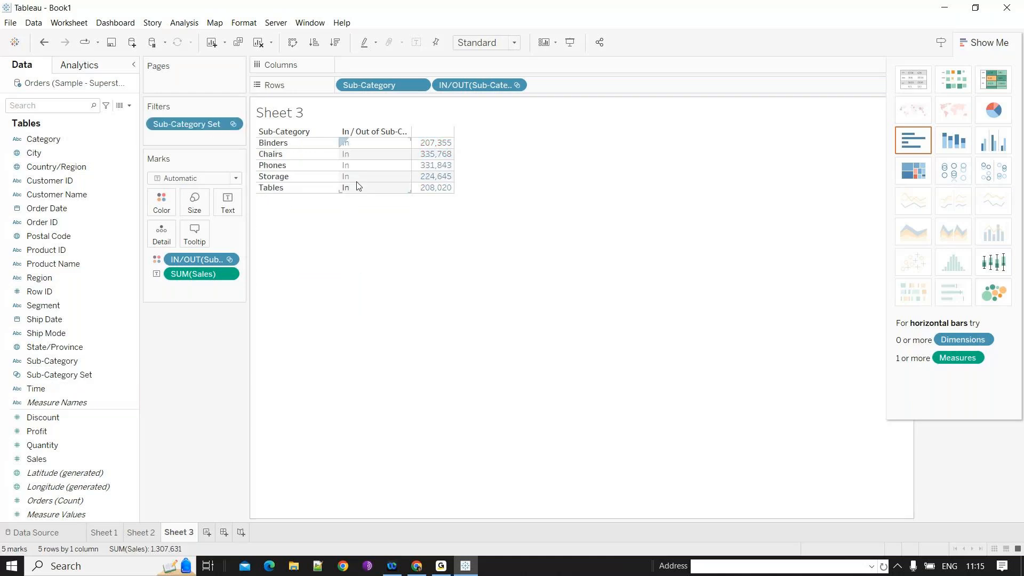
mouse_move(192, 125)
left_mouse_down()
mouse_move(53, 141)
mouse_move(176, 126)
left_mouse_up()
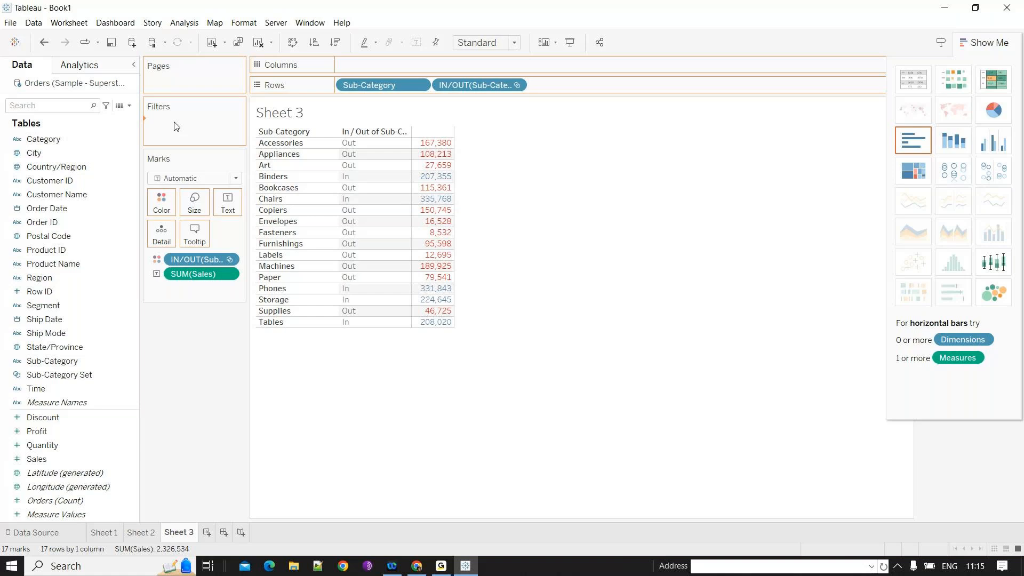
- Apply the Sub-Category Set as a filter to the table and to the bar chart worksheet
left_click_drag(176, 126, 176, 126)
left_click(560, 450)
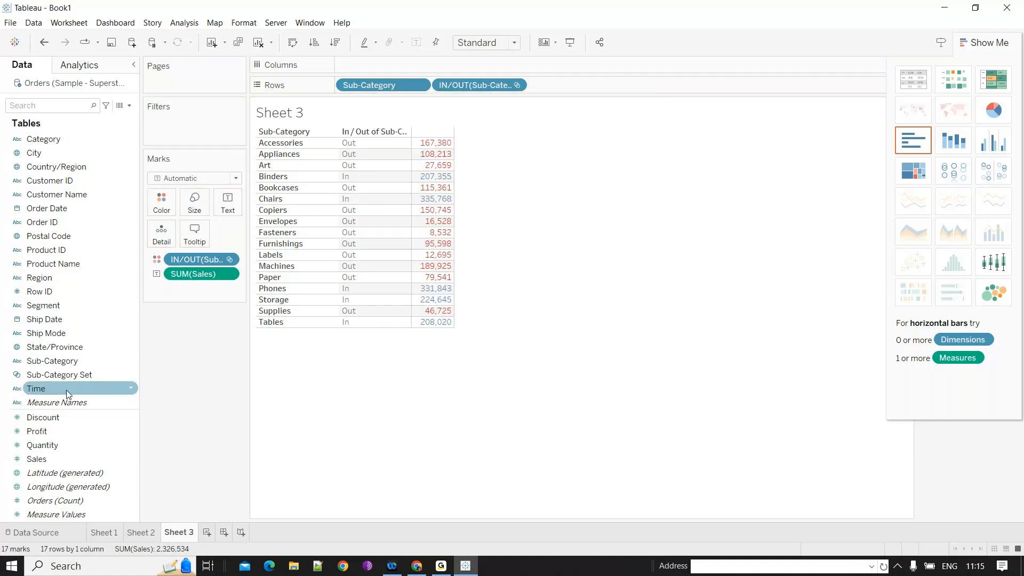
left_click_drag(59, 374, 3, 182)
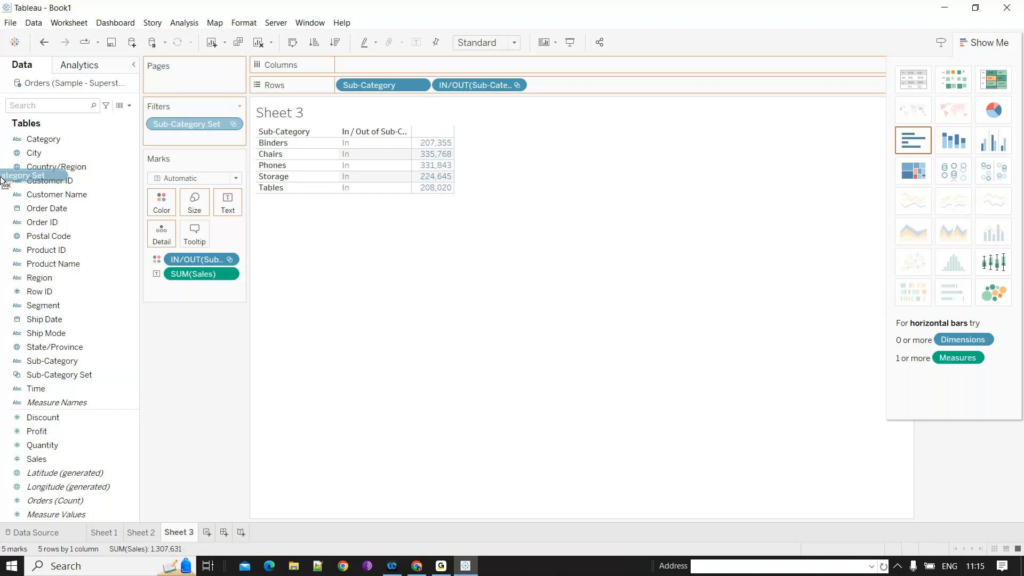
left_click_drag(2, 181, 205, 127)
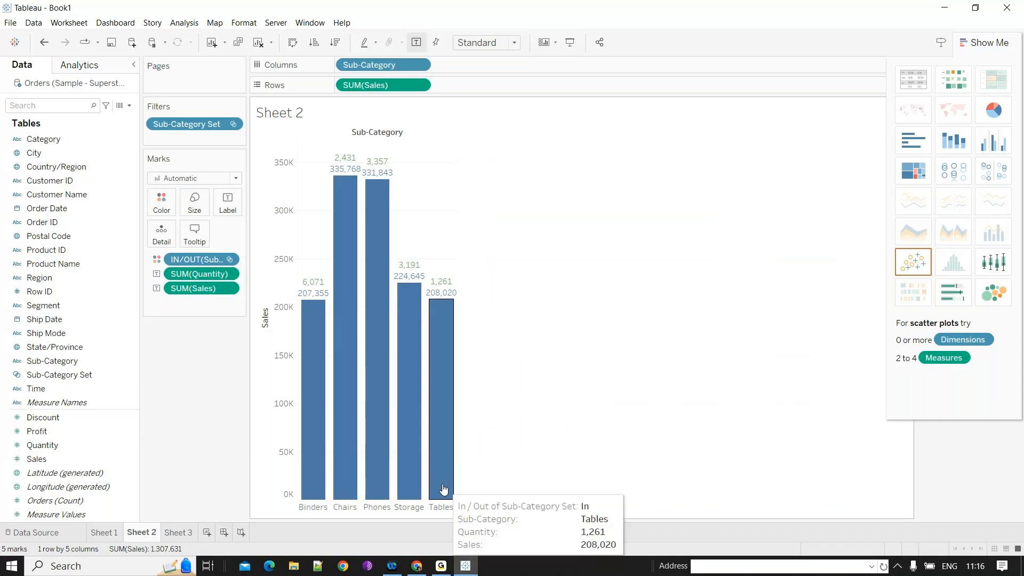
- Close Show Me and remove the Sub-Category Set filter from the bar chart
left_click(984, 47)
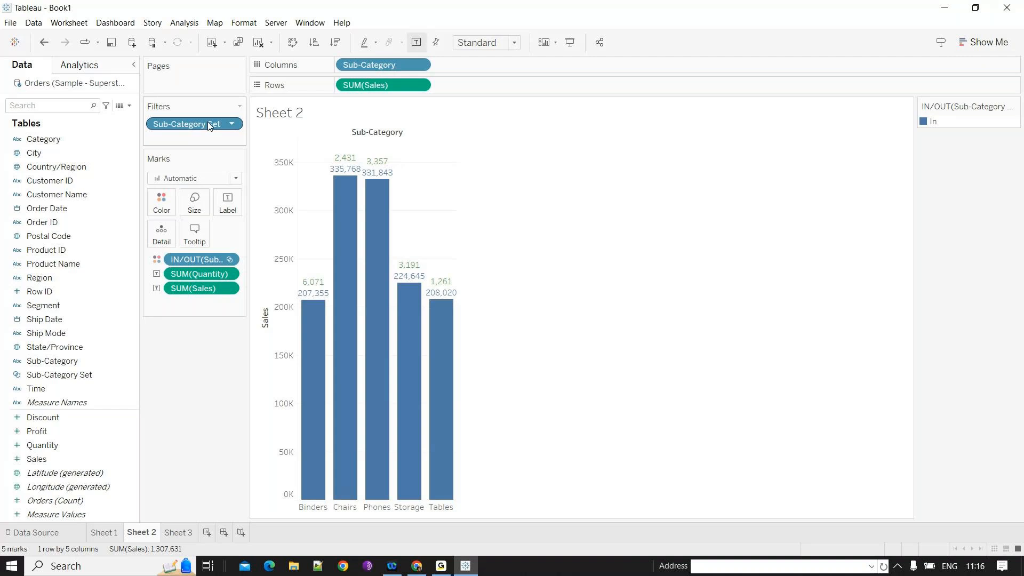
left_click_drag(209, 126, 78, 165)
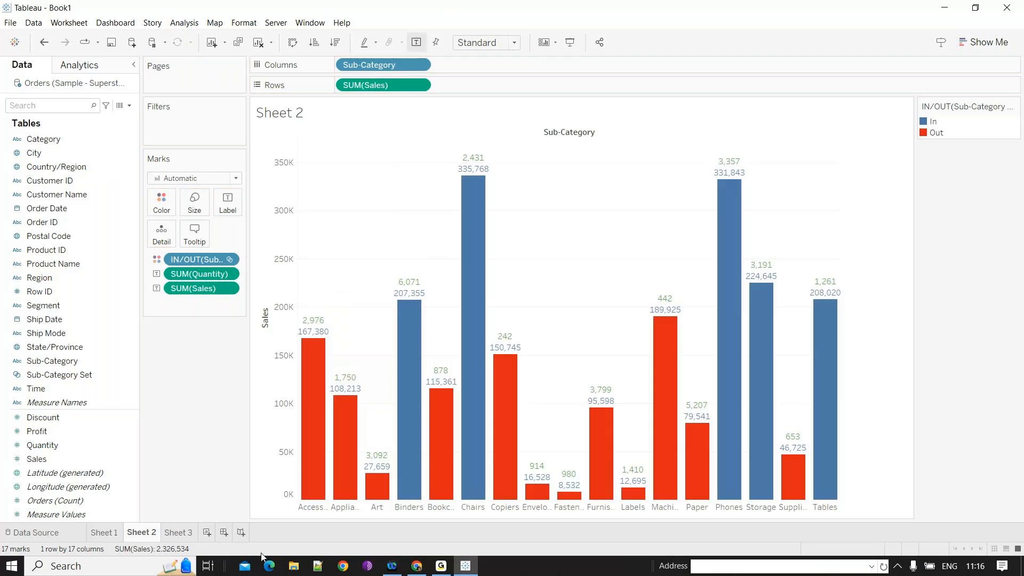
- Add a new worksheet and add Sales to the Sub-Category table
left_click(178, 532)
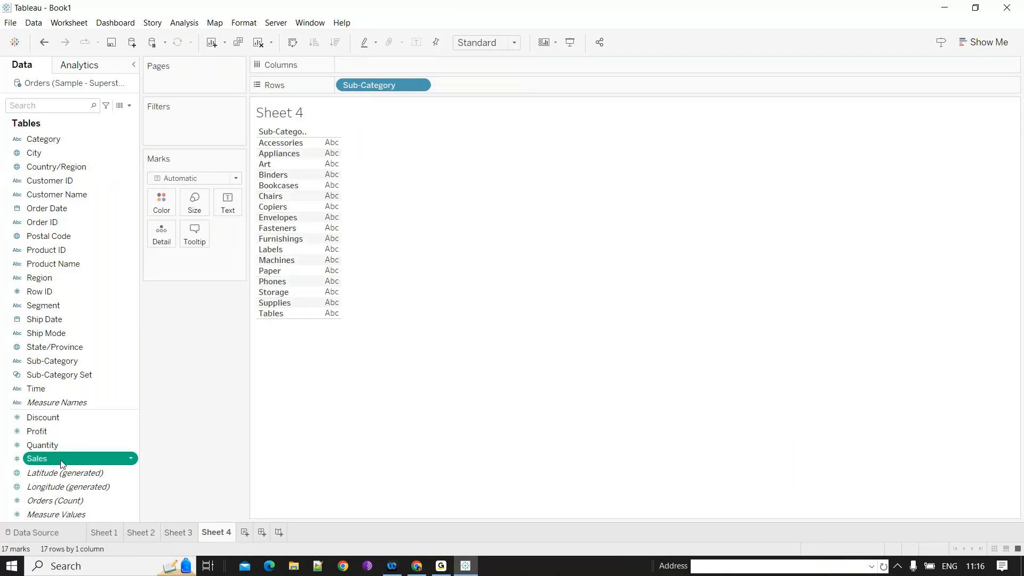
double_click(61, 458)
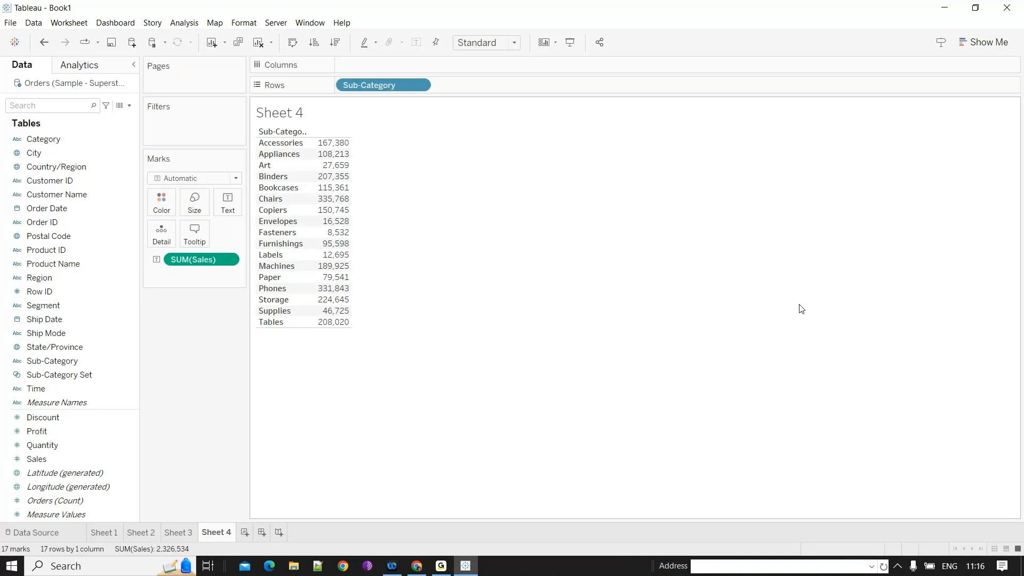
- Create a set from Sub-Category containing the bottom 5 sub-categories by sum of Sales
right_click(118, 366)
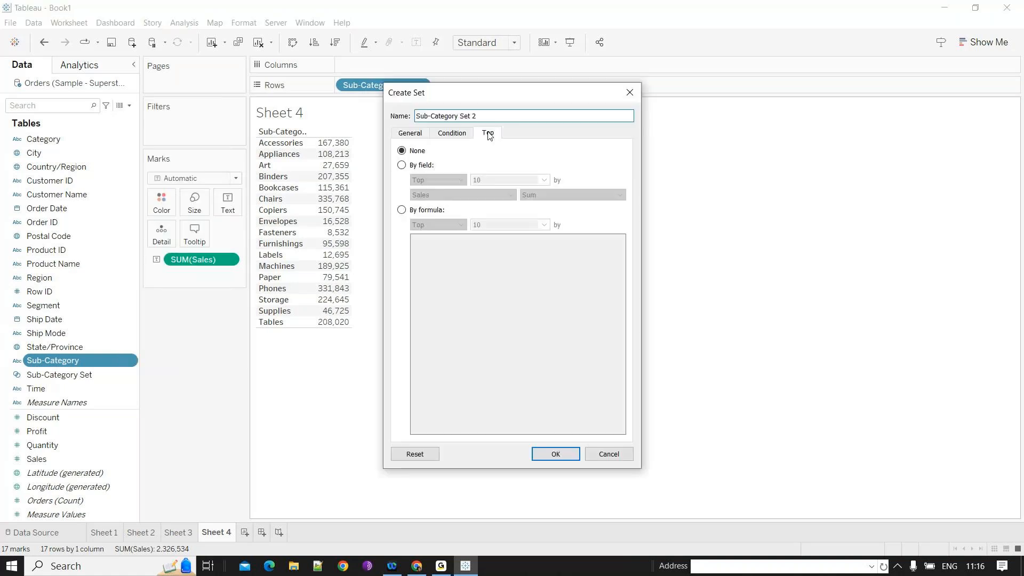
left_click(402, 165)
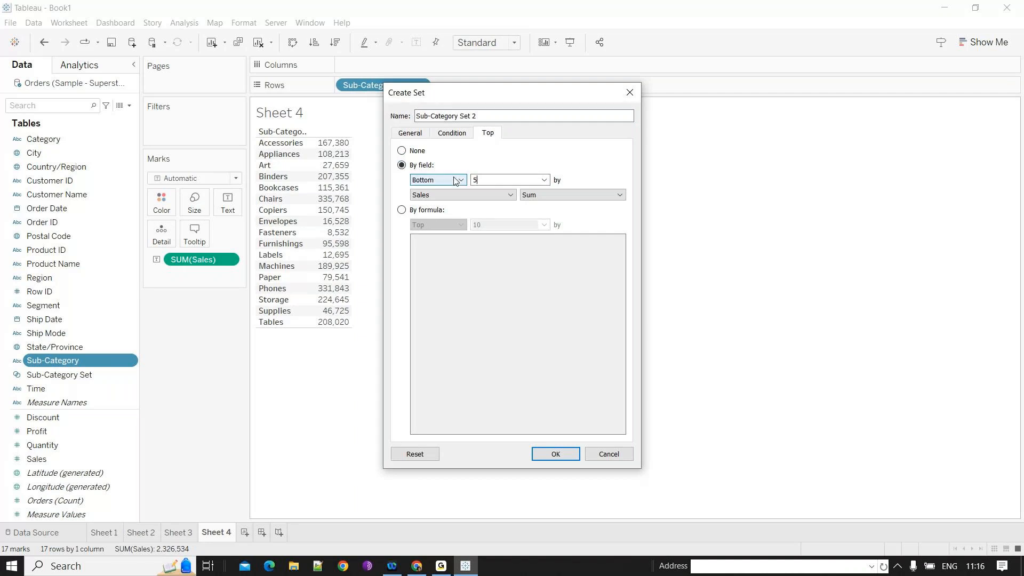
key("Tab")
left_click(533, 458)
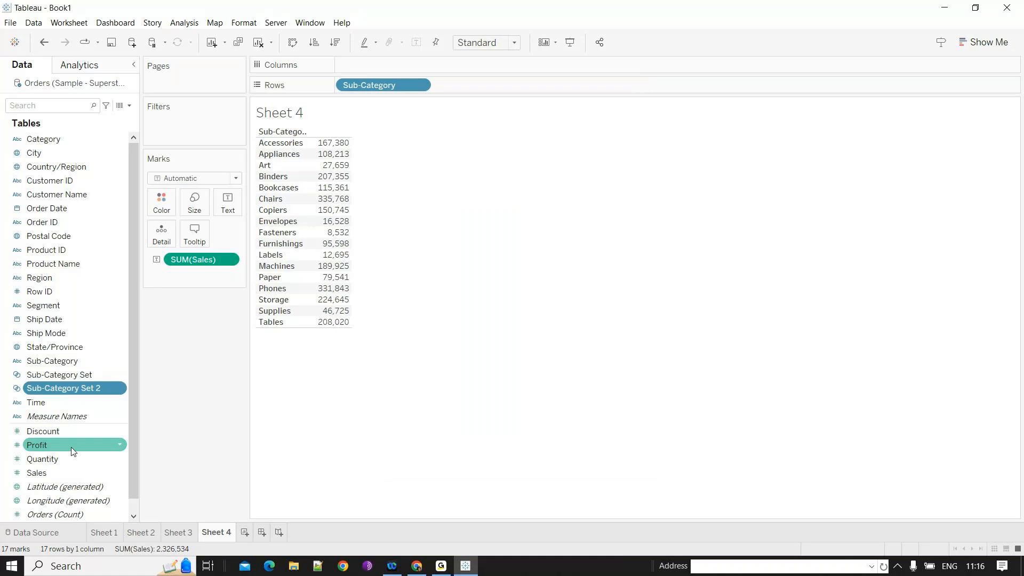
- Add Sub-Category Set 2's membership to the table's rows and review the set's definition
left_click_drag(69, 388, 343, 193)
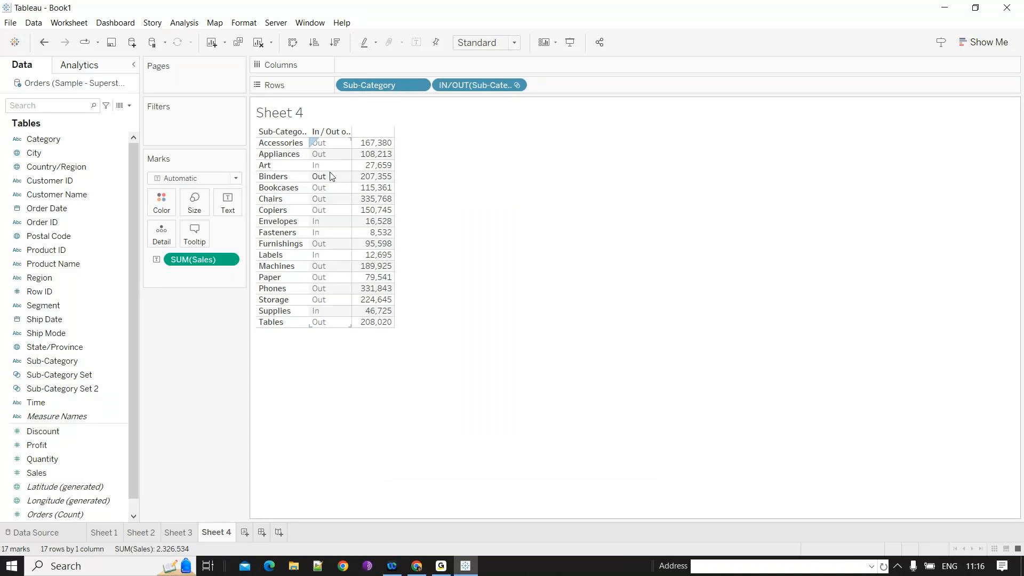
mouse_move(372, 235)
left_click(107, 394)
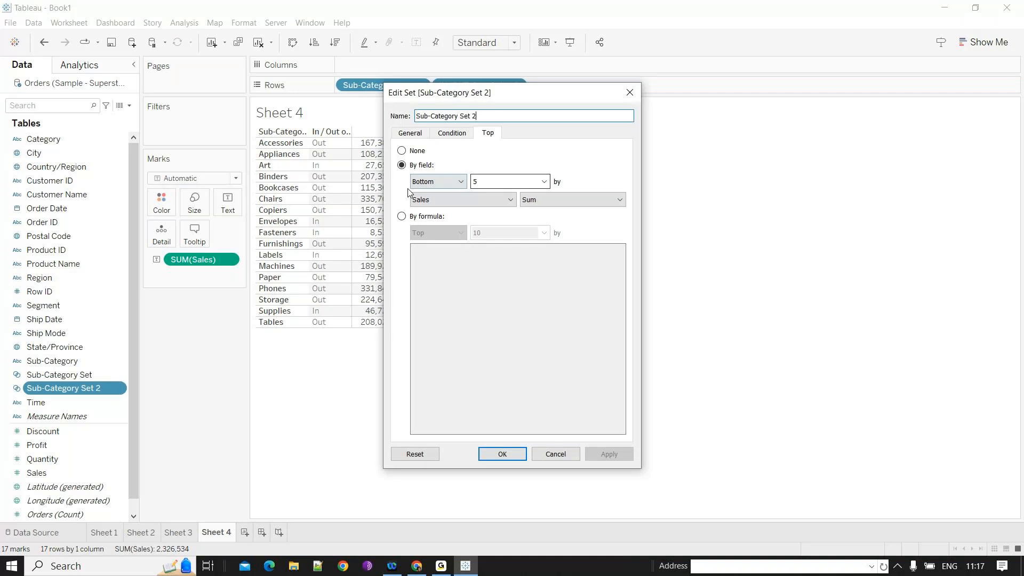
left_click(523, 455)
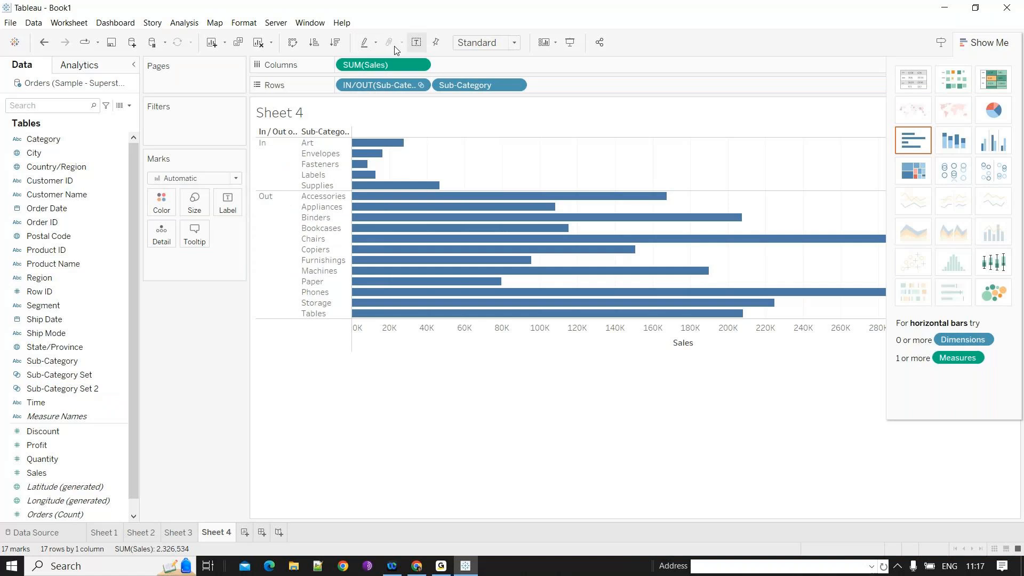
- Swap rows and columns into vertical bars and move the set membership onto Colour
key("ctrl+w")
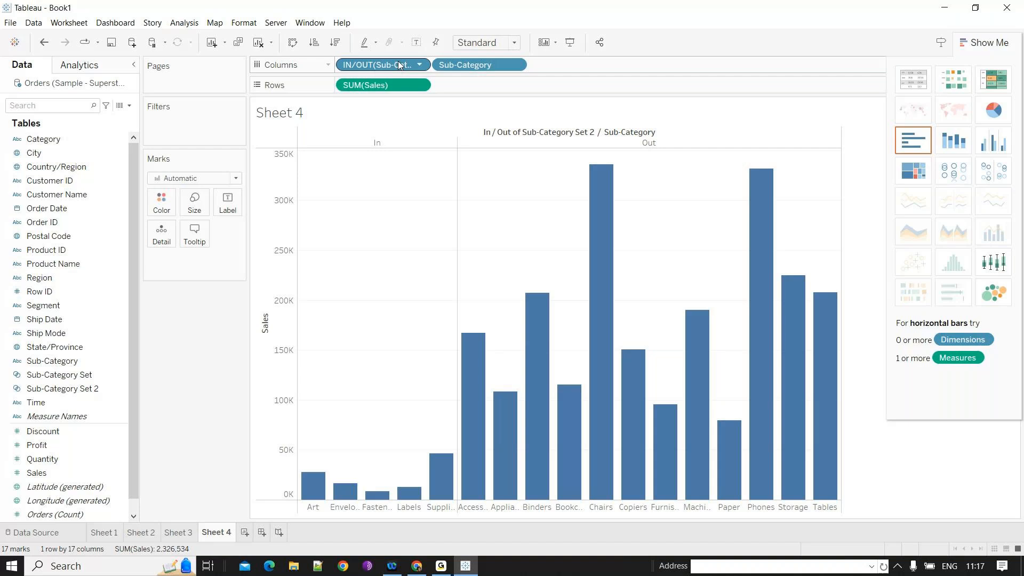
left_click_drag(399, 64, 534, 260)
left_click(104, 434)
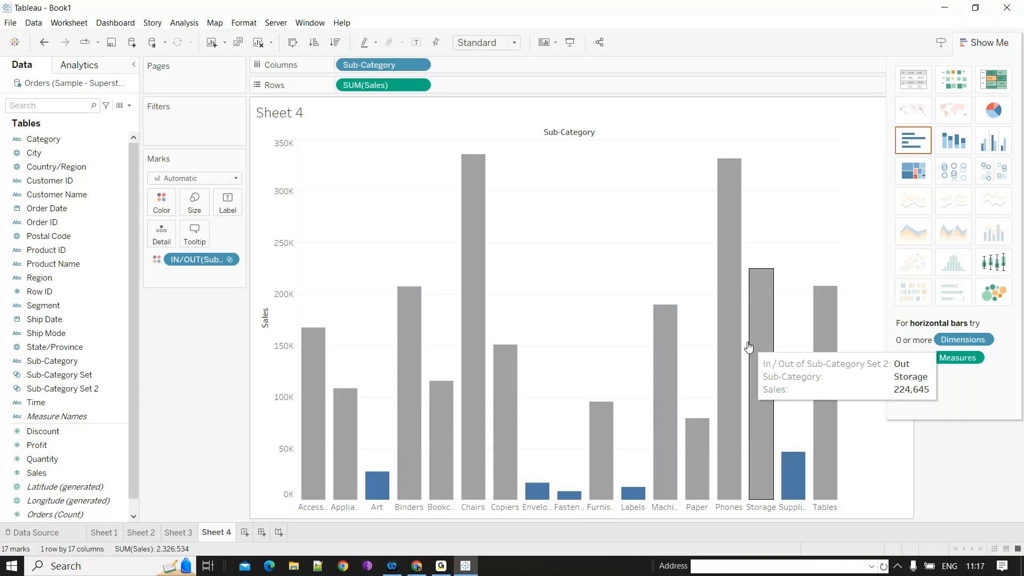
mouse_move(722, 263)
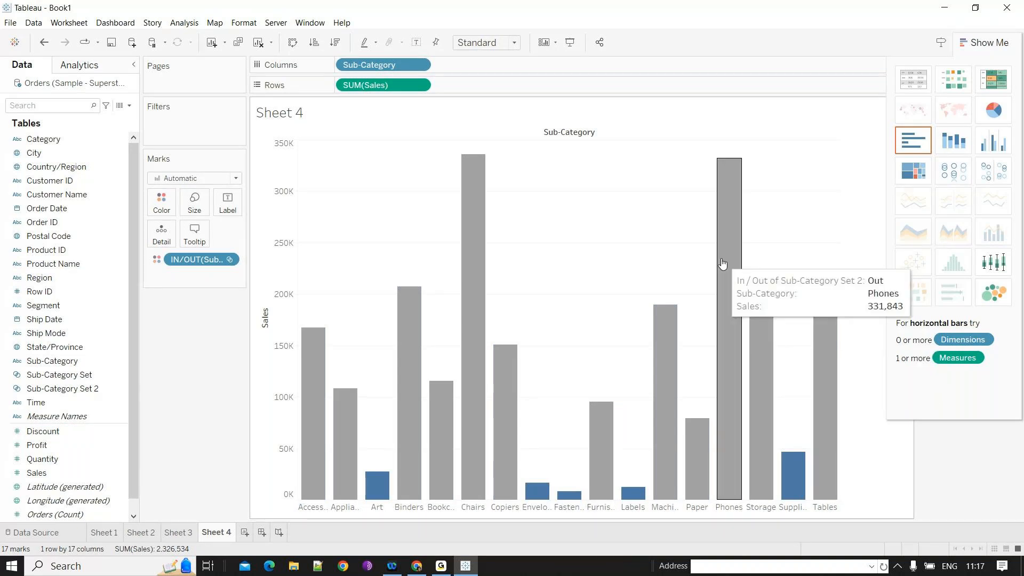
- Rename Sub-Category Set 2 as Sub-Category Bottom
right_click(111, 389)
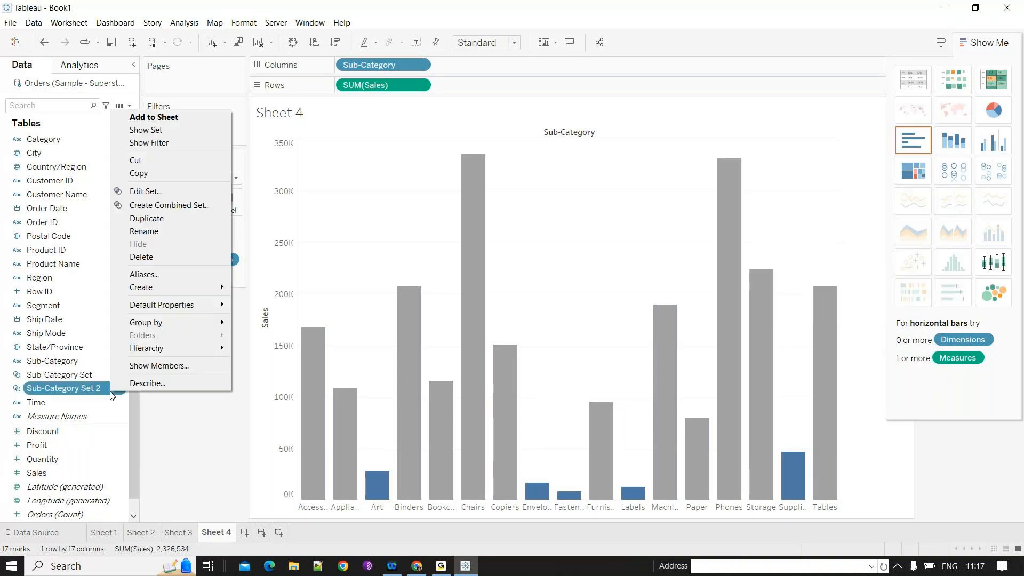
left_click(165, 193)
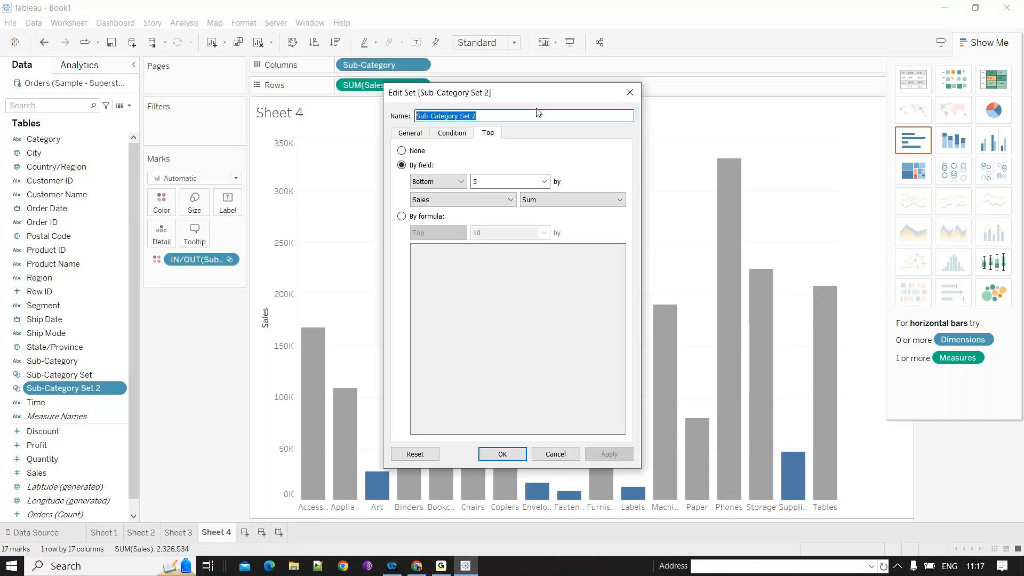
left_click(532, 116)
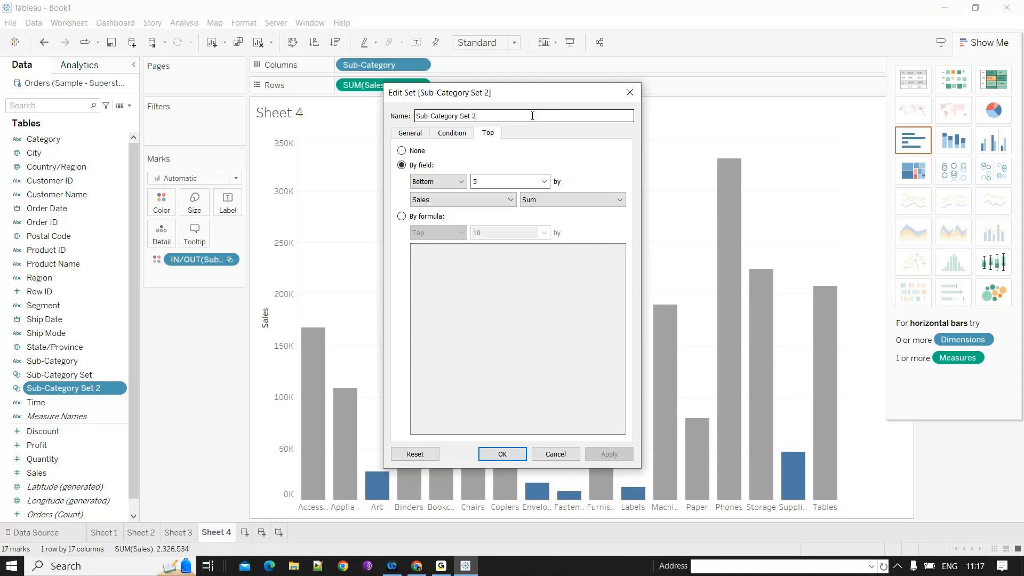
left_click_drag(532, 116, 462, 117)
type("Botto")
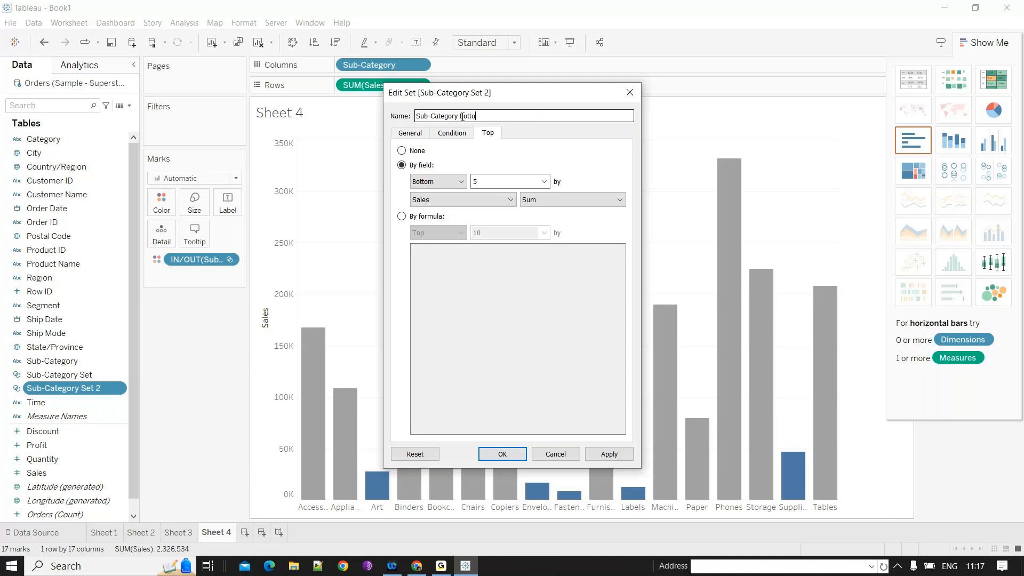
type("m")
key("Return")
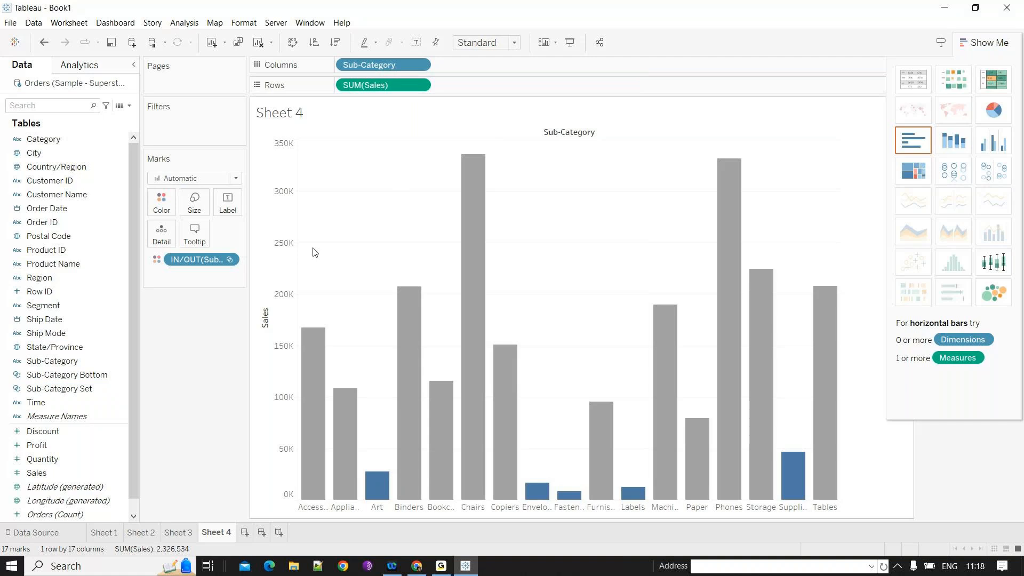
- Edit the set membership colours so In bars are orange and Out bars are mauve
left_click(161, 203)
left_click(197, 243)
left_click(388, 207)
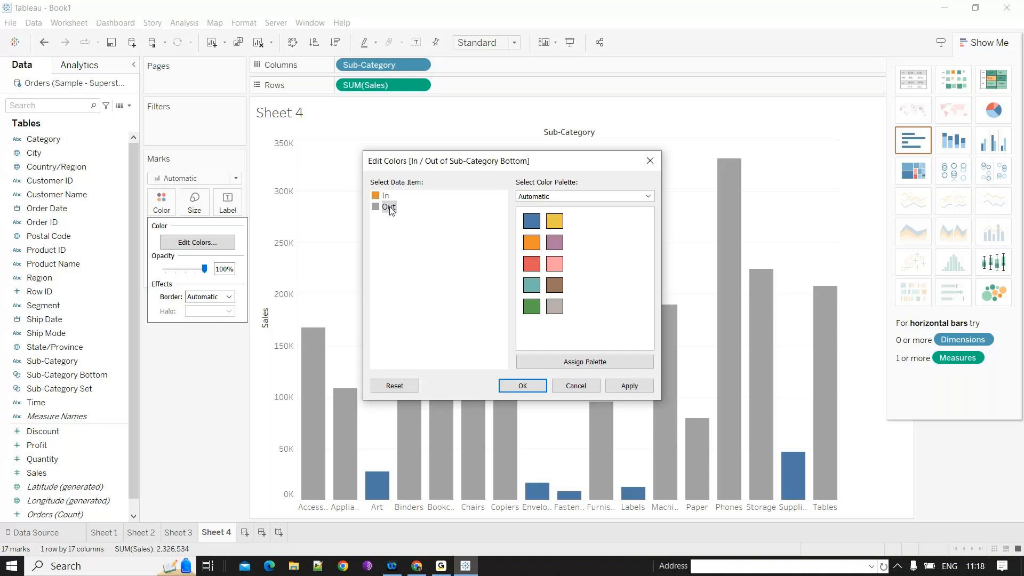
left_click(555, 221)
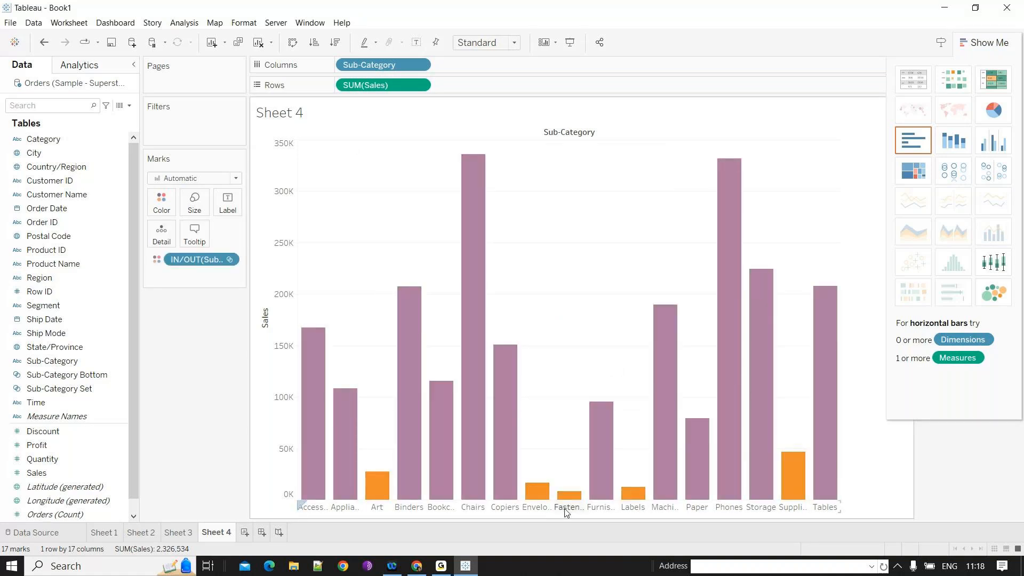
- Compare the charts on Sheet 3, Sheet 2 and Sheet 4
left_click(17, 434)
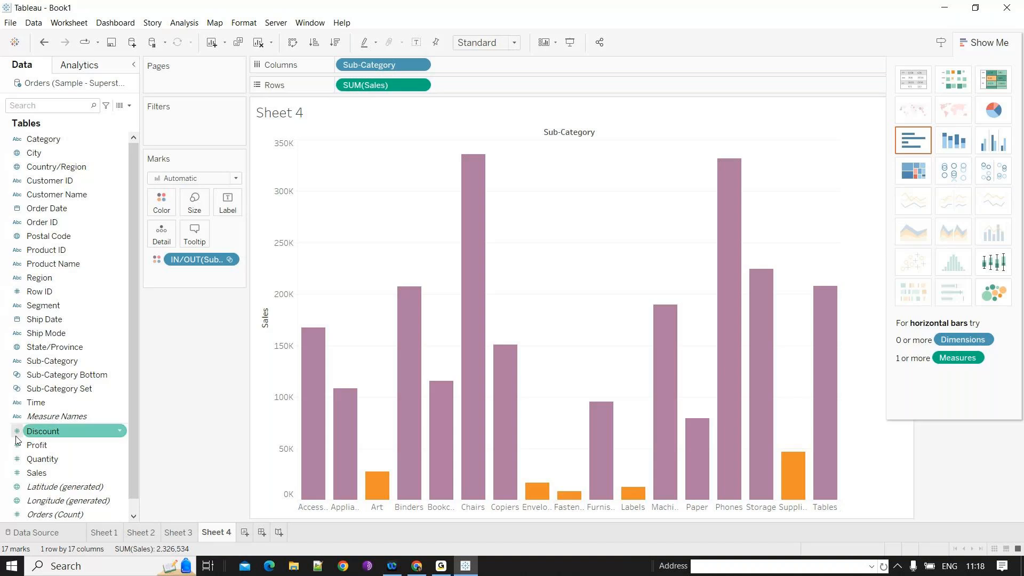
left_click(370, 360)
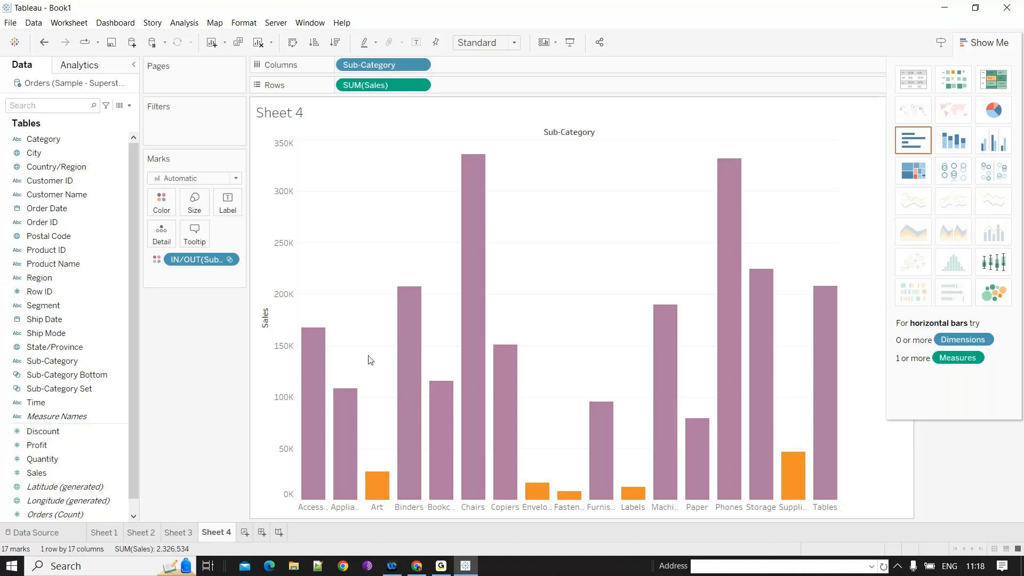
left_click(193, 533)
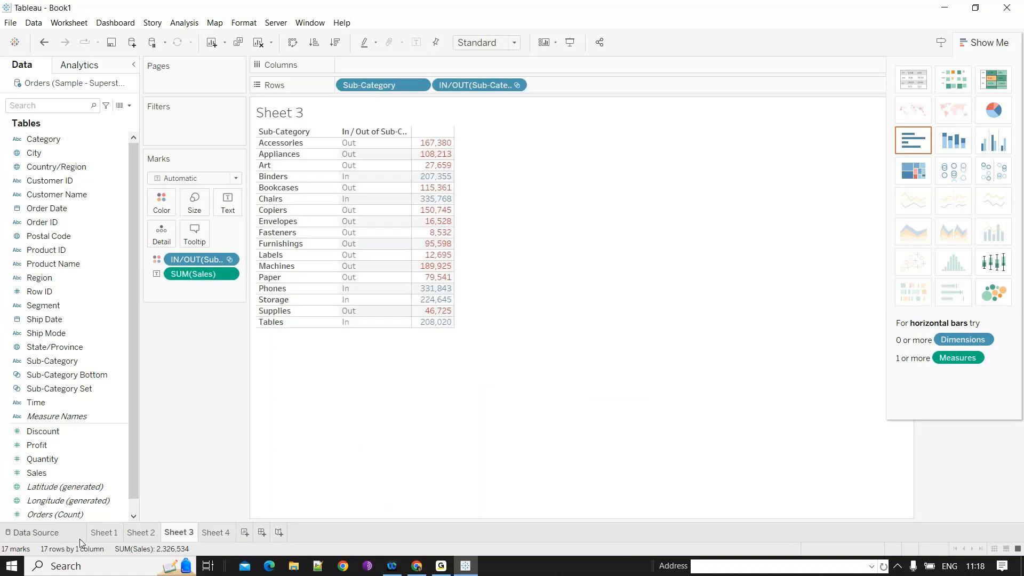
left_click(141, 532)
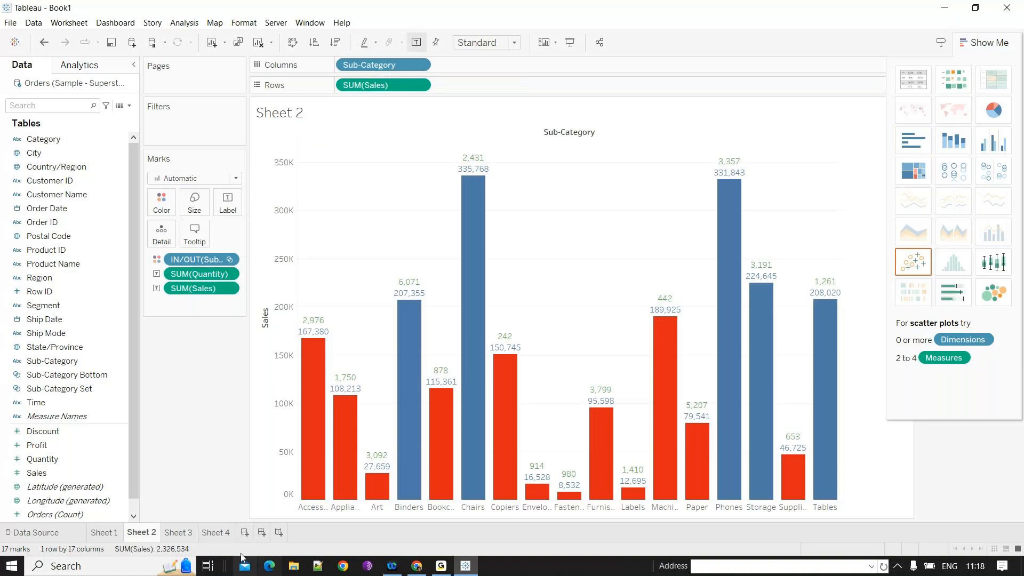
left_click(216, 533)
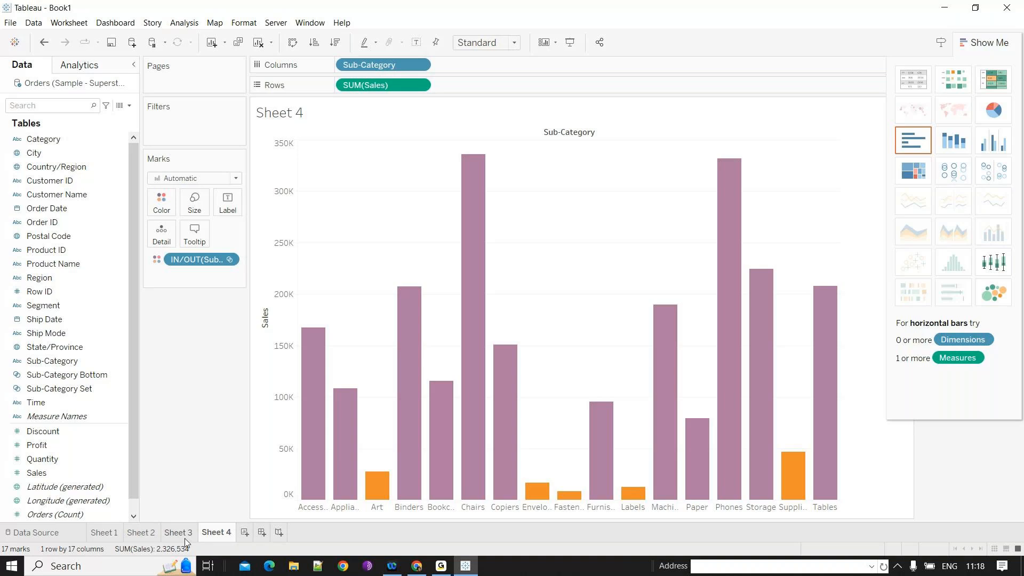
- Build a dashboard with Sheet 2 and Sheet 4 and delete the legend container
left_click(141, 533)
right_click(107, 537)
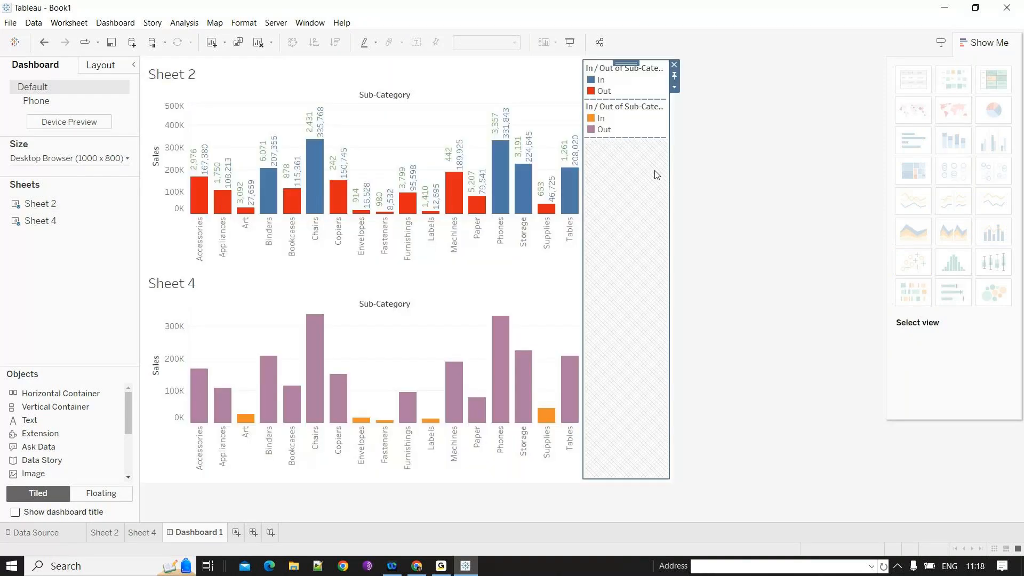
key("Delete")
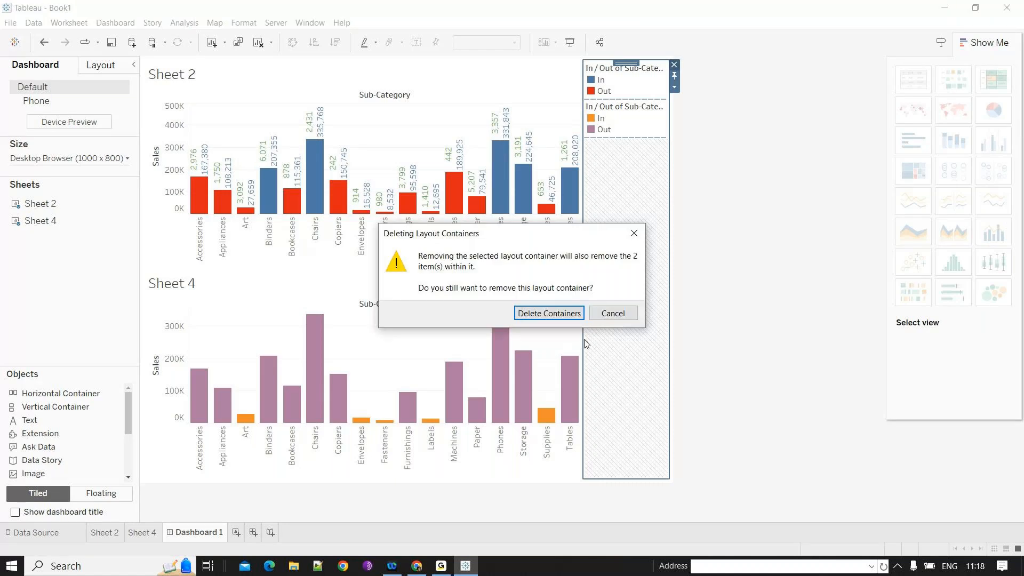
key("Return")
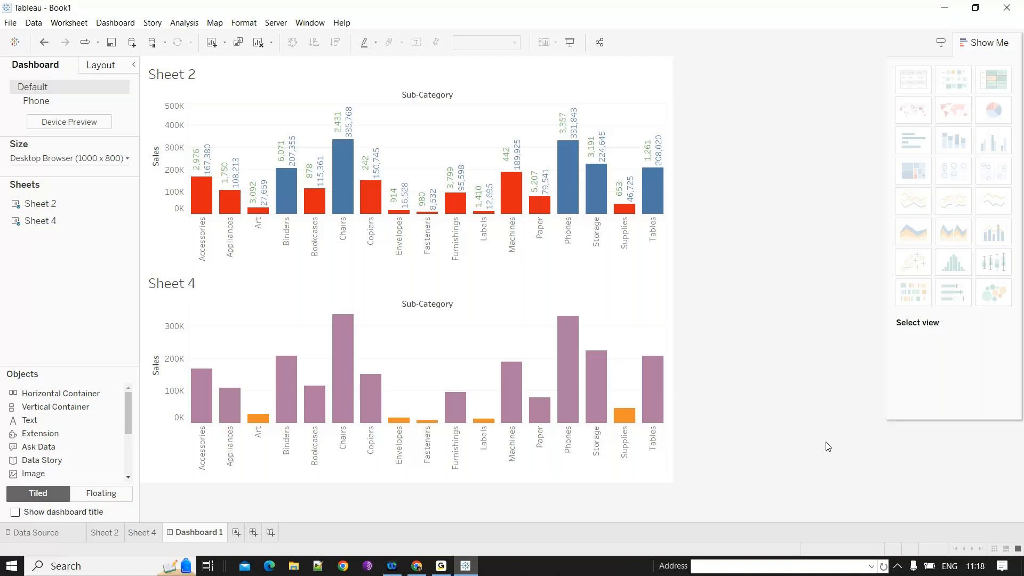
- Open a new worksheet and place Sales on Columns against the Sub-Category rows
mouse_move(368, 155)
mouse_move(521, 196)
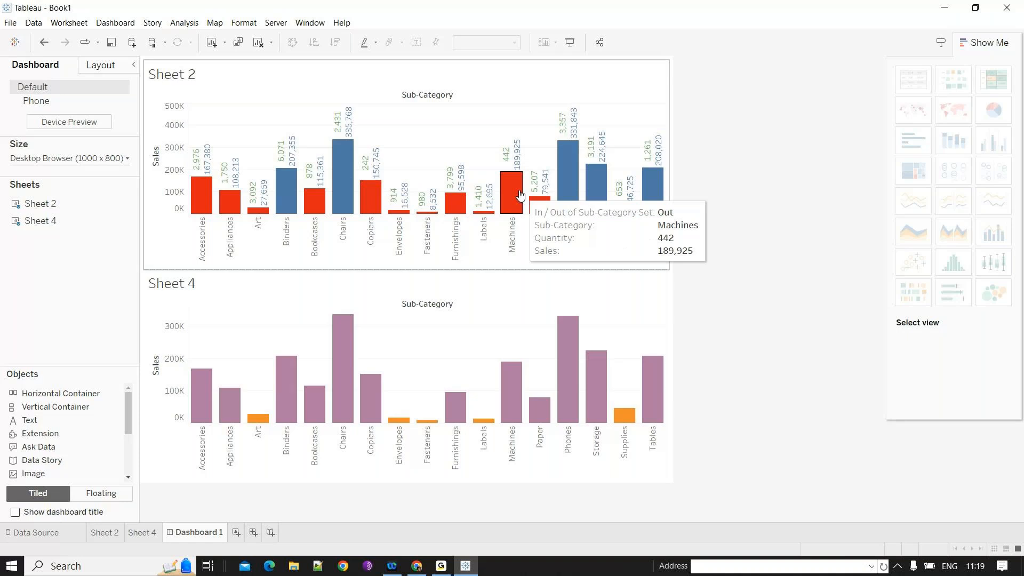
left_click(236, 533)
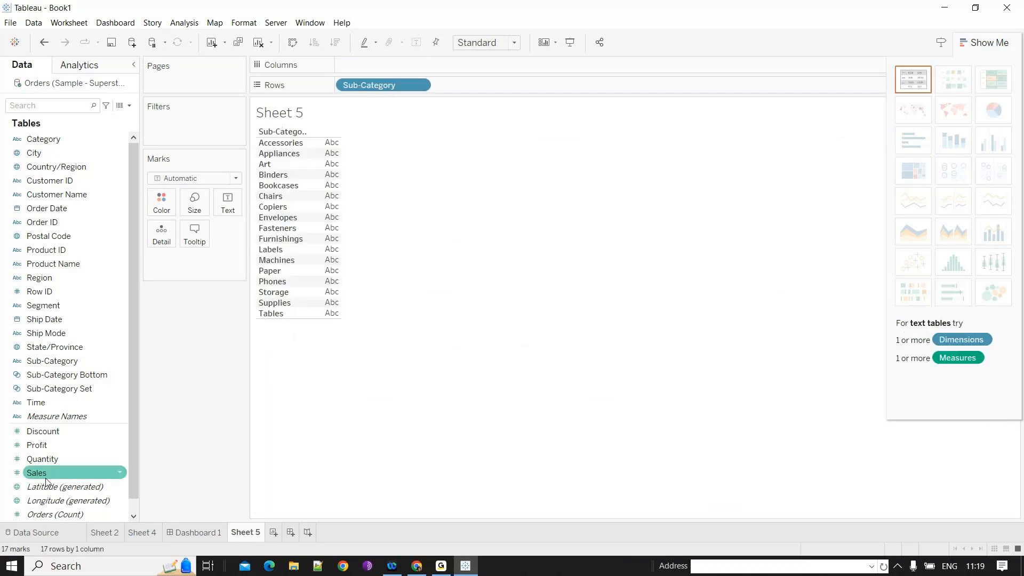
left_click_drag(46, 481, 482, 70)
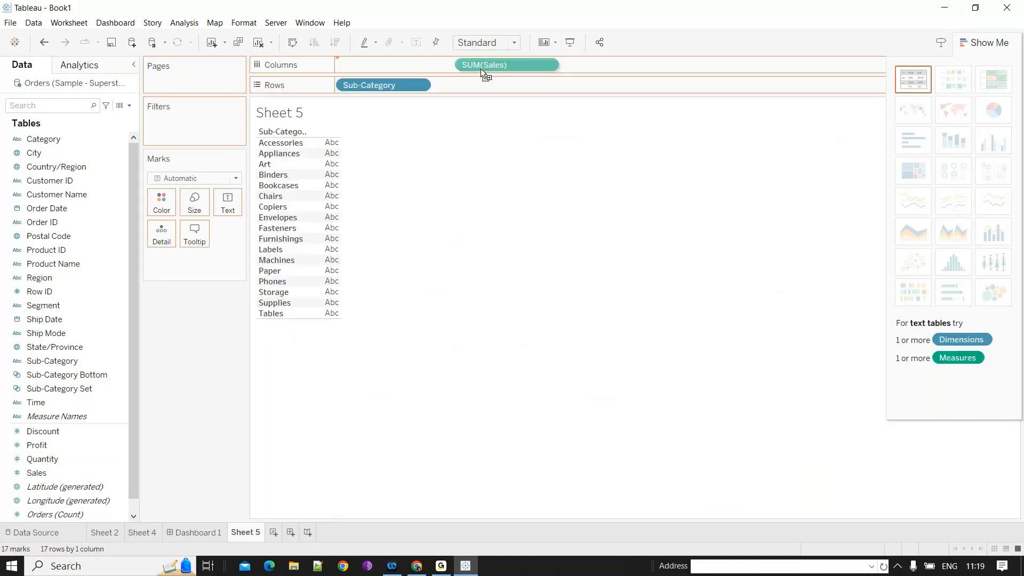
- Swap the axes so Sub-Category runs along Columns and Sales along Rows as vertical bars
left_click_drag(481, 69, 481, 68)
key("ctrl+w")
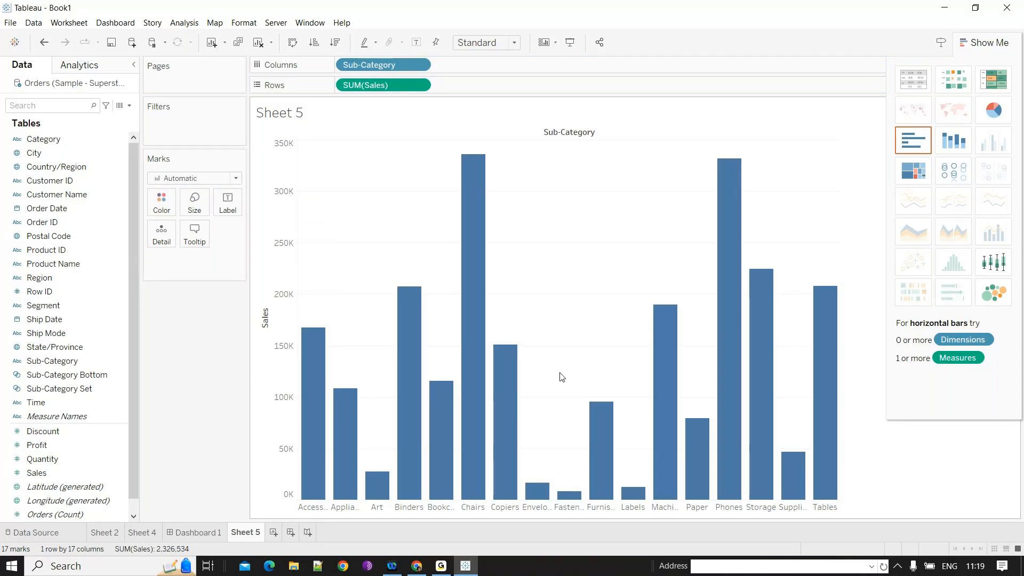
left_click(87, 420)
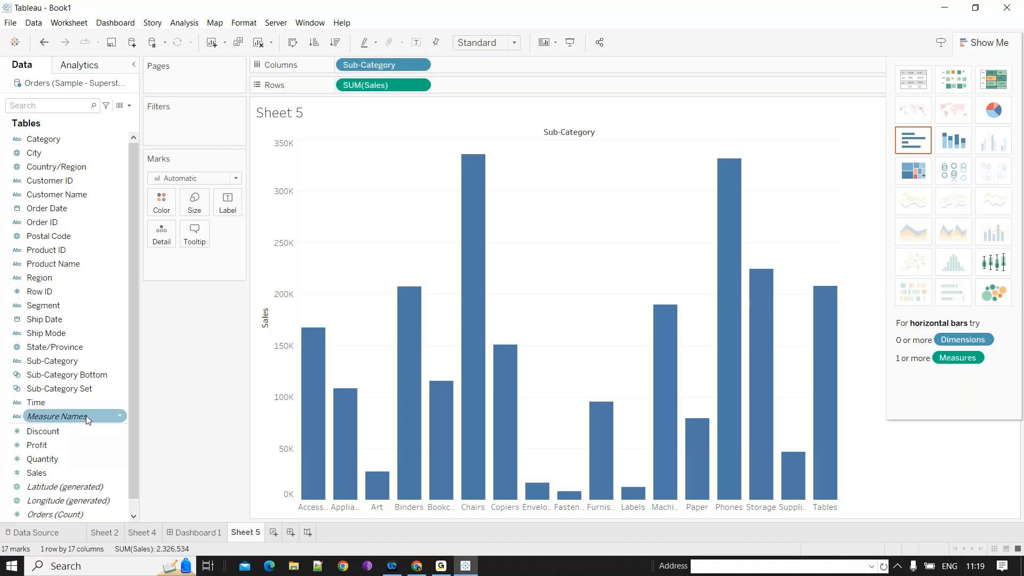
- Rename the Sub-Category Set to Sub-Category top 5
left_click(91, 375)
left_click(93, 391, "ctrl")
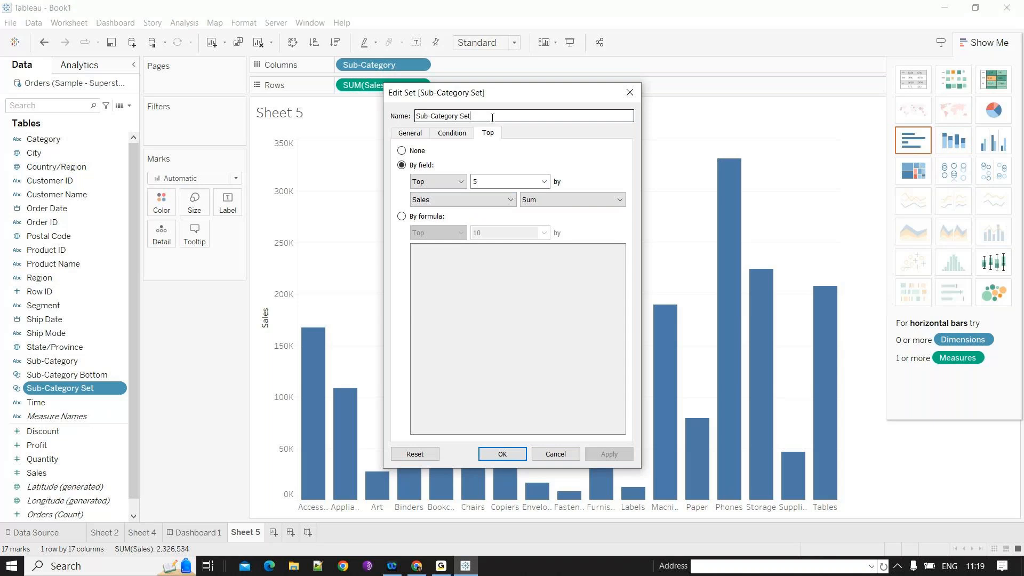
key("BackSpace")
key("BackSpace")
key("BackSpace")
type("top 5")
key("Return")
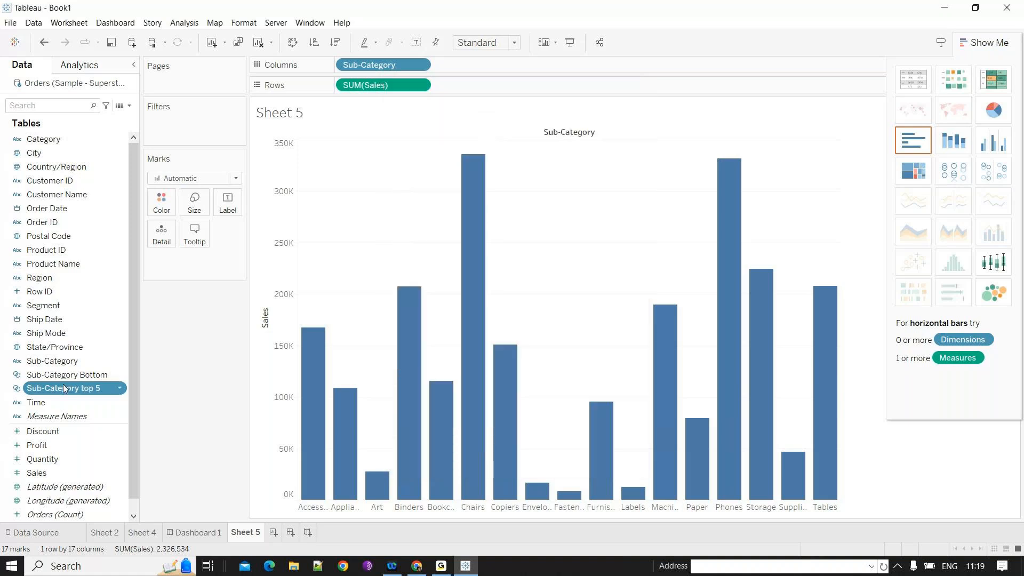
- Combine Sub-Category Bottom and Sub-Category top 5 into a new set named Combine Set including all members in both sets
left_click(79, 375, "ctrl")
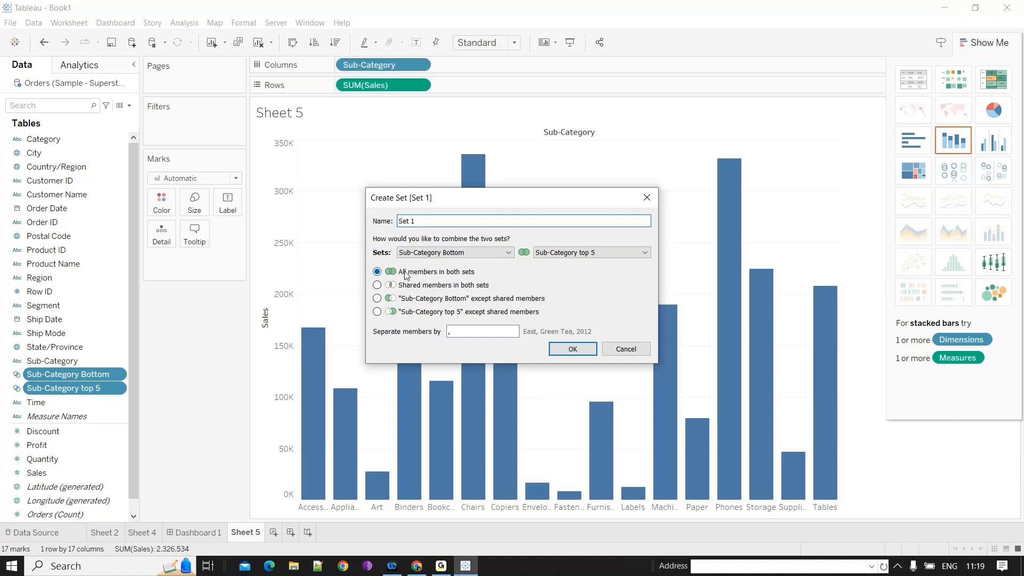
left_click(377, 283)
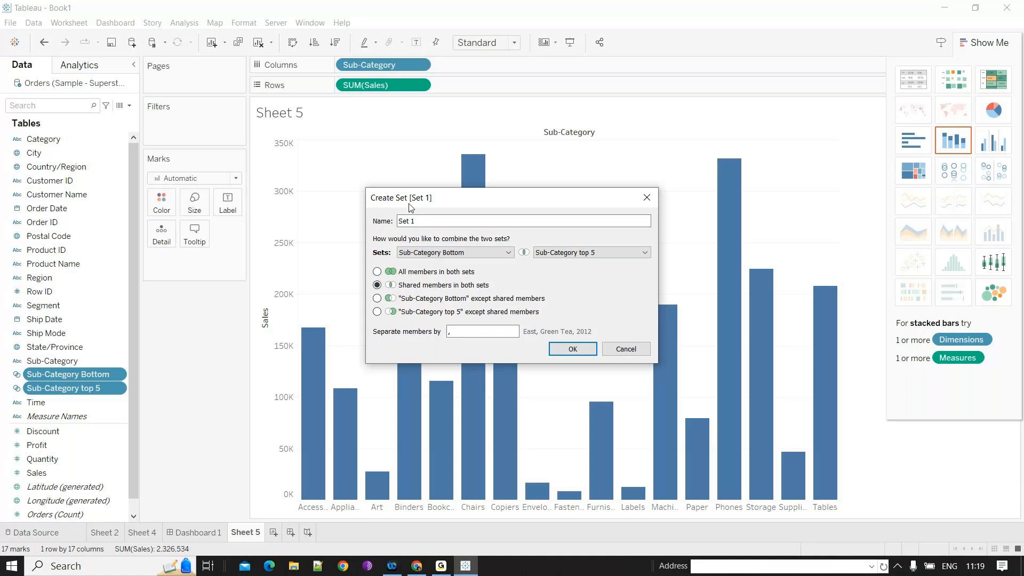
left_click(378, 313)
left_click(377, 273)
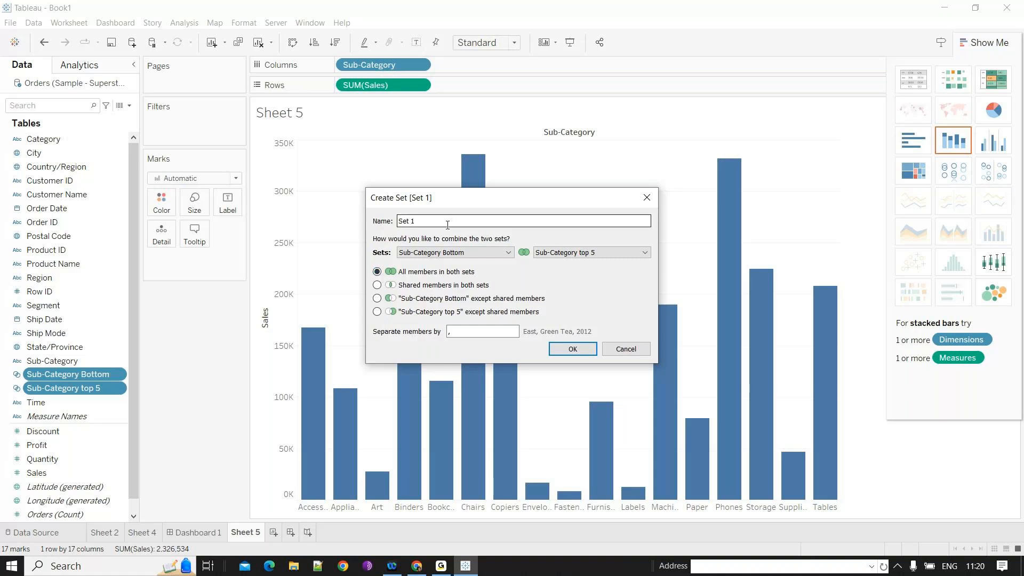
left_click_drag(447, 225, 367, 225)
type("Combine ")
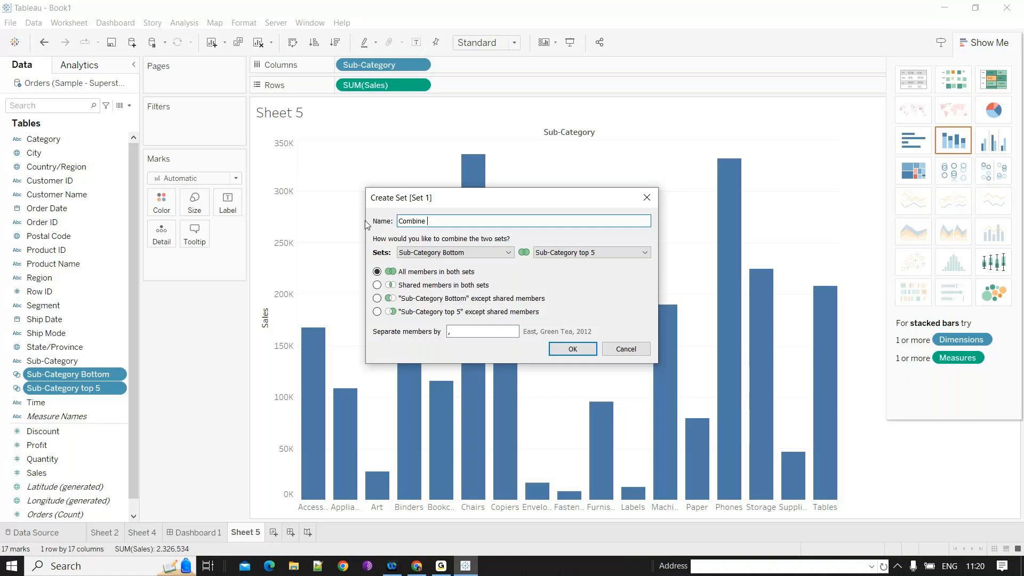
type("Set")
left_click(572, 352)
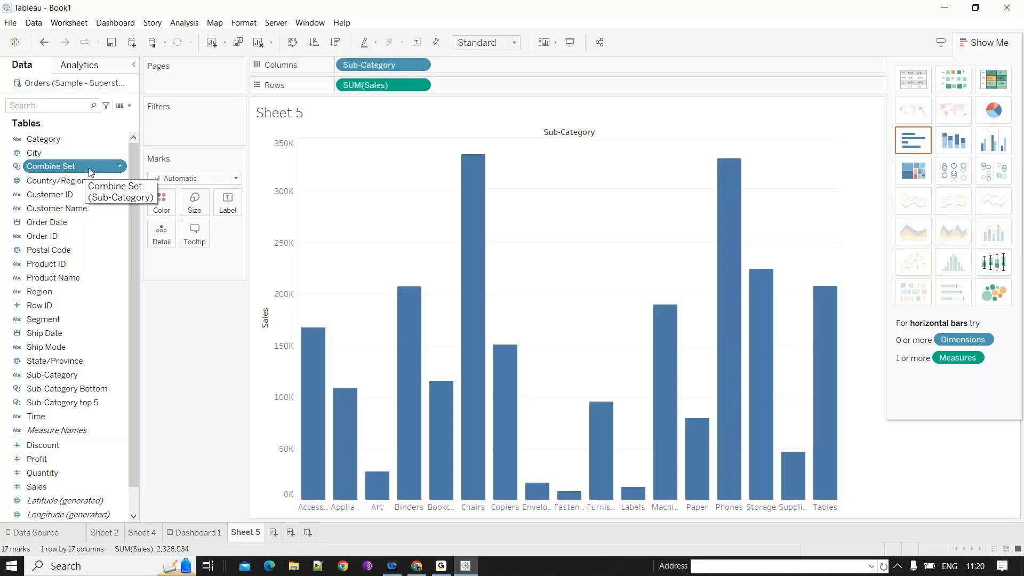
- Filter the Sub-Category bar chart by Combine Set
left_click_drag(91, 172, 233, 132)
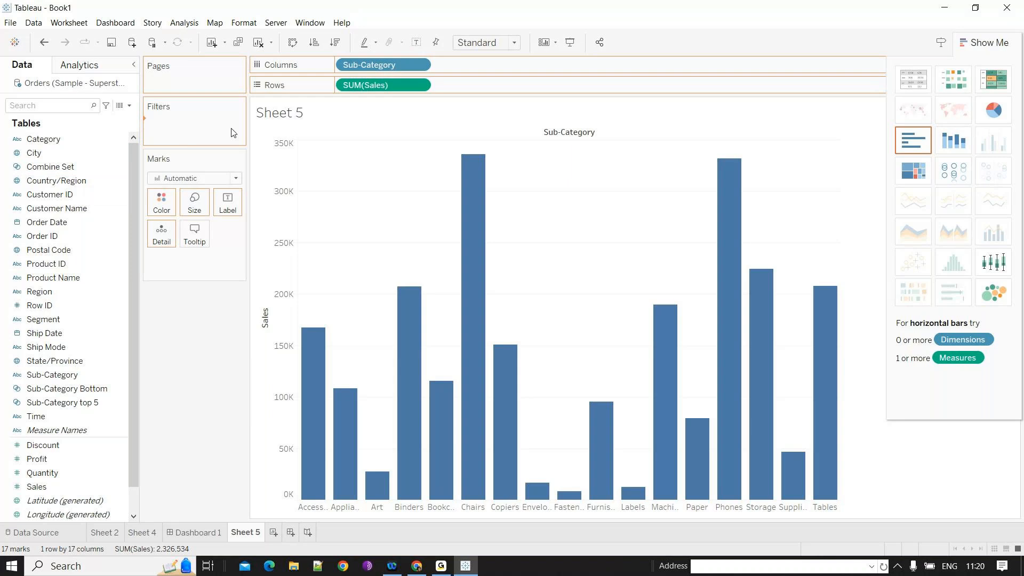
left_click_drag(233, 132, 233, 133)
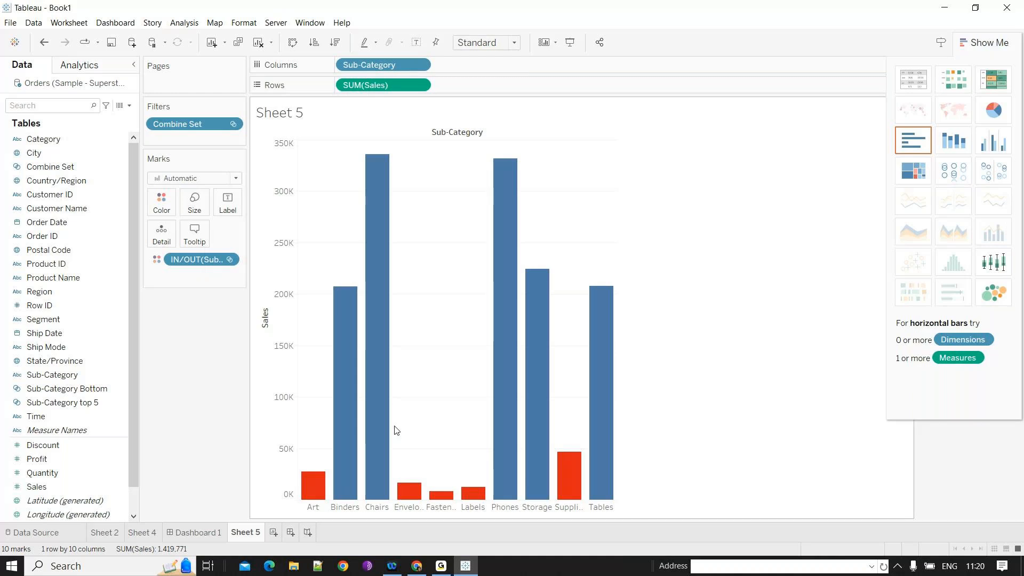
left_click_drag(182, 132, 303, 98)
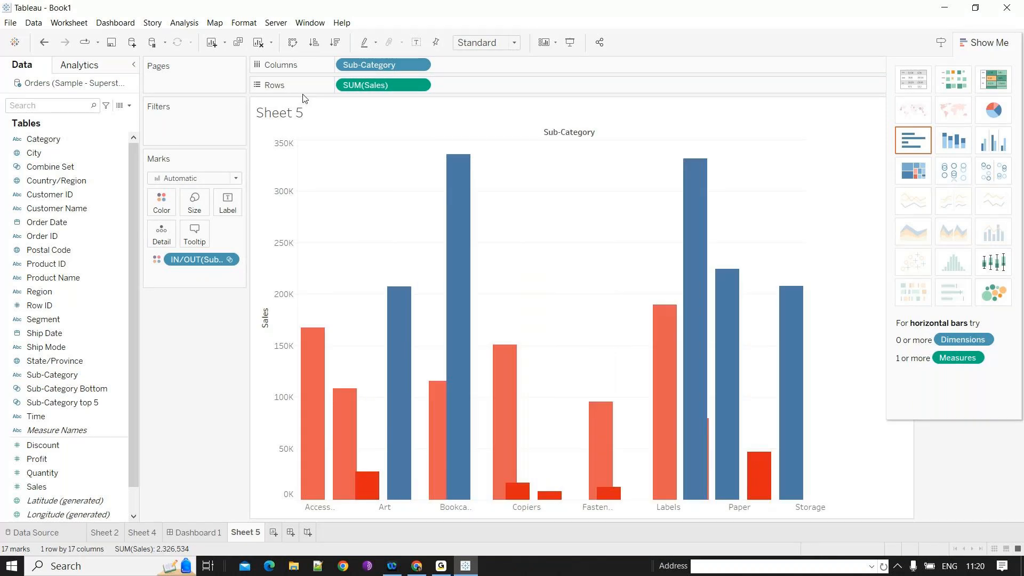
key("ctrl+z")
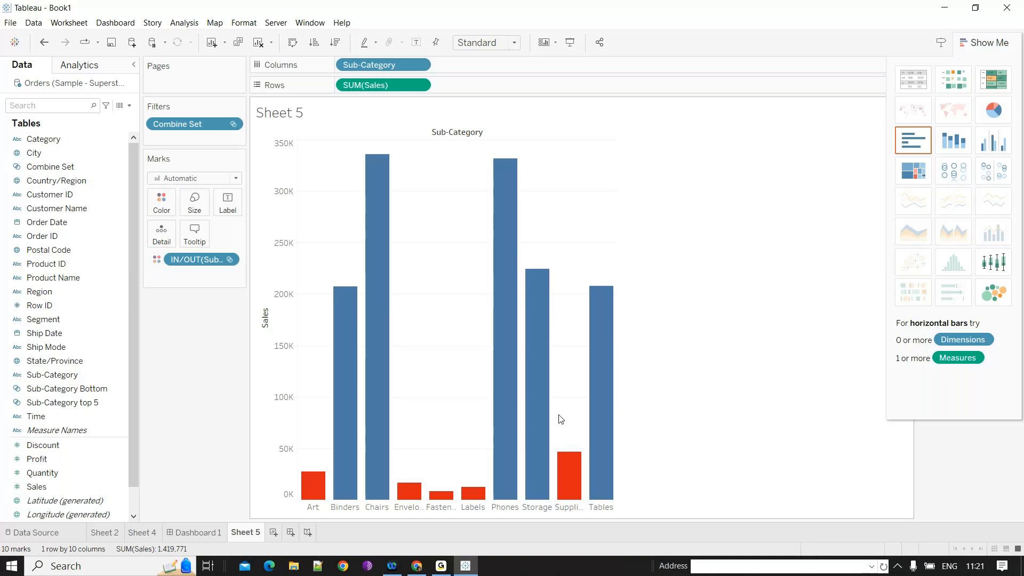
- Open a new worksheet and add Customer Name and Sales to the view
left_click(273, 533)
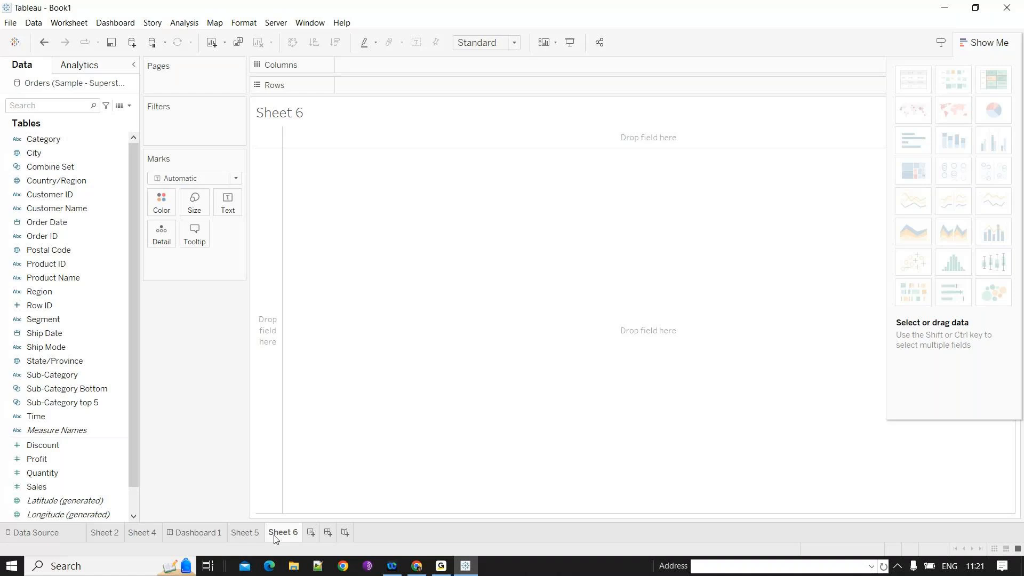
left_click(24, 430)
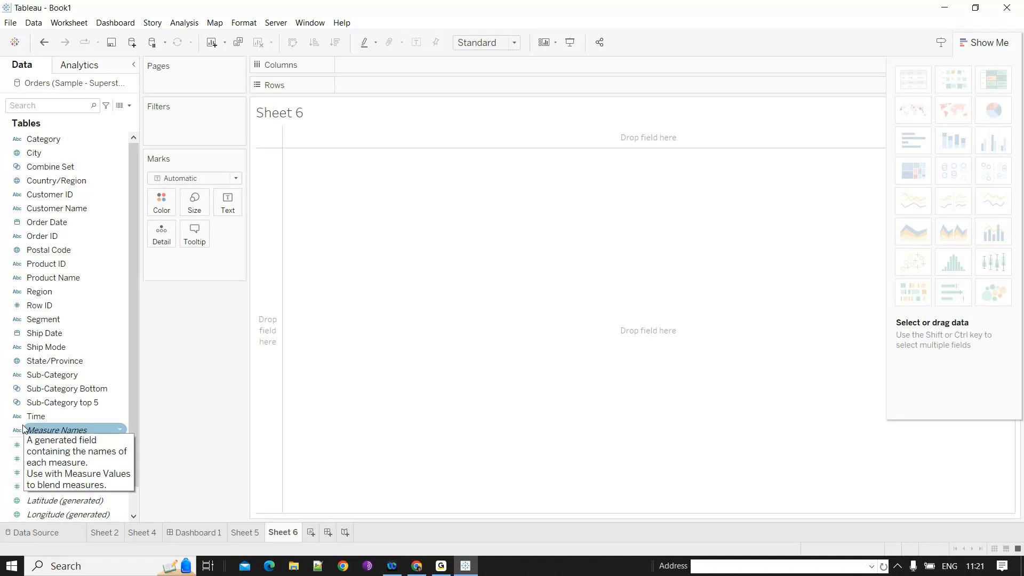
left_click(214, 471)
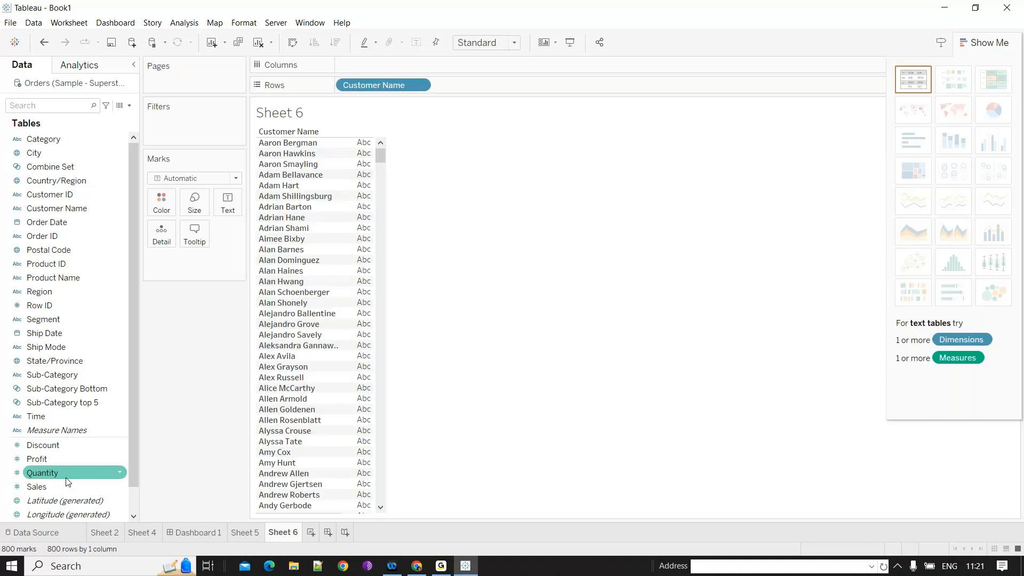
left_click(65, 486)
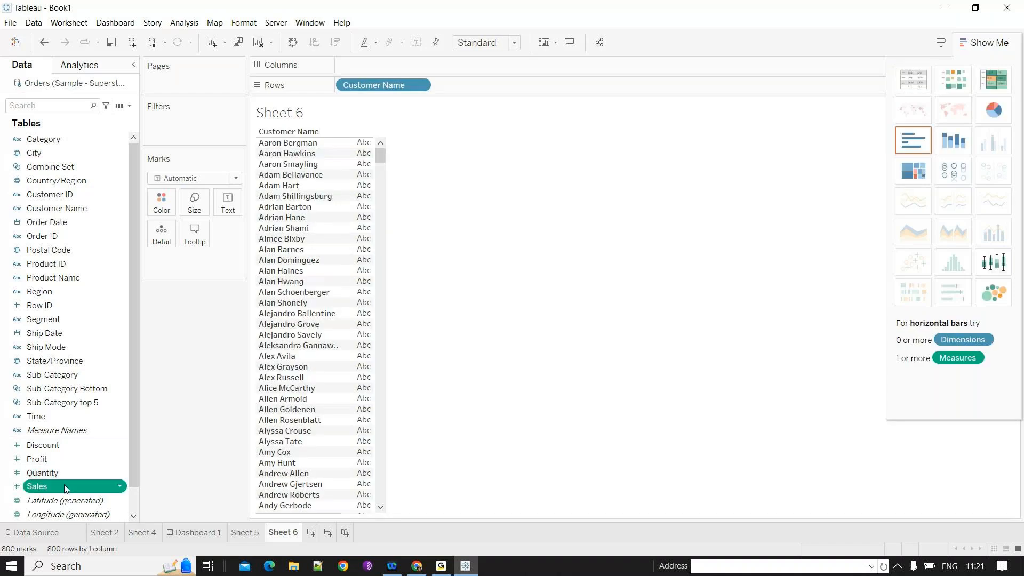
- Switch the customer chart to bars with Customer Name on Columns and Sales on Rows
left_click(955, 176)
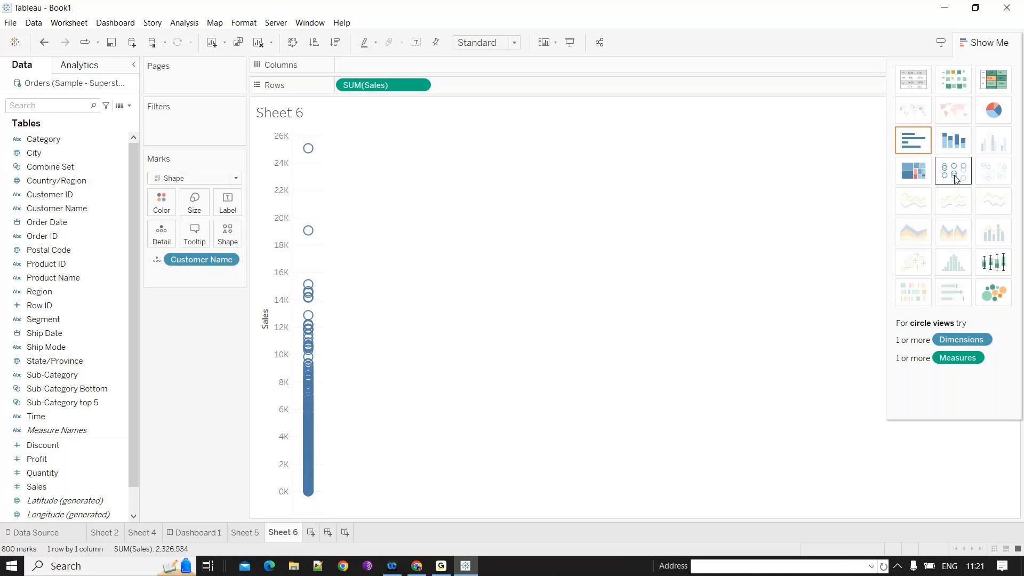
left_click(914, 141)
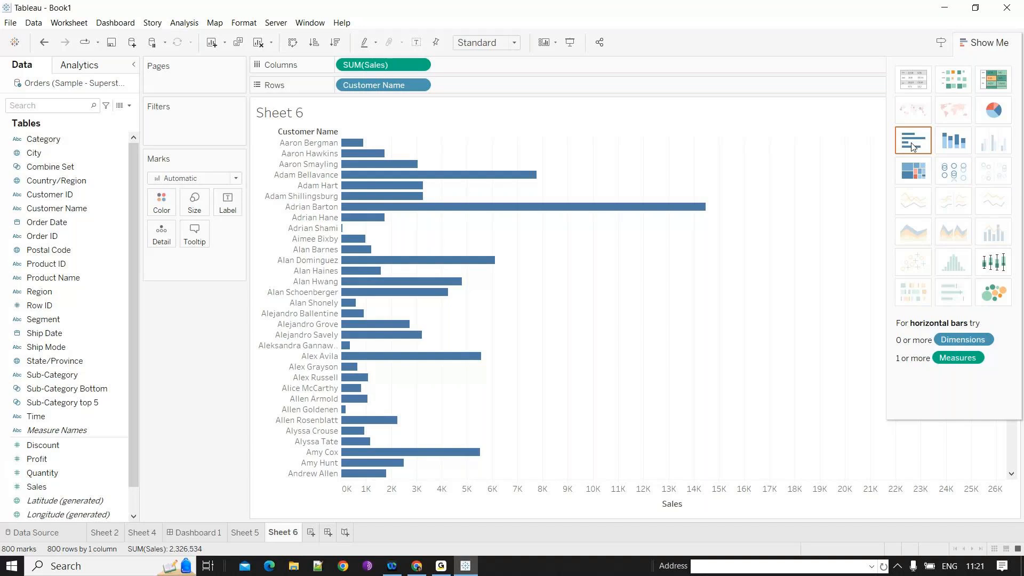
key("ctrl+w")
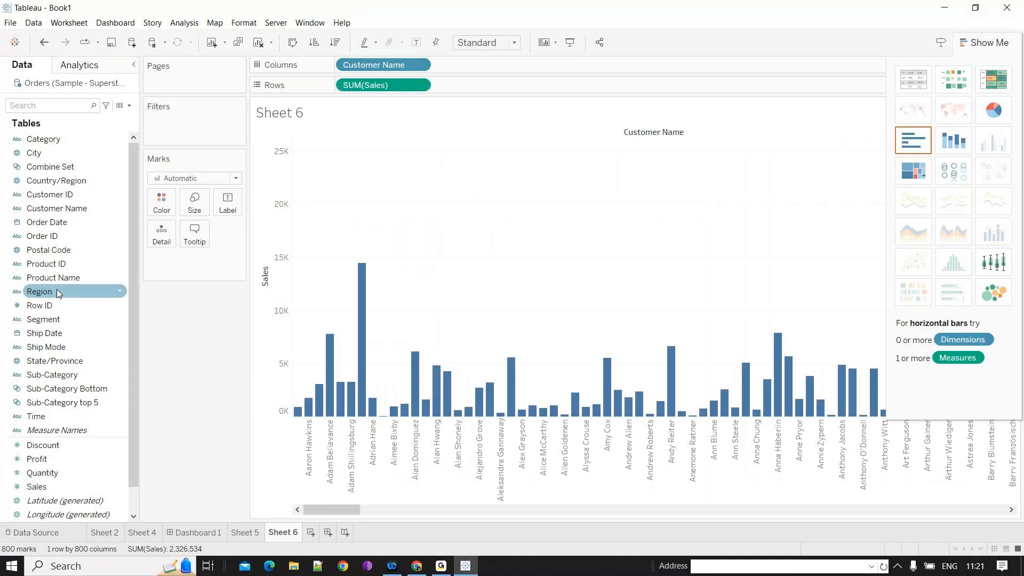
- Create a Customer Name set named Customer Name Top 10 holding the top 10 customers by Sales
left_click(118, 209)
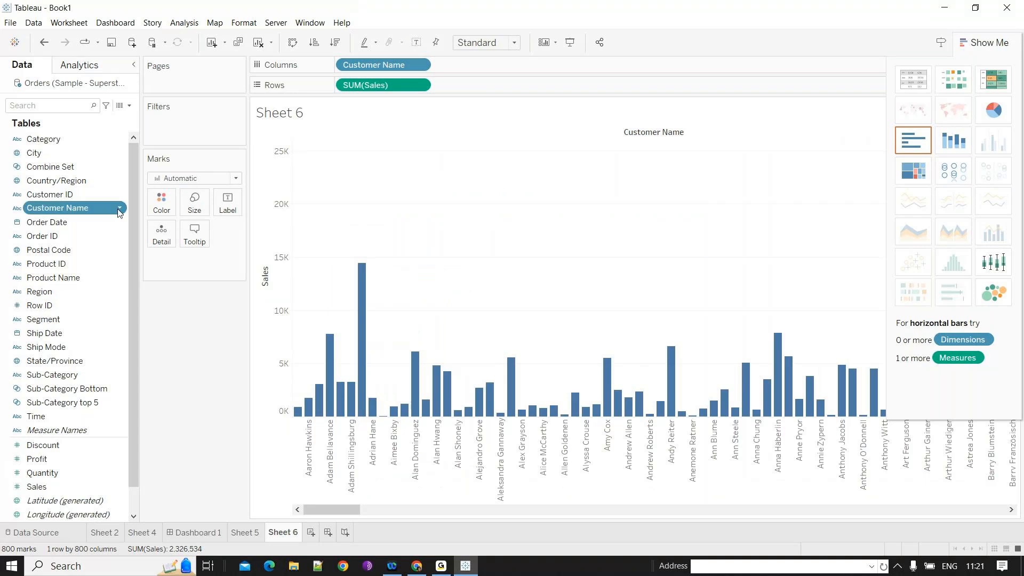
left_click(119, 210)
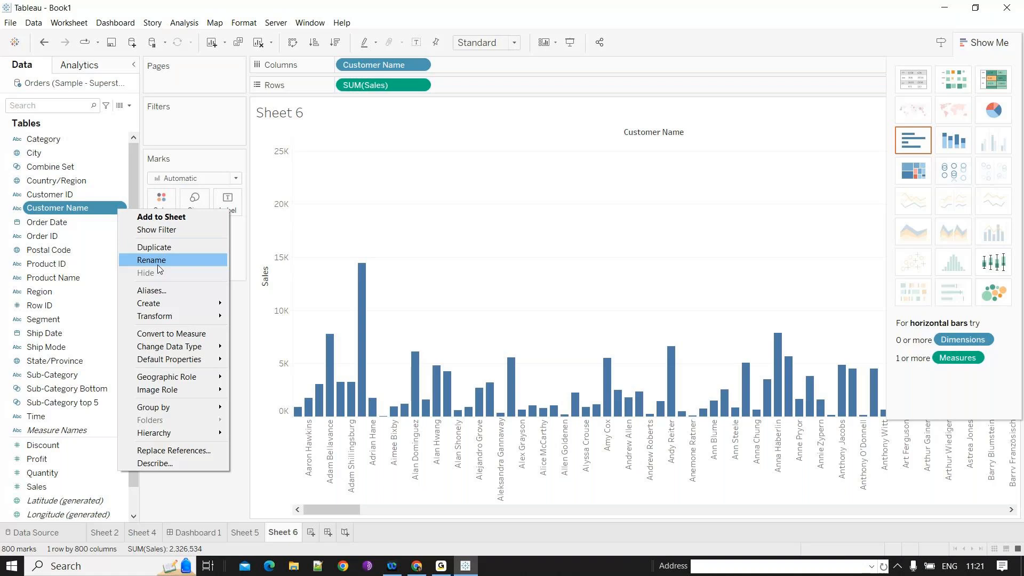
mouse_move(176, 303)
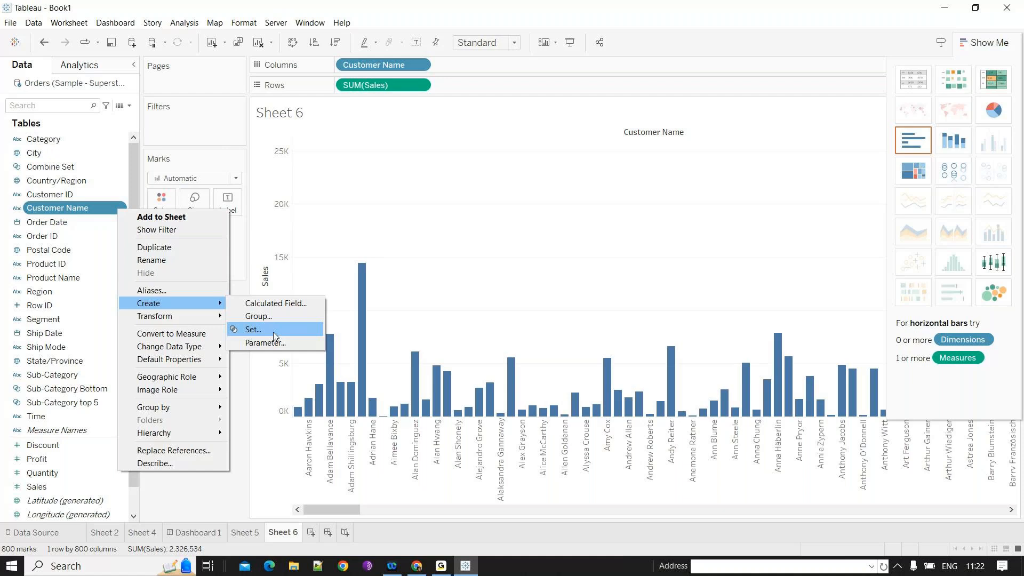
left_click(274, 330)
double_click(472, 116)
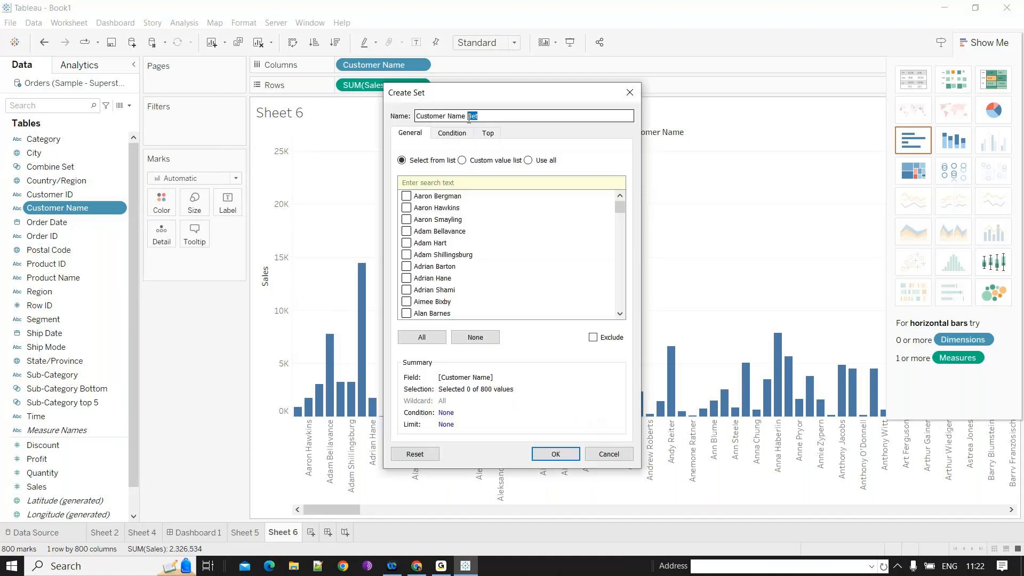
type("Top 10")
left_click(488, 133)
left_click(457, 196)
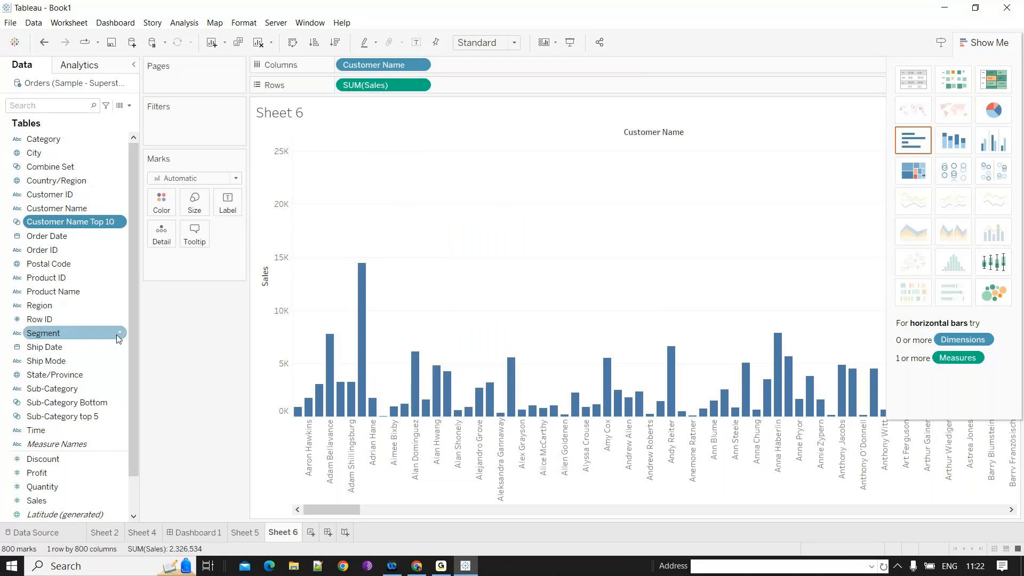
- Create a Customer Name set named Customer Name Bottom 10 holding the bottom 10 customers by sum of Sales
right_click(121, 208)
mouse_move(160, 300)
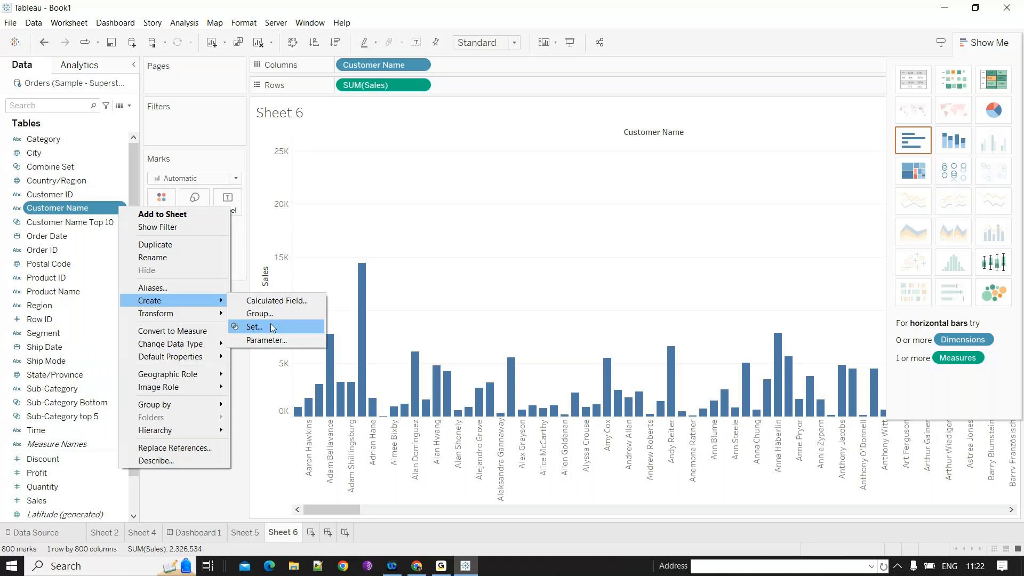
left_click(254, 327)
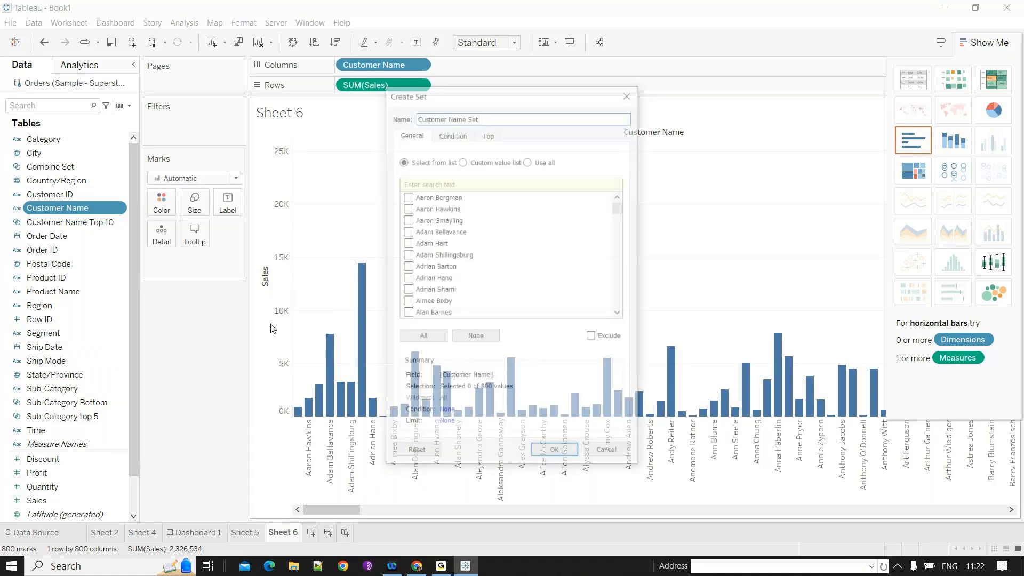
double_click(470, 118)
type("Bottom 10")
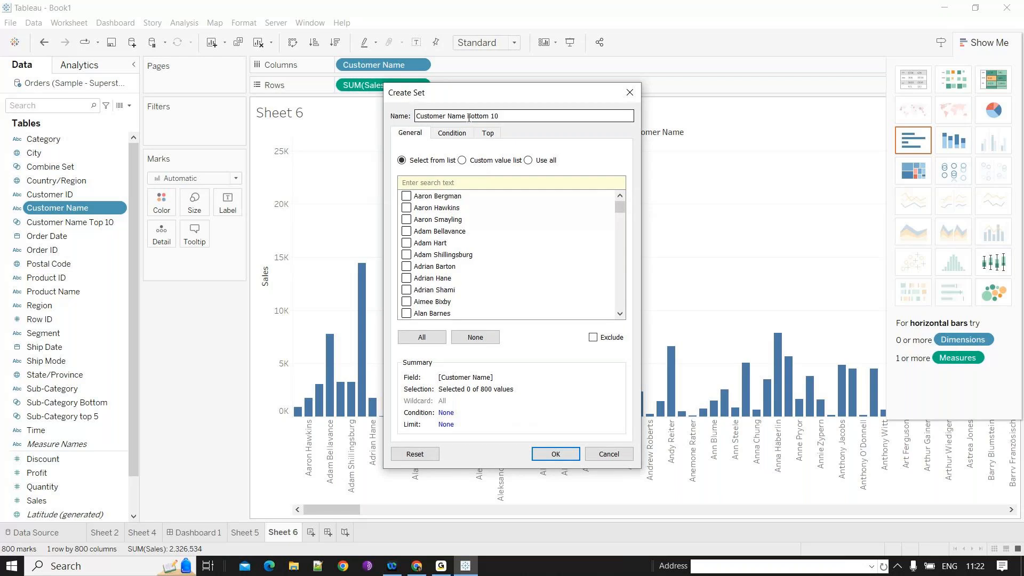
left_click(488, 133)
left_click(443, 180)
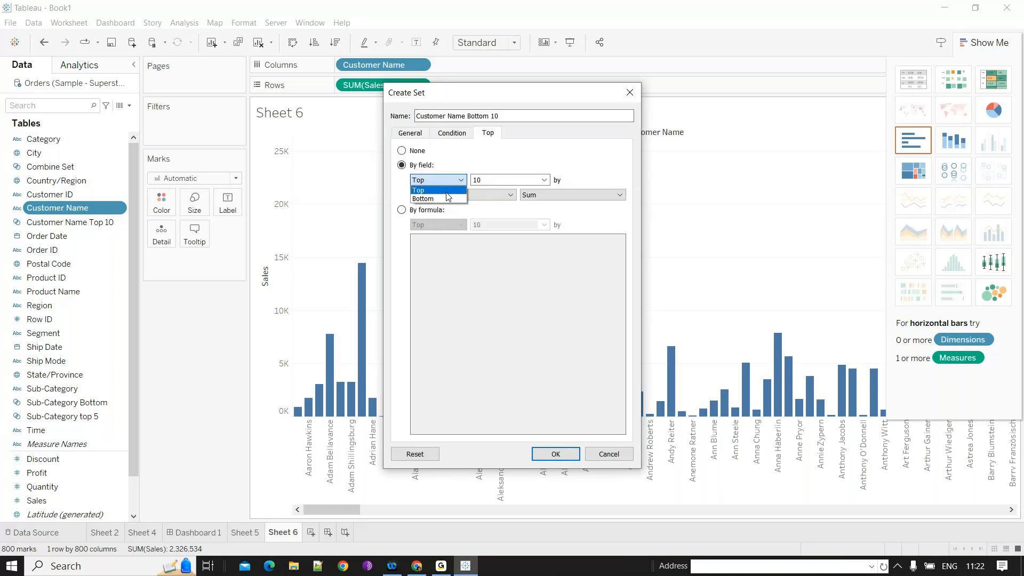
left_click(448, 198)
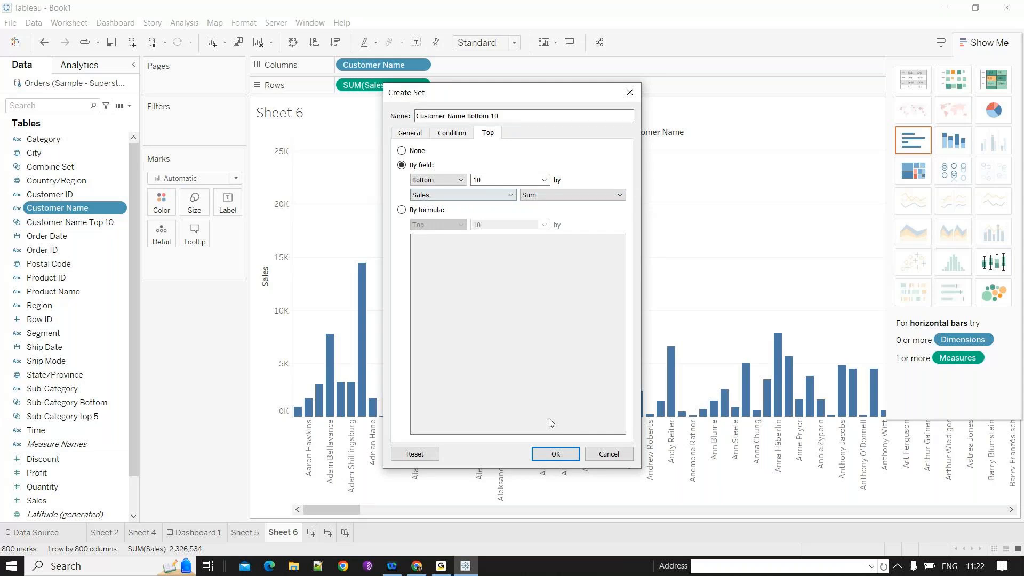
left_click(555, 454)
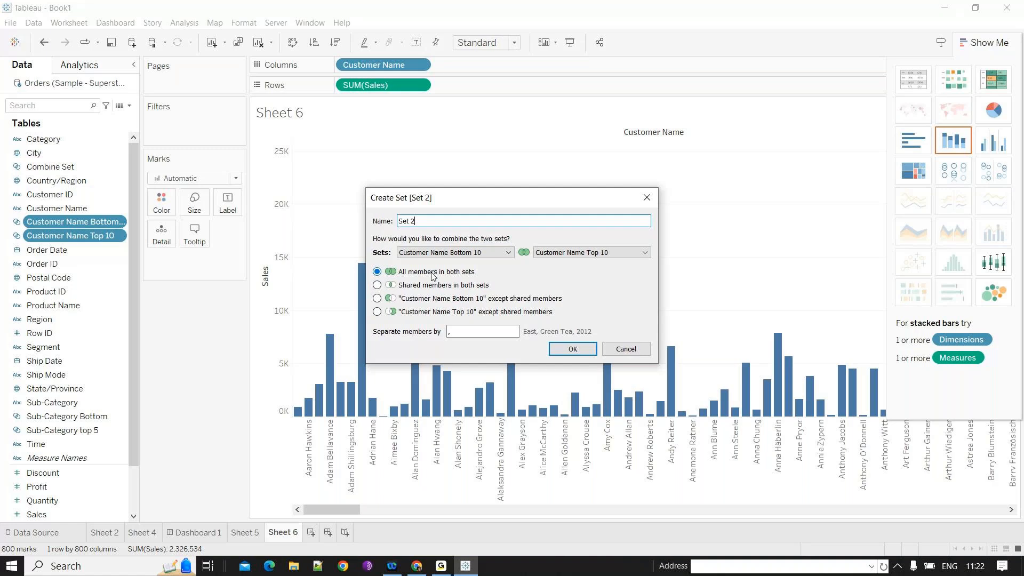
- Combine Customer Name Bottom 10 and Customer Name Top 10 into Set 2 with all members and filter the chart by it
left_click(594, 350)
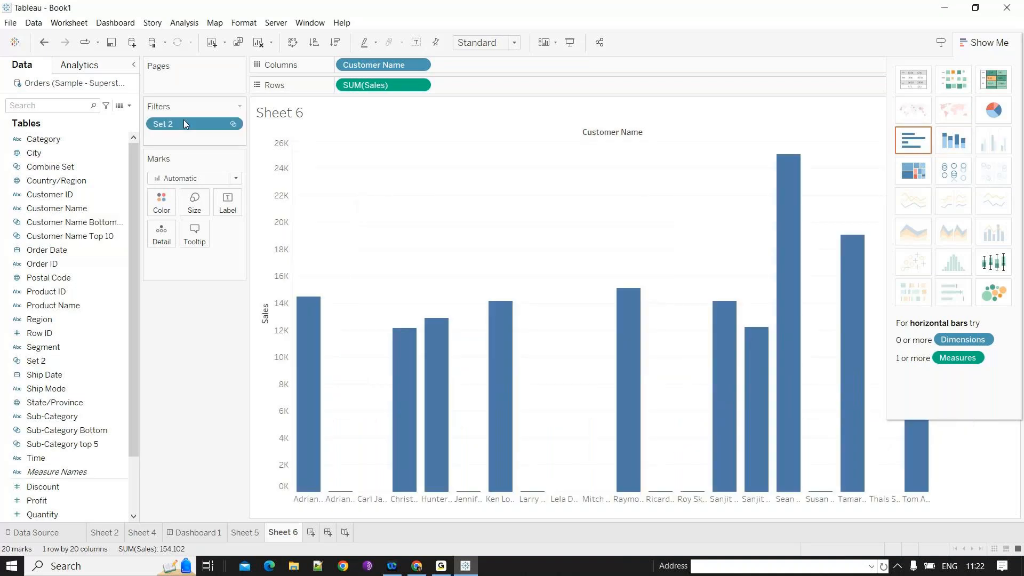
- Switch the Sales axis of the customer bar chart to a logarithmic scale
left_click(1005, 51)
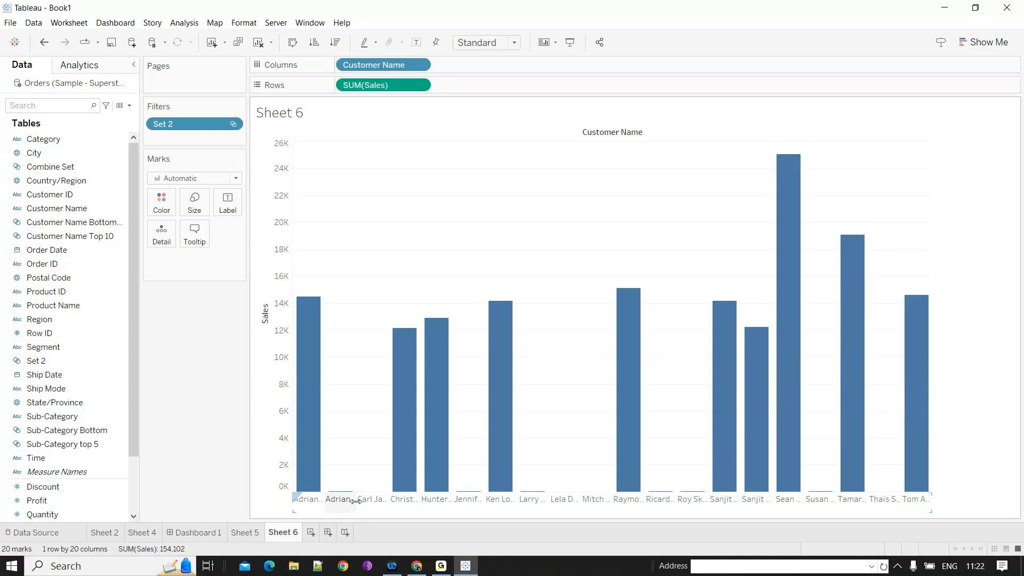
mouse_move(507, 485)
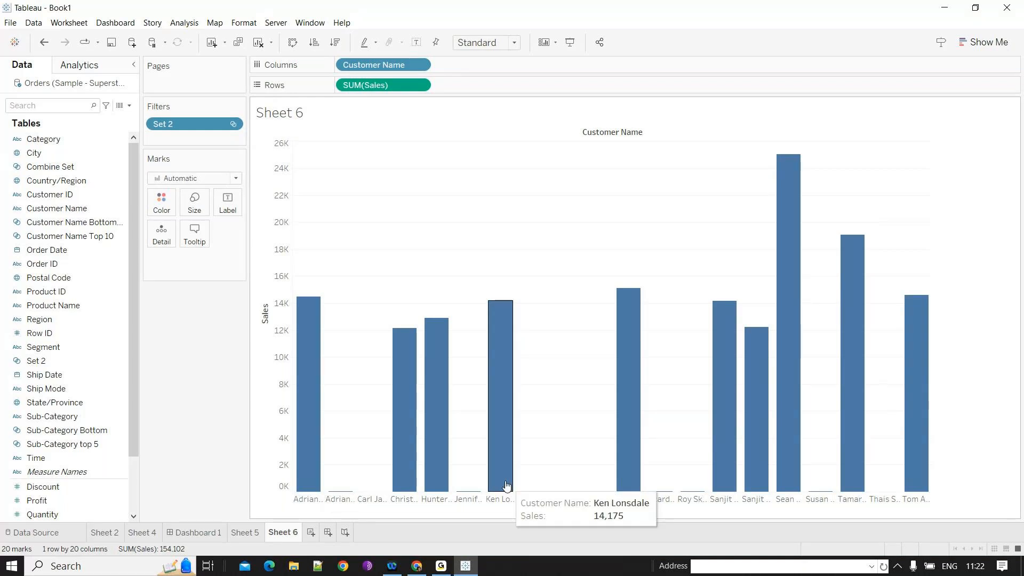
double_click(275, 299)
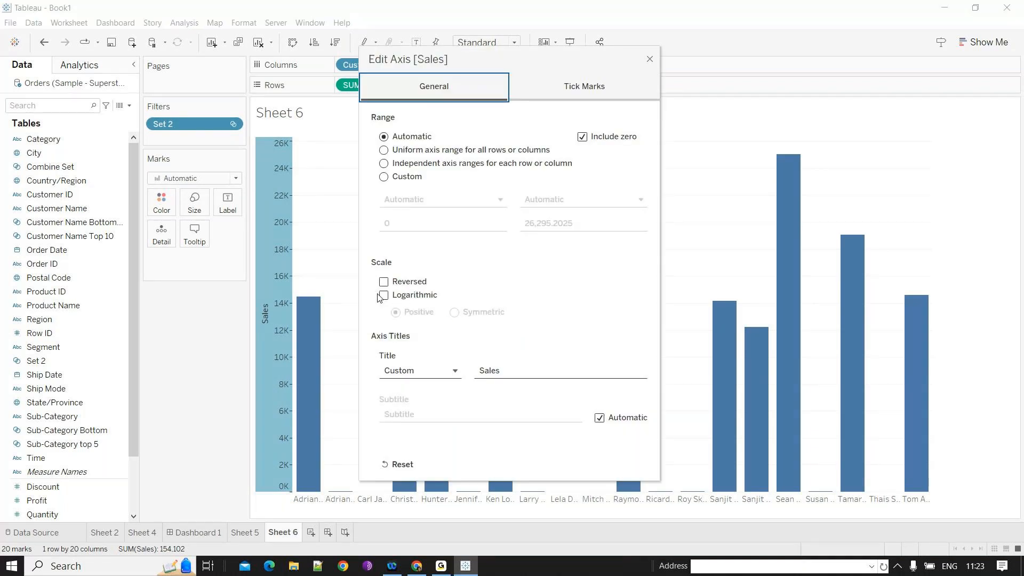
left_click(383, 295)
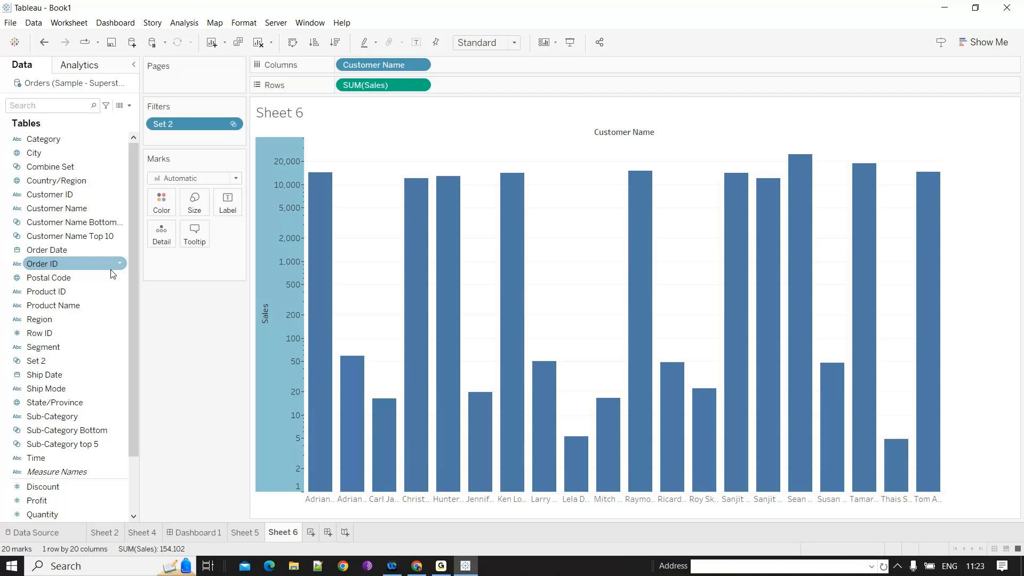
- Colour the bars by Customer Name Top 10 with Out members pink, and fit the chart to Entire View
left_click_drag(80, 236, 168, 214)
left_click(169, 214)
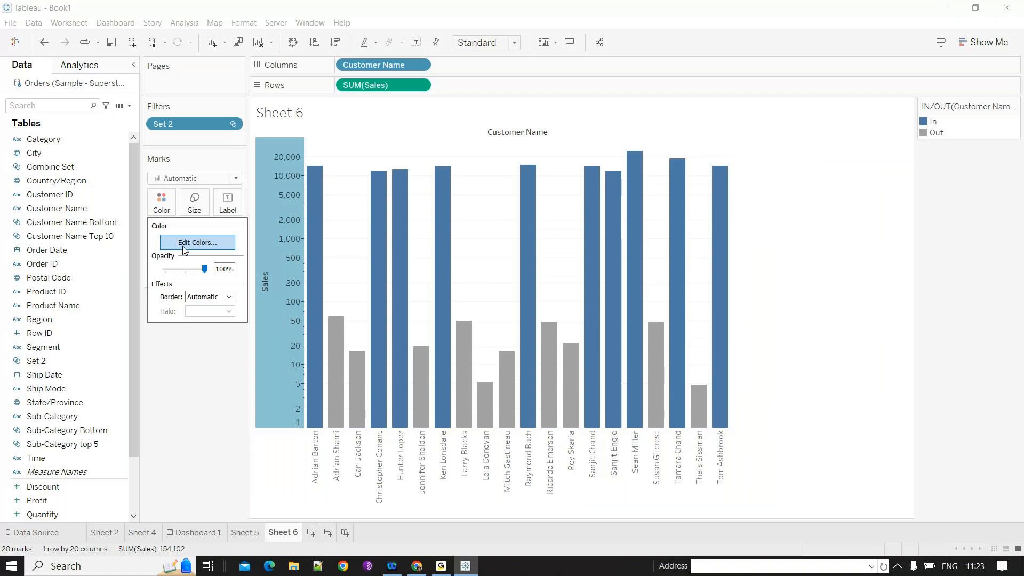
left_click(183, 248)
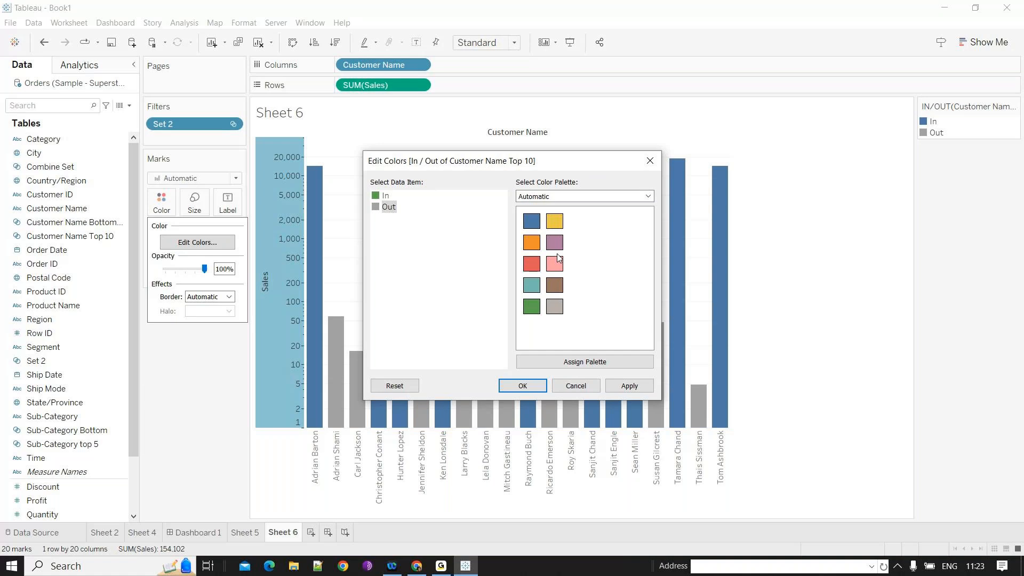
left_click(557, 259)
left_click(523, 386)
left_click(514, 44)
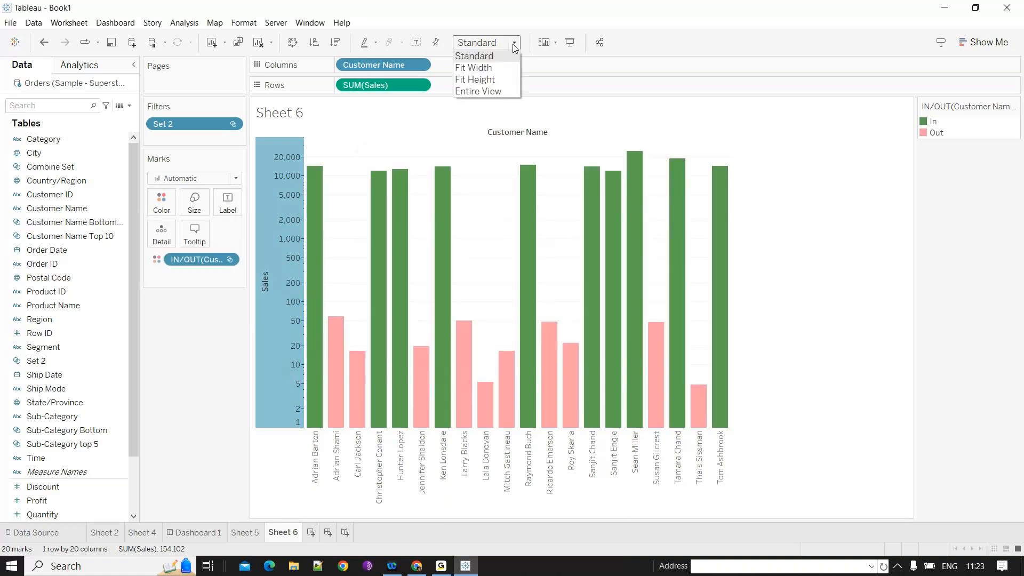
left_click(497, 92)
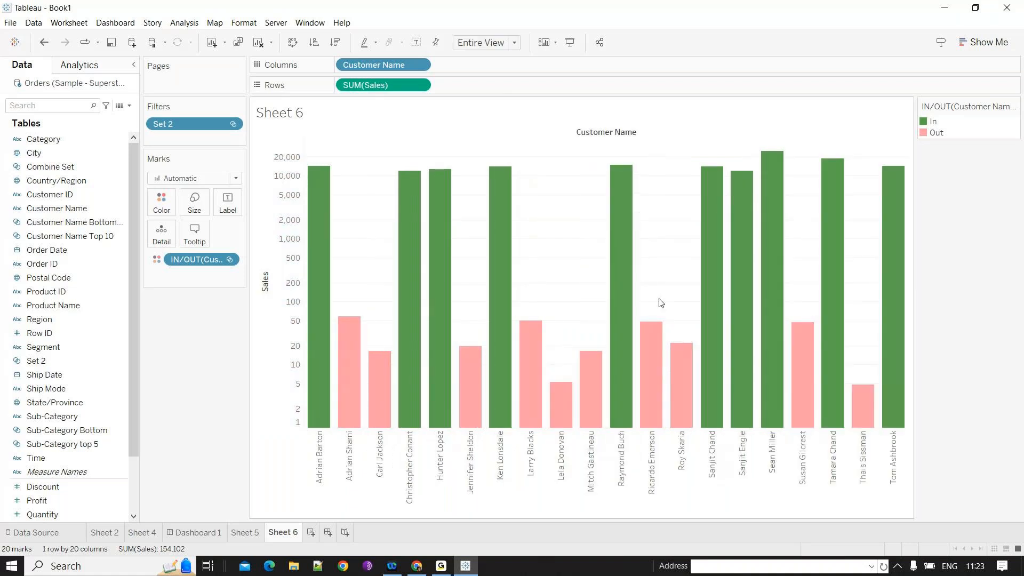
- On a new sheet's Sales versus Profit scatter plot, colour the marks by Set 2 and use filled circle shapes
left_click(312, 534)
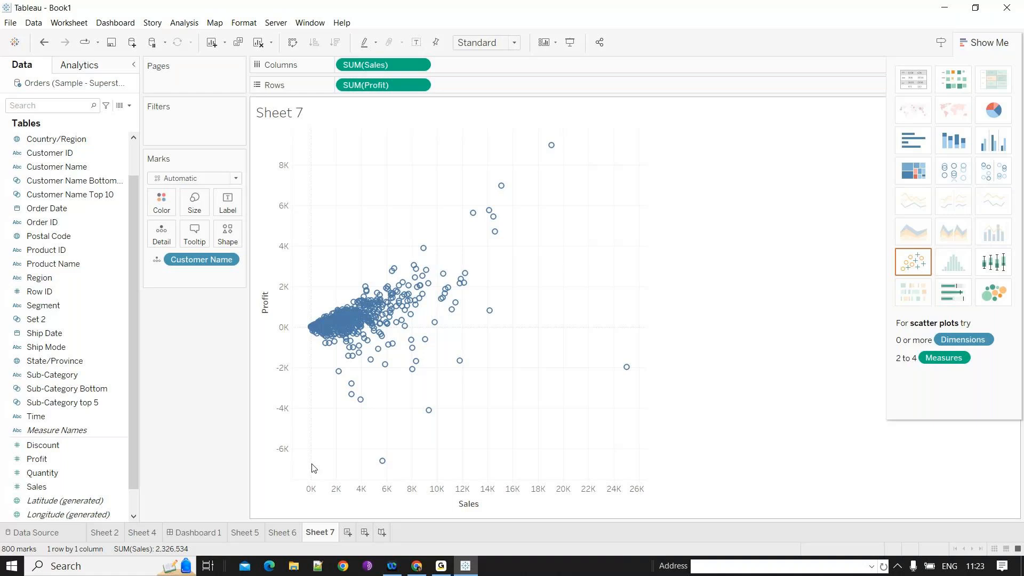
left_click(84, 248)
left_click(84, 194)
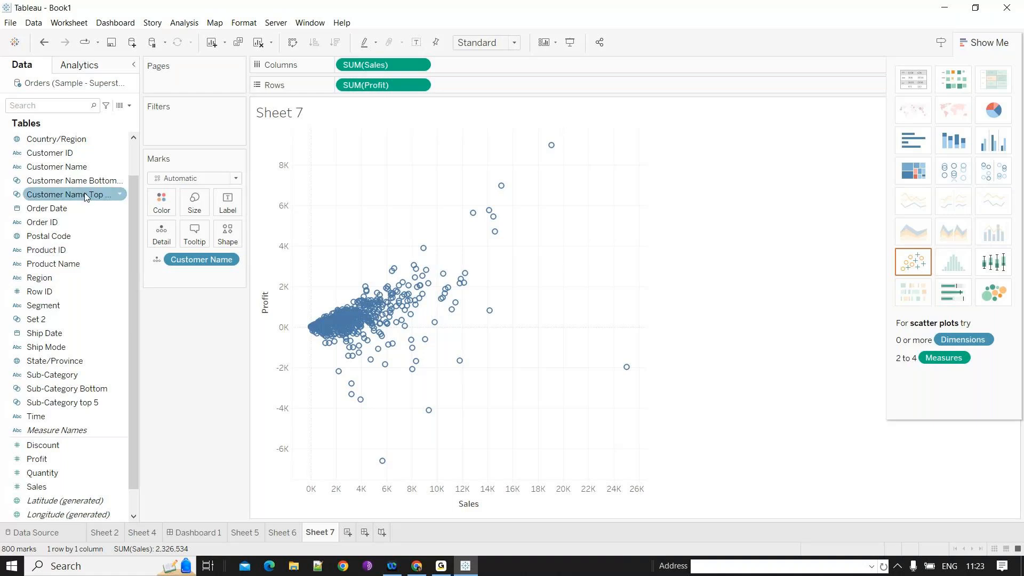
left_click(74, 248)
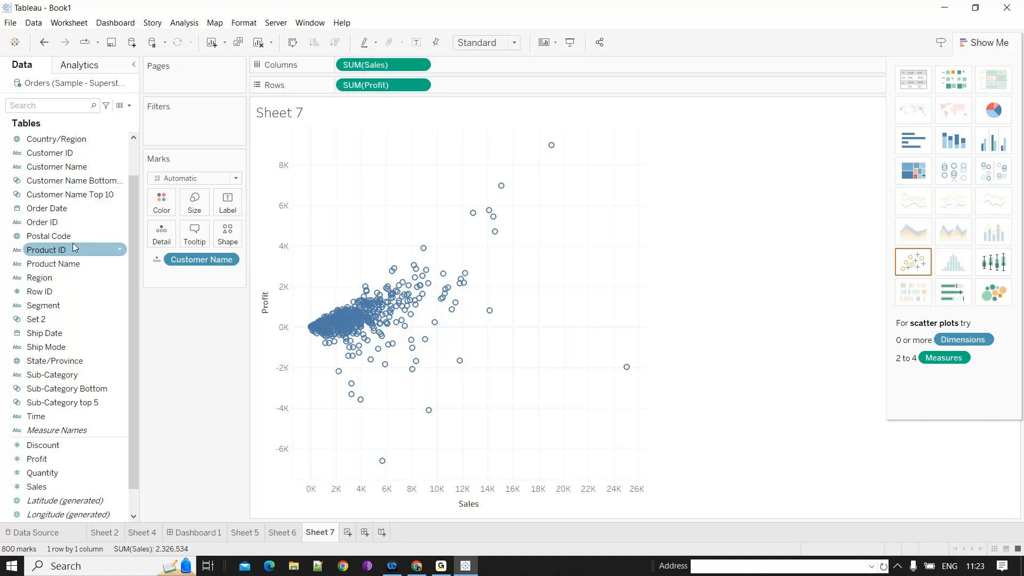
left_click(80, 181)
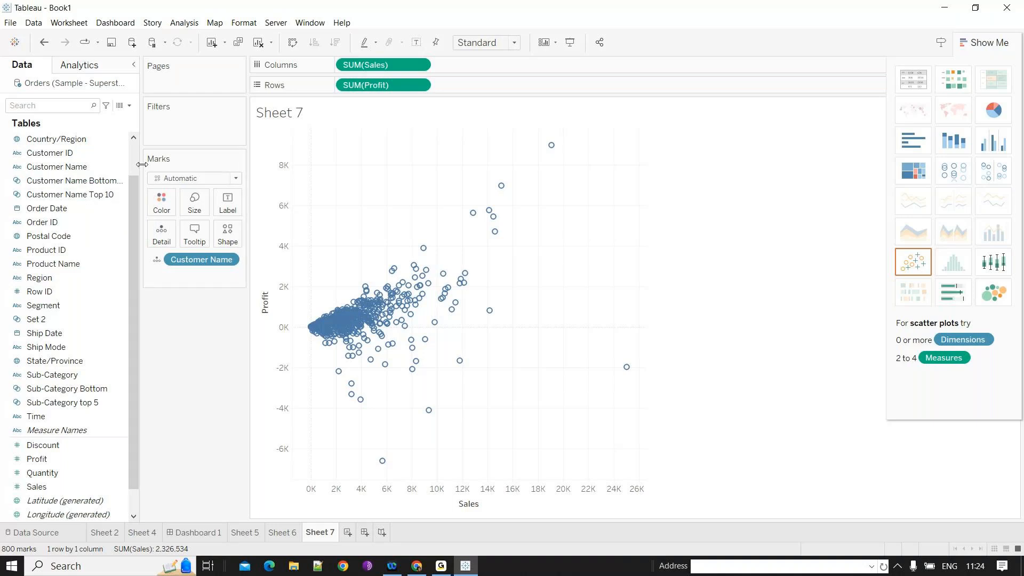
left_click_drag(142, 164, 217, 224)
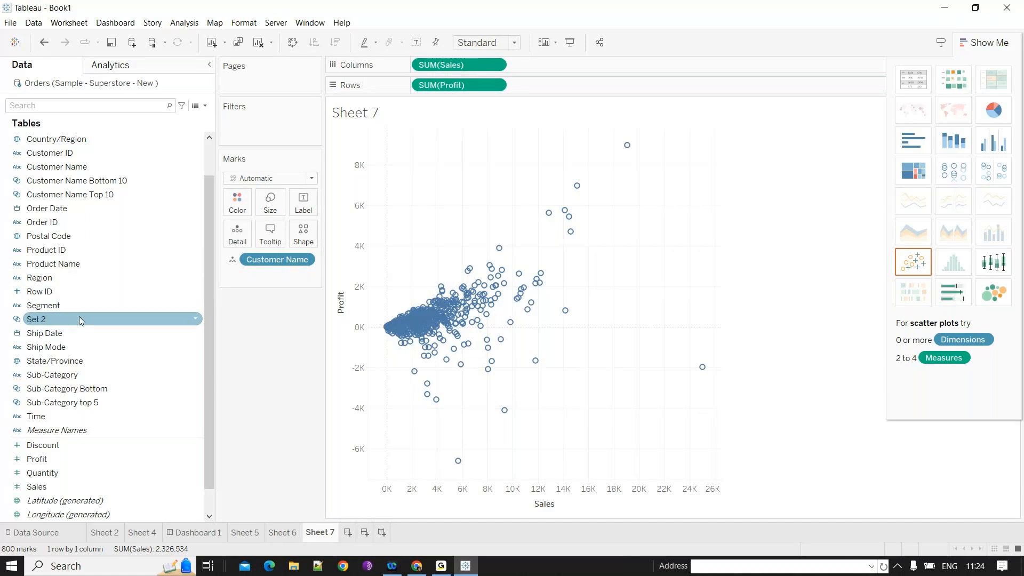
left_click_drag(79, 318, 282, 251)
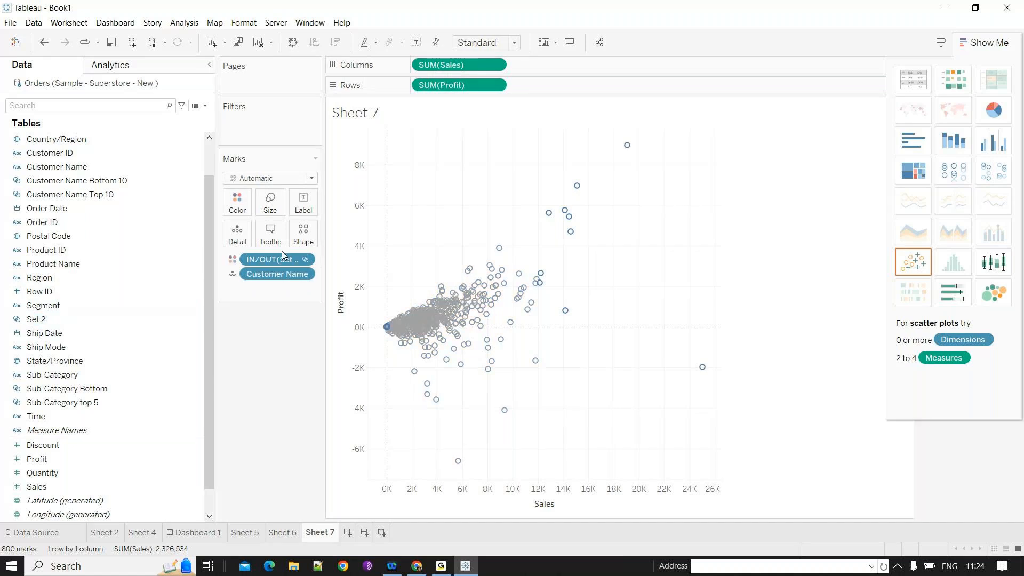
left_click(303, 234)
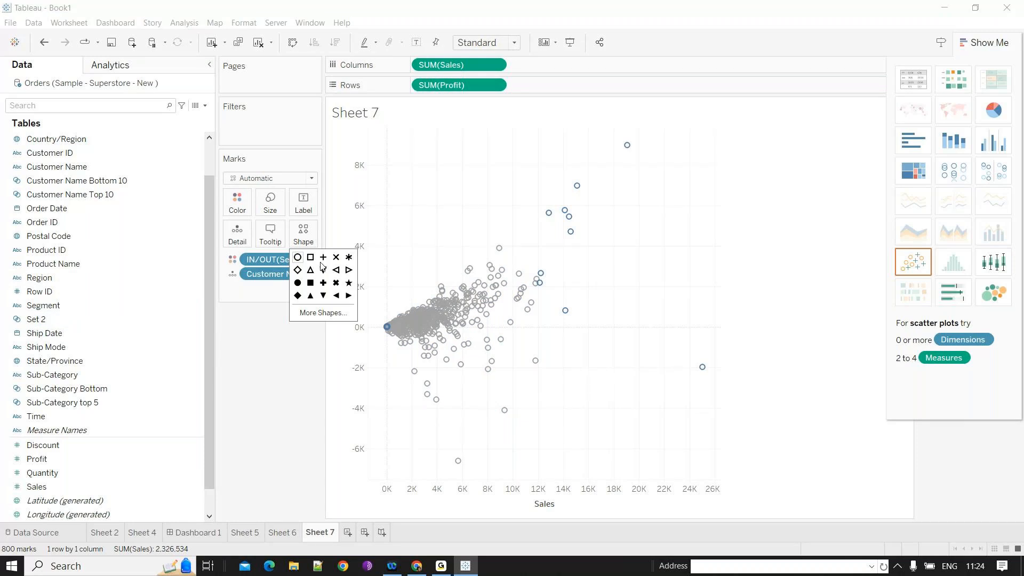
left_click(298, 282)
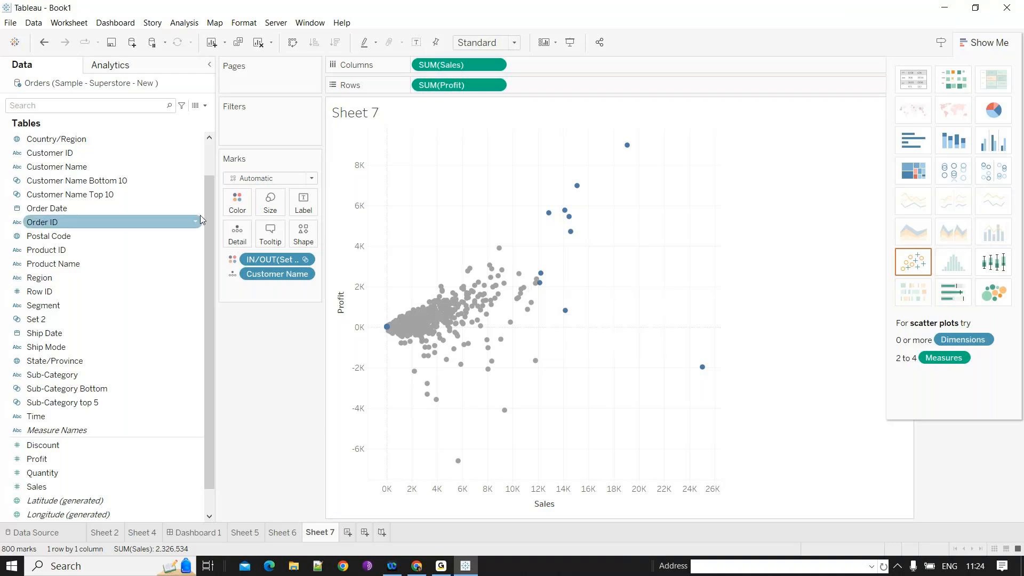
- Edit the Set 2 colours so the Out marks are brown
left_click(95, 165)
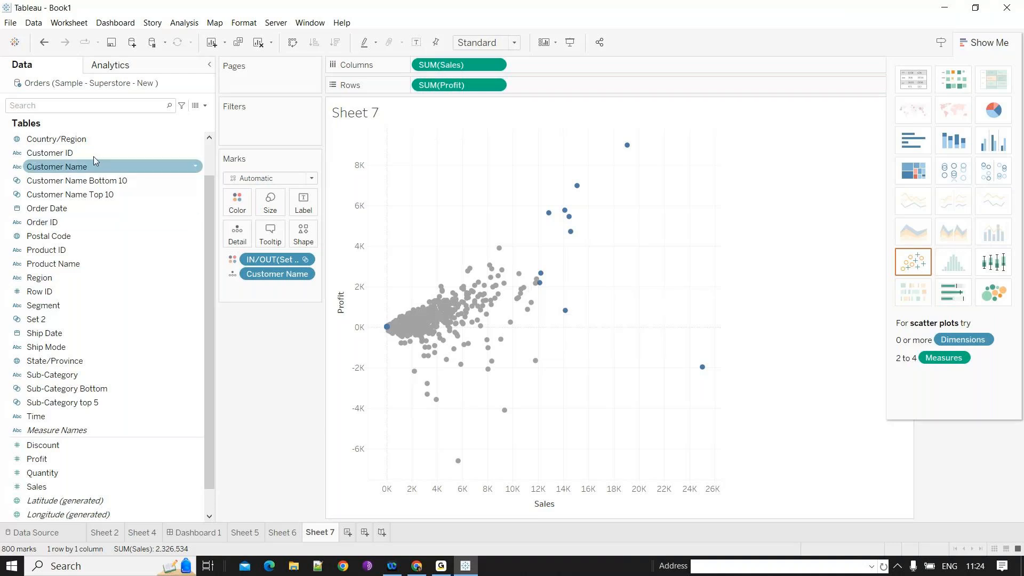
left_click_drag(94, 161, 241, 208)
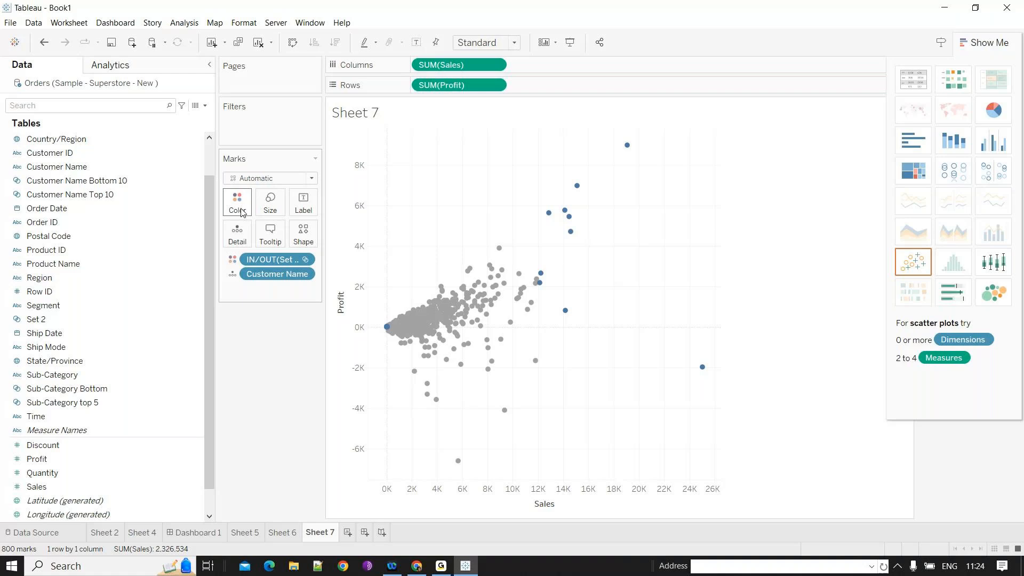
left_click(240, 202)
left_click(272, 242)
left_click(388, 210)
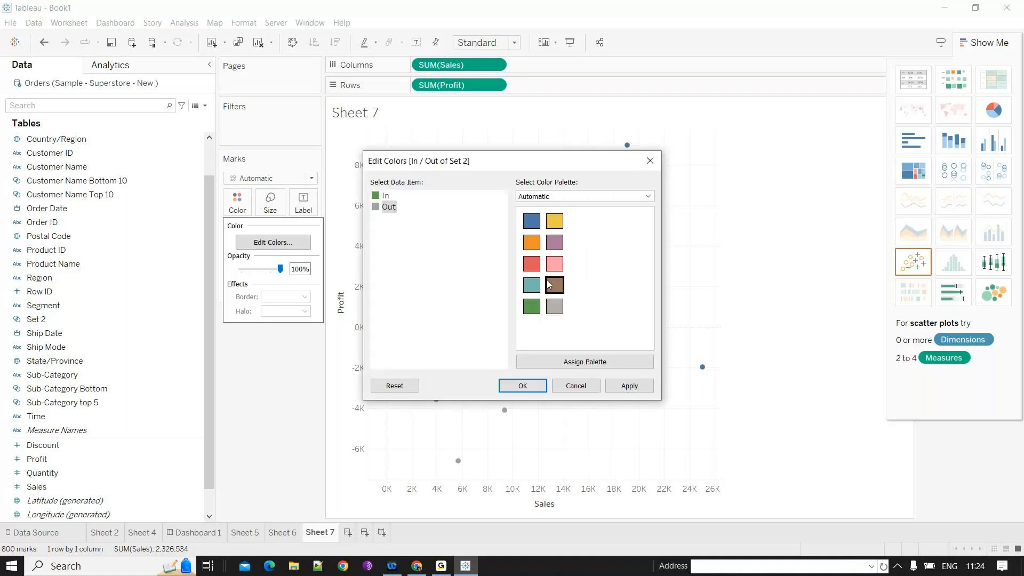
left_click(555, 285)
key("Return")
- Enlarge the scatter plot marks and turn on mark labels
left_click(270, 204)
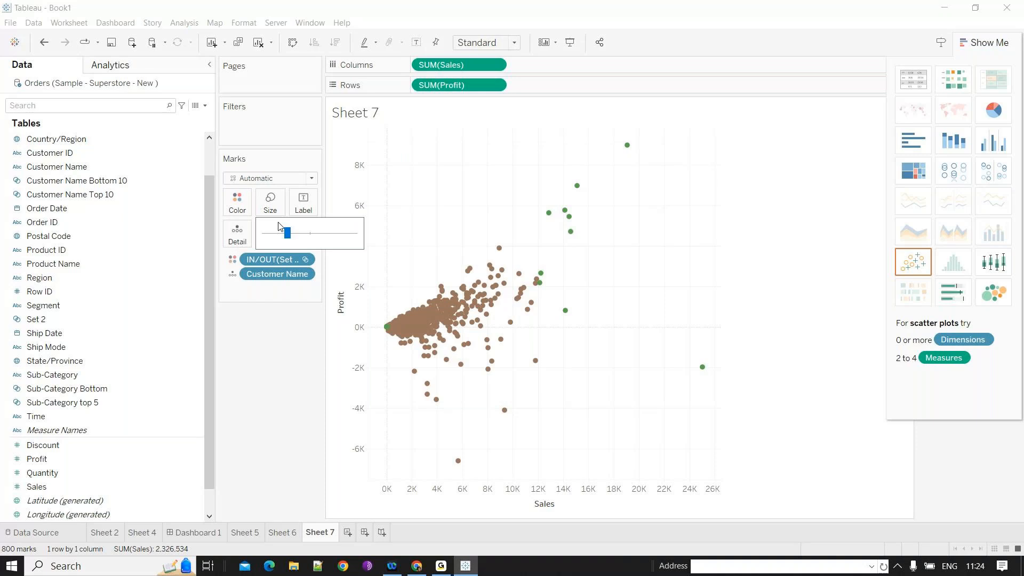
left_click_drag(277, 226, 292, 264)
left_click(486, 348)
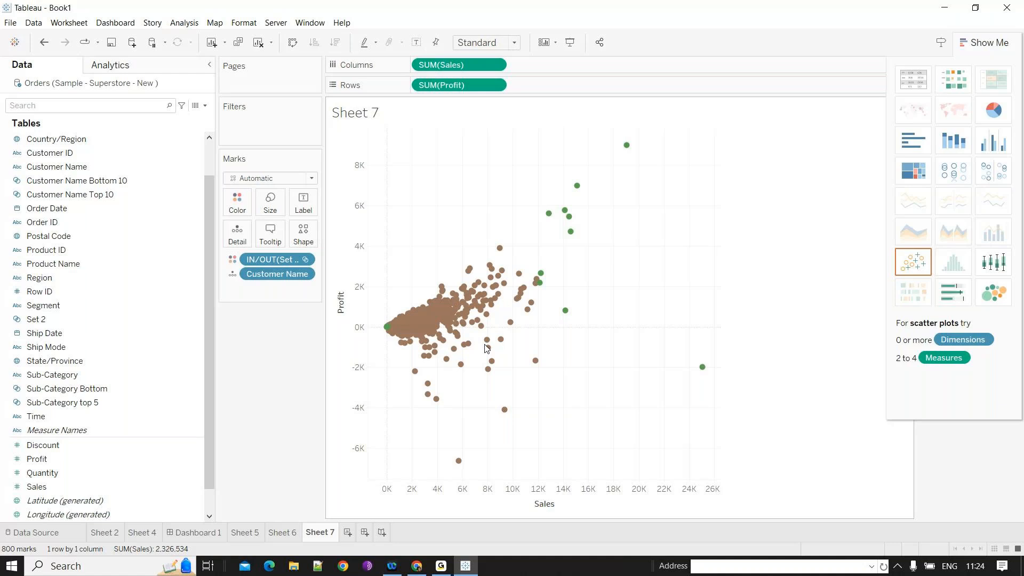
mouse_move(576, 221)
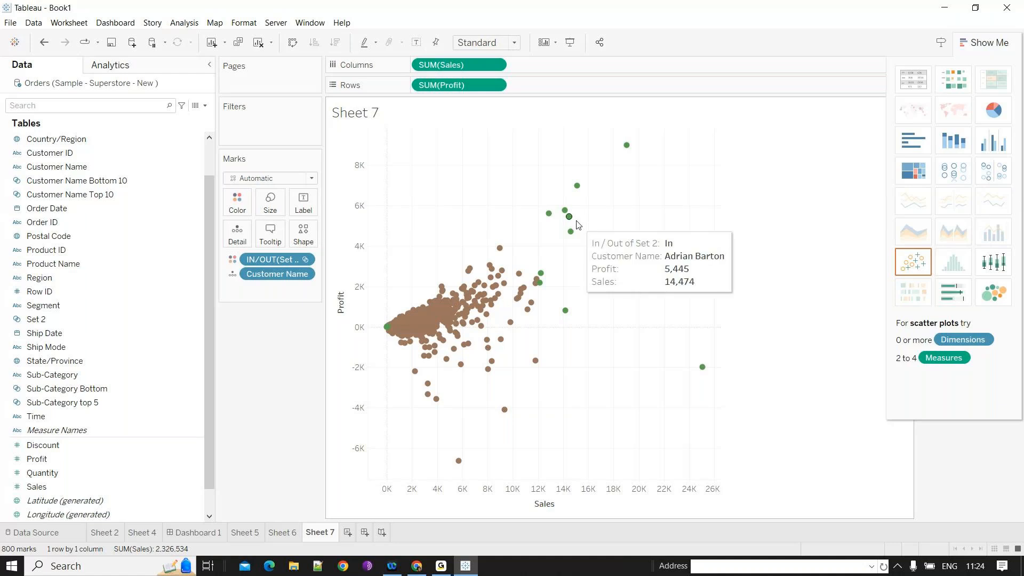
mouse_move(400, 323)
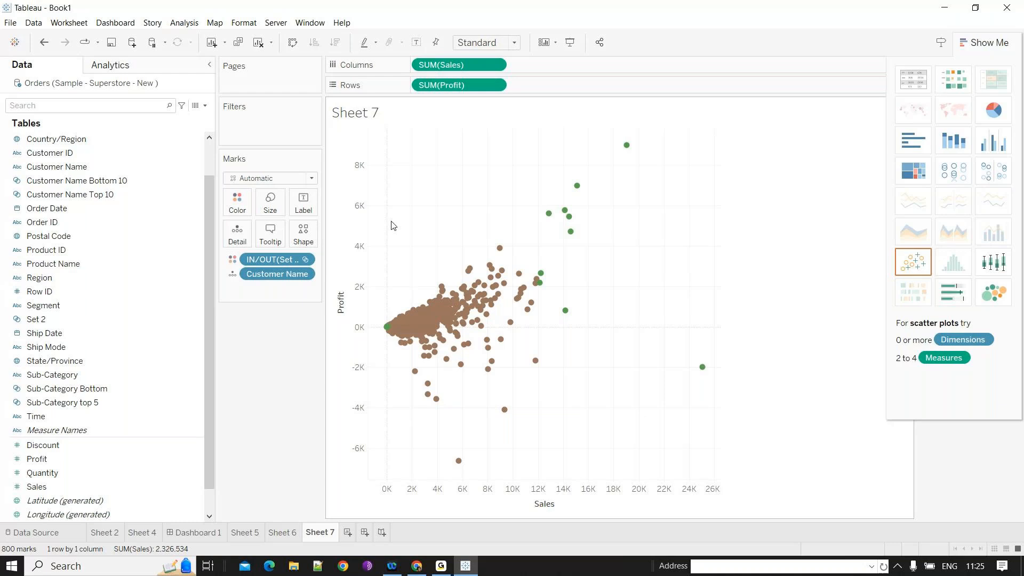
left_click(417, 42)
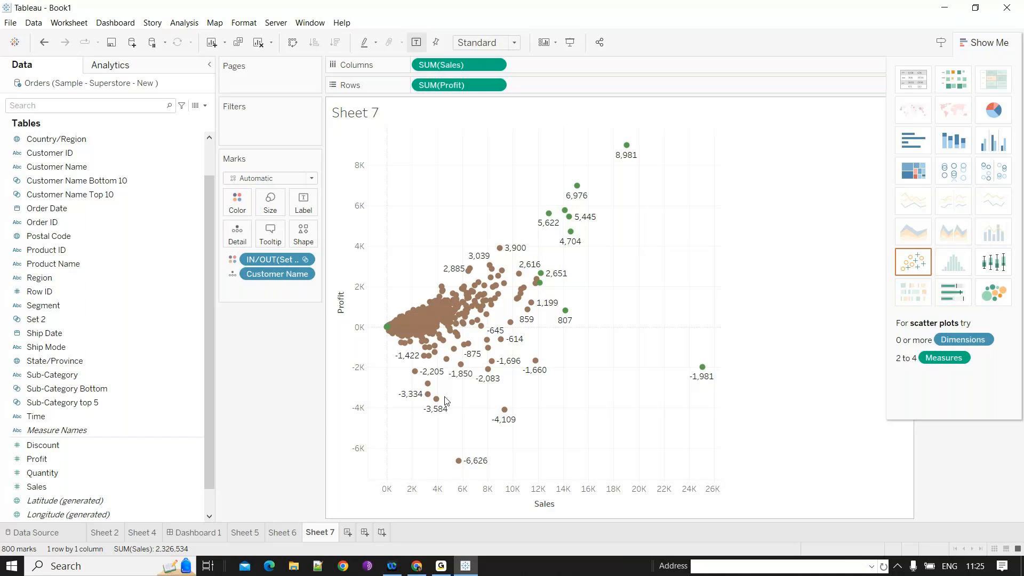
mouse_move(460, 464)
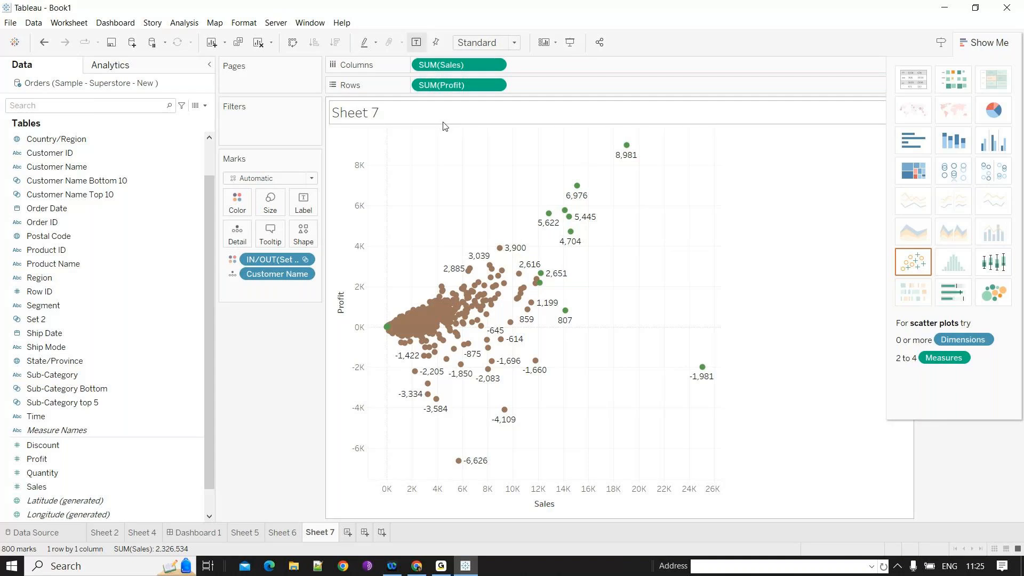
- Convert the chart to packed bubbles of customers sized by Sales, removing SUM(Profit)
left_click(993, 293)
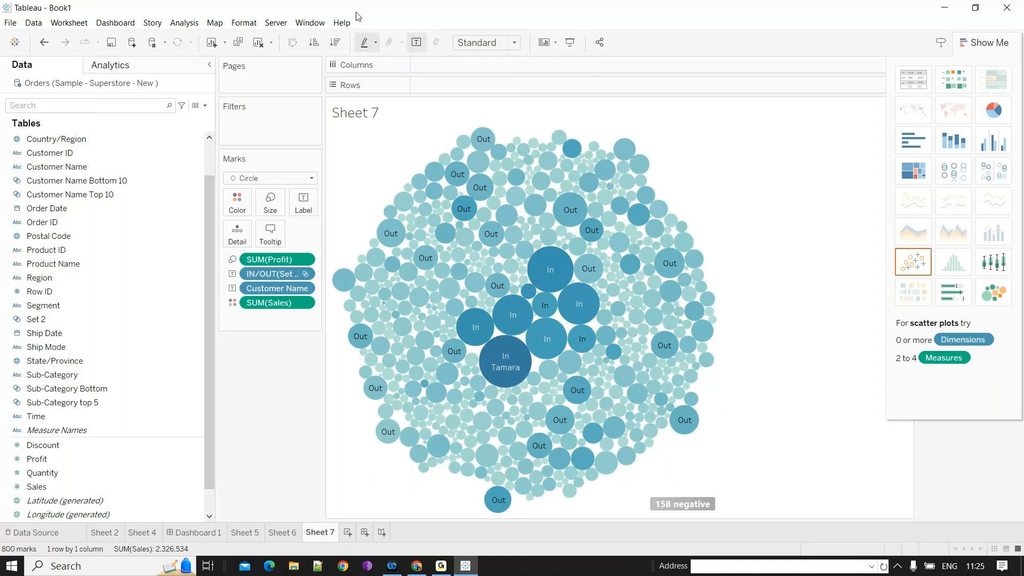
left_click_drag(277, 260, 142, 229)
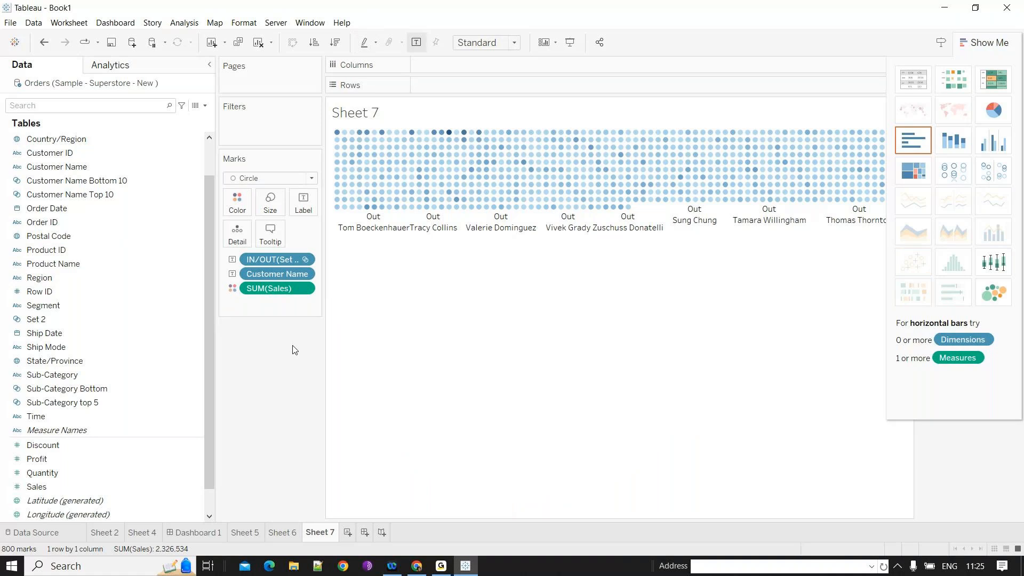
left_click(991, 291)
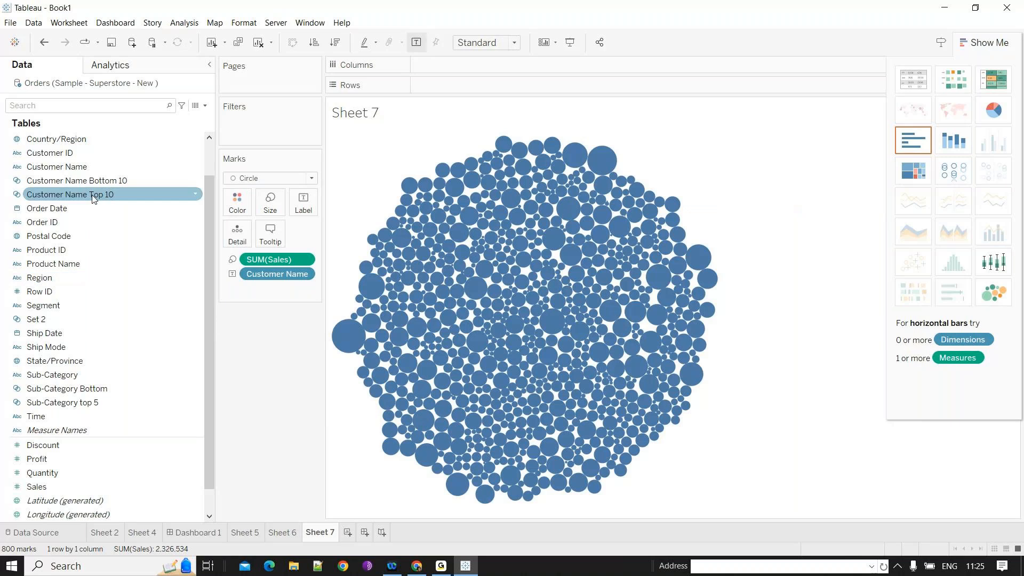
left_click_drag(94, 198, 481, 313)
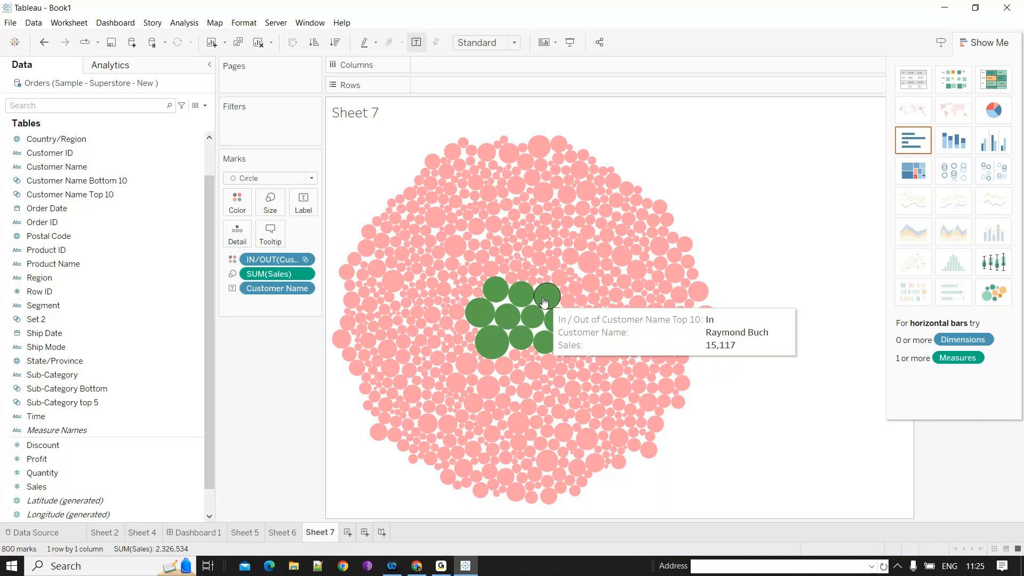
left_click_drag(272, 259, 146, 251)
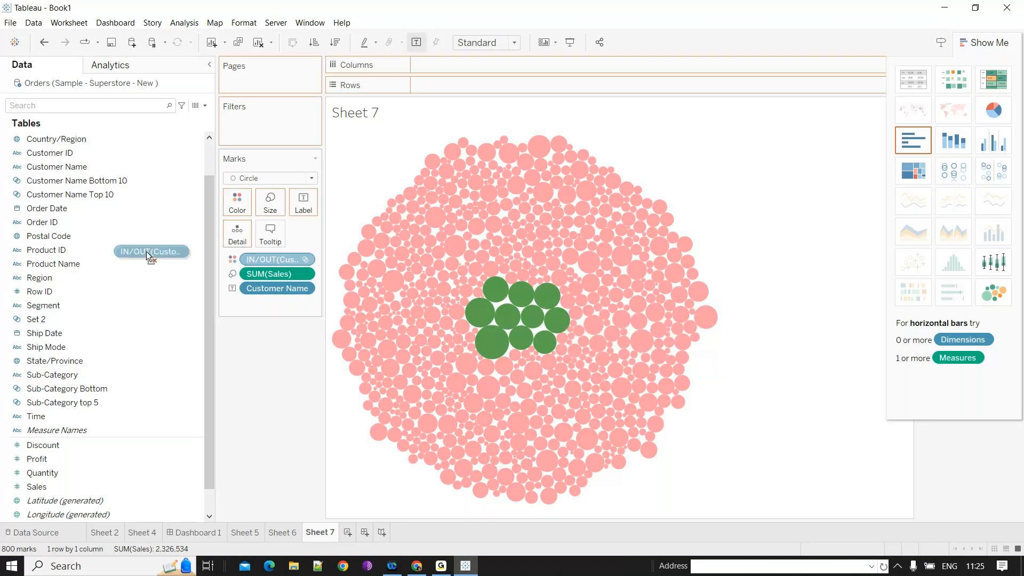
left_click_drag(146, 252, 146, 251)
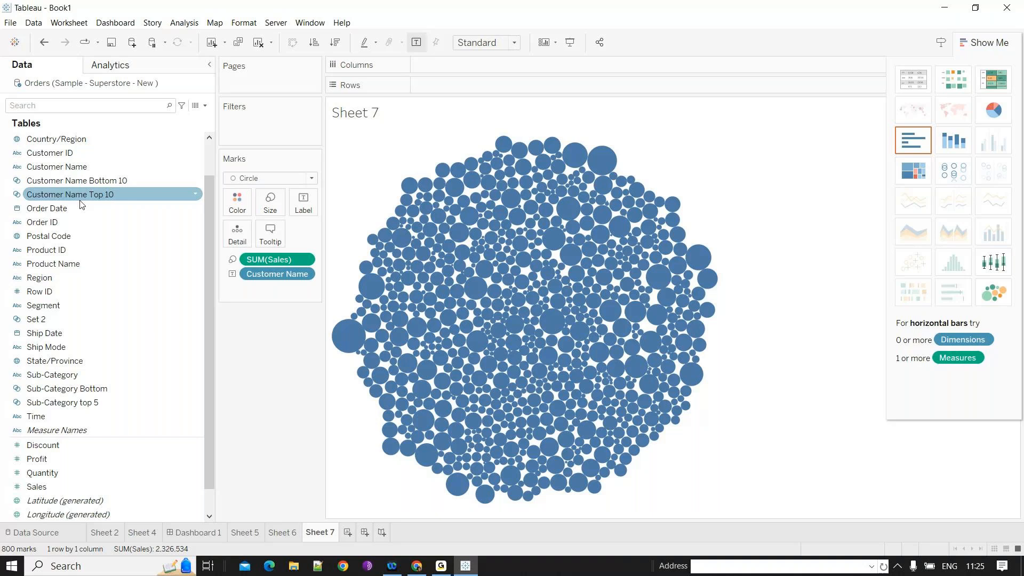
- Colour the bubbles by Customer Name Top 10 and set the Out members to grey
left_click_drag(80, 197, 237, 205)
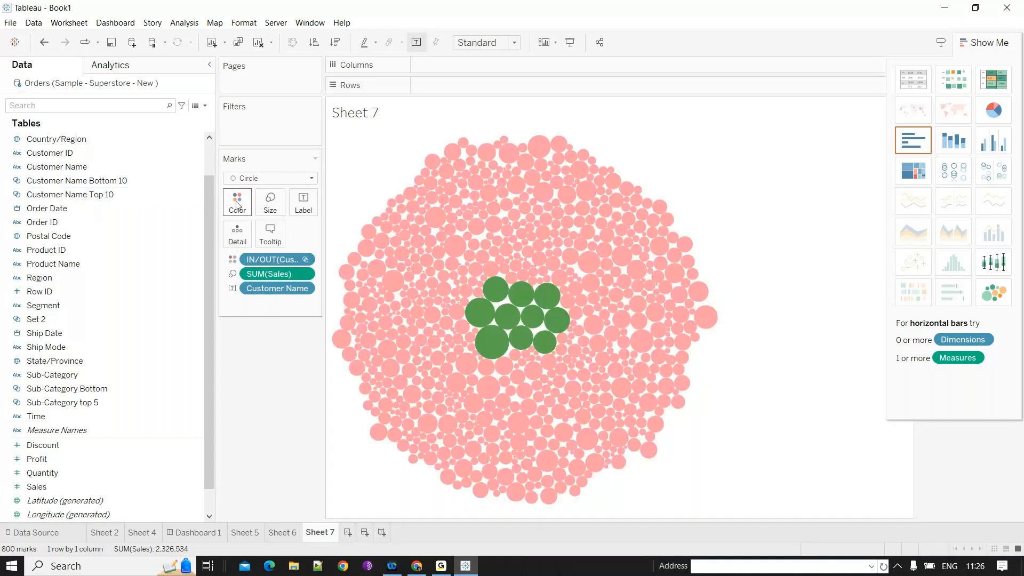
left_click(237, 204)
left_click(272, 242)
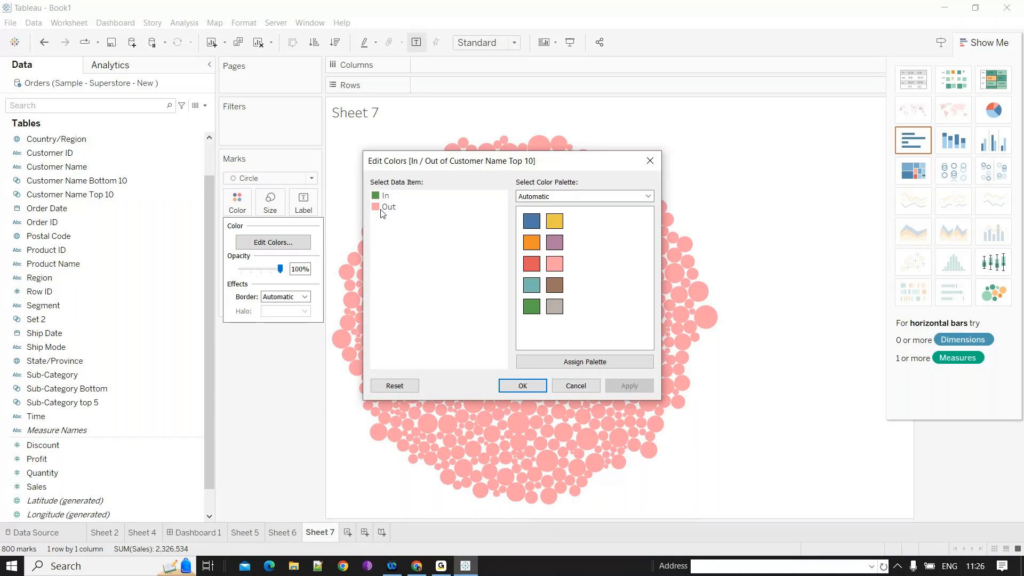
left_click(538, 385)
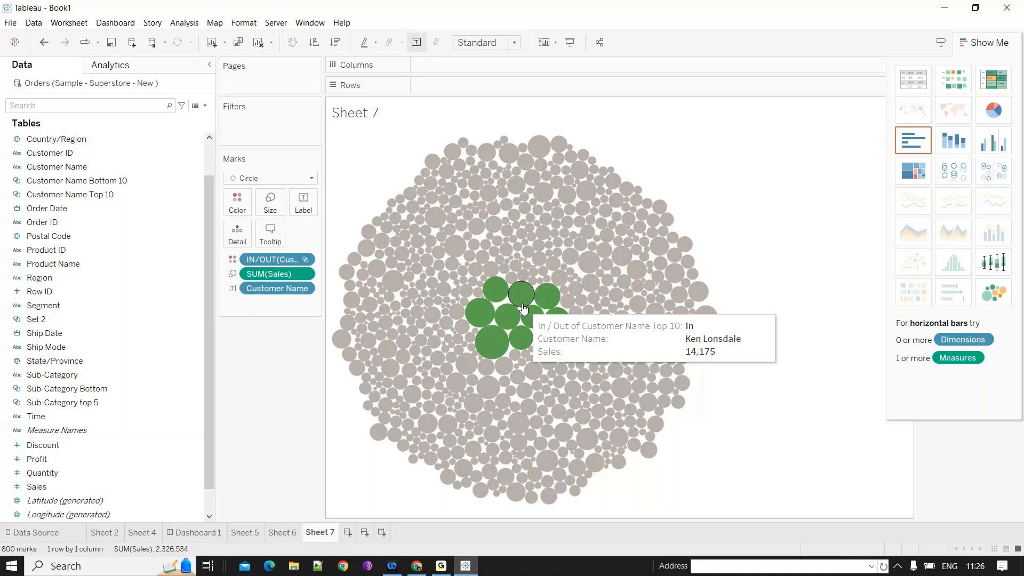
left_click(24, 154)
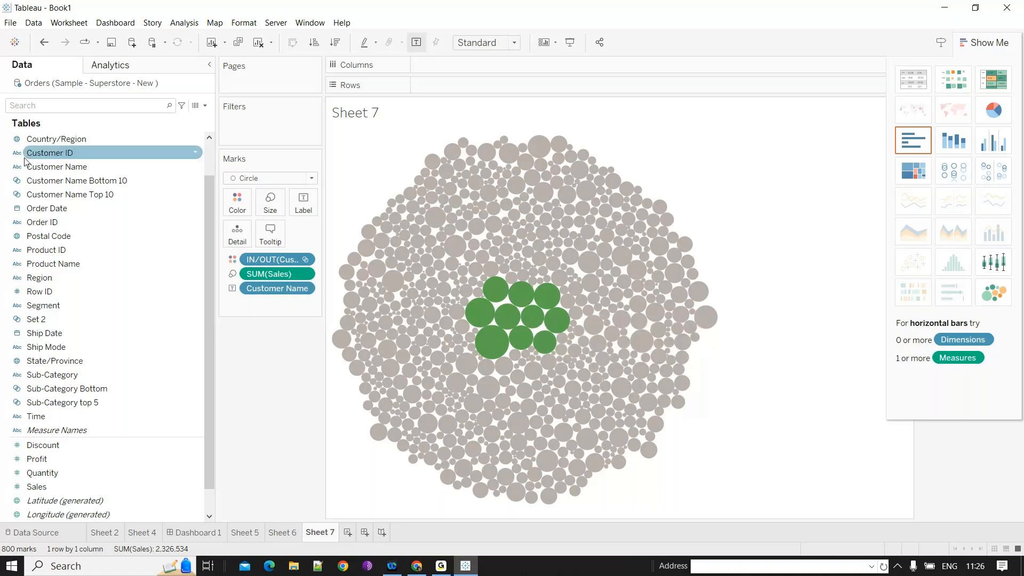
left_click(96, 474)
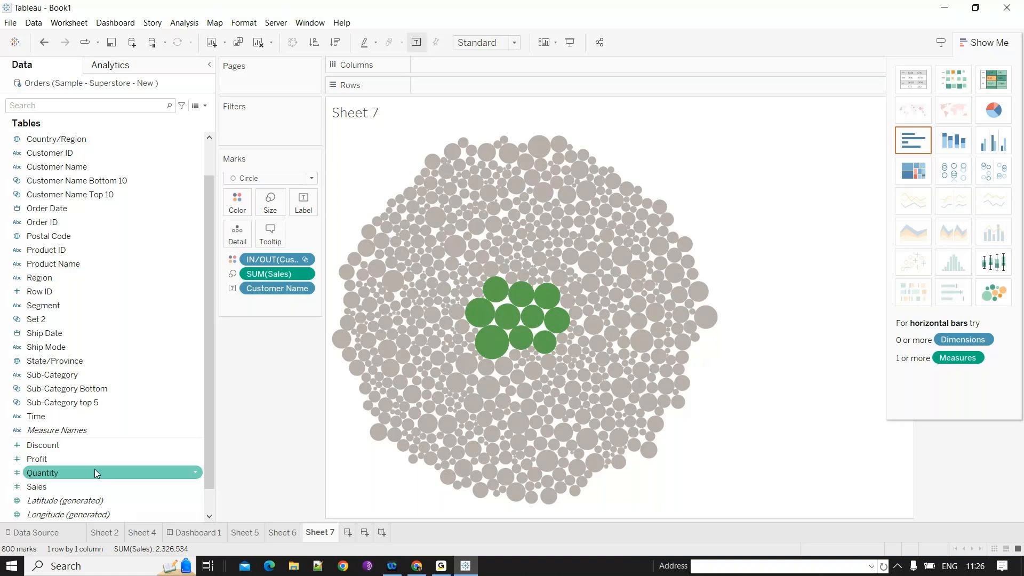
- Undo the last change to the bubble chart and inspect the bubbles' tooltips
scroll(104, 426, "up", 1)
left_click(110, 374)
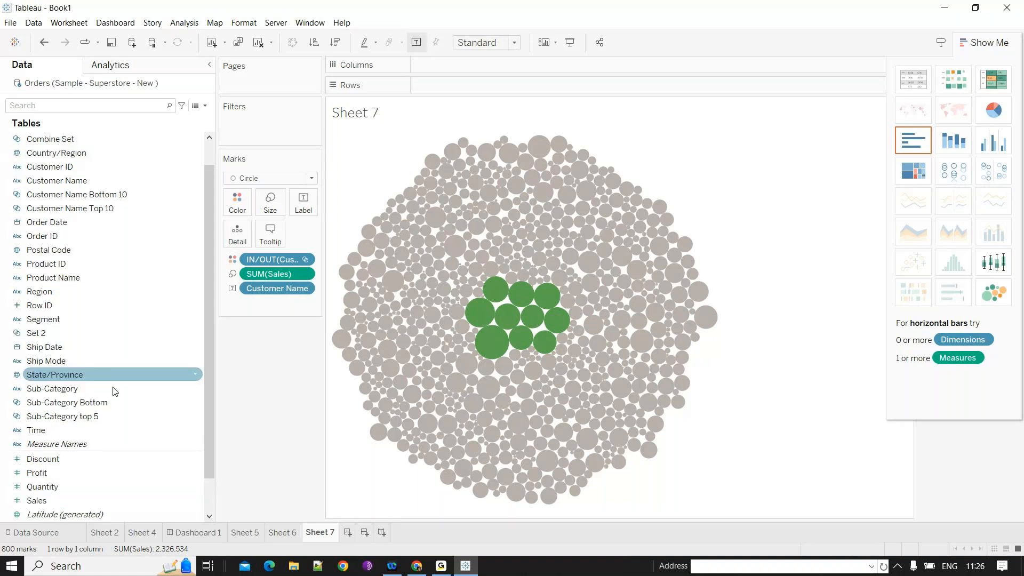
left_click(101, 405)
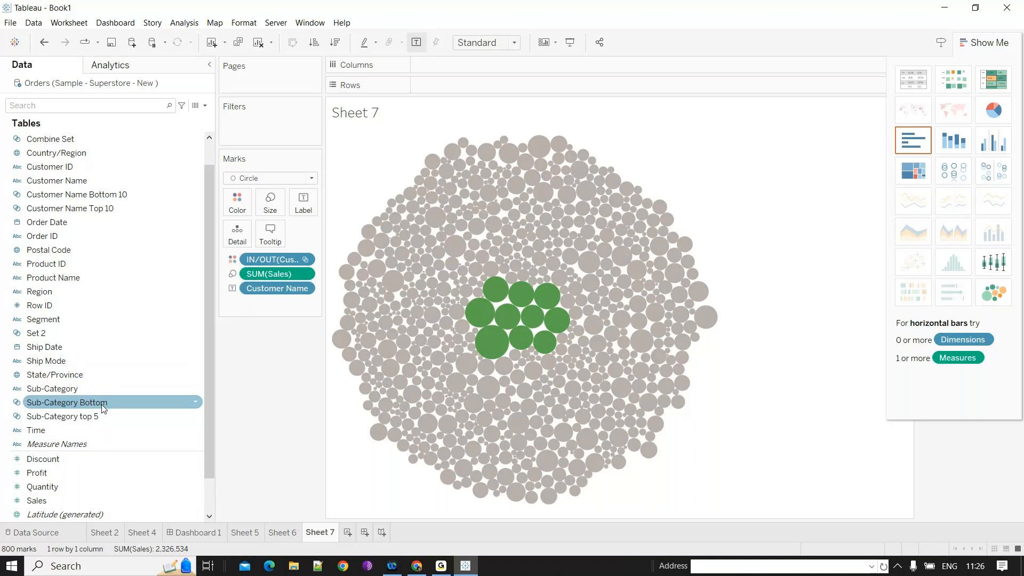
key("ctrl+z")
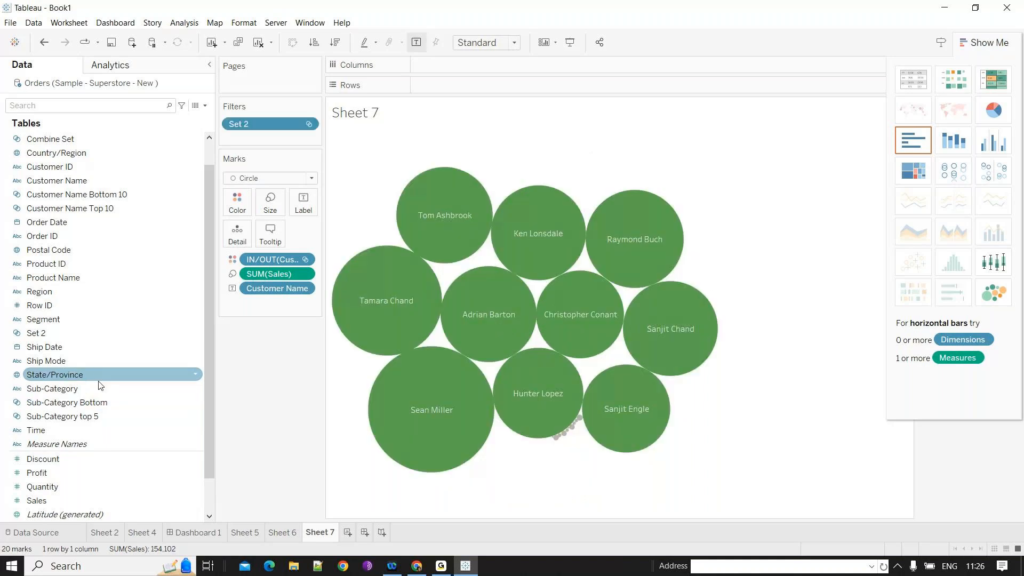
left_click(100, 349)
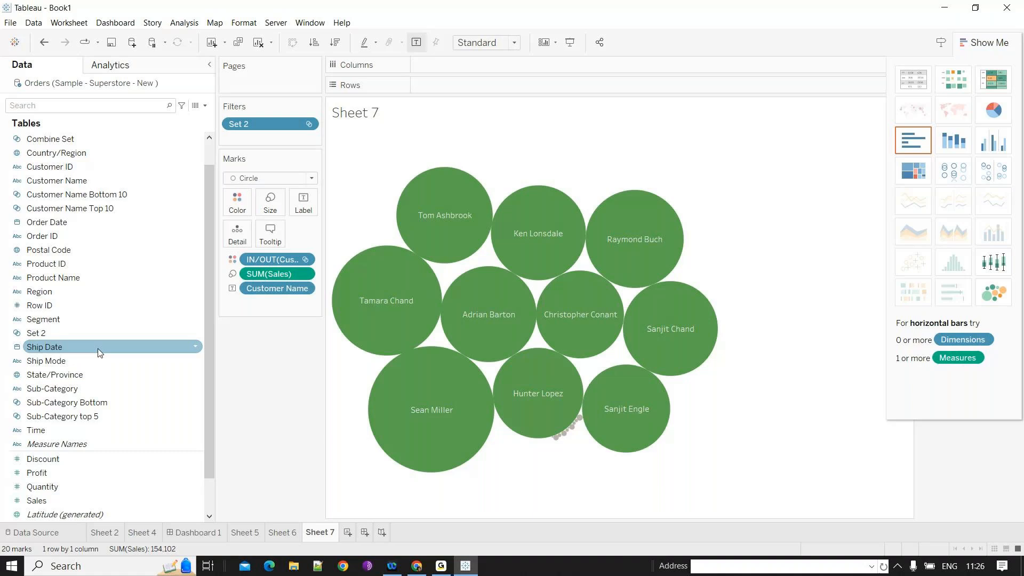
mouse_move(566, 438)
mouse_move(580, 421)
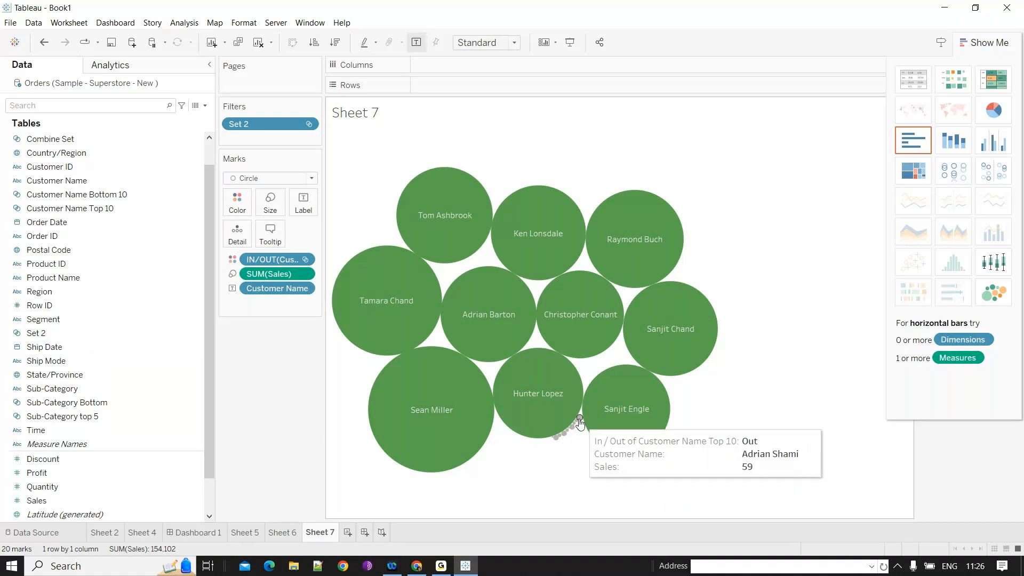
left_click(236, 201)
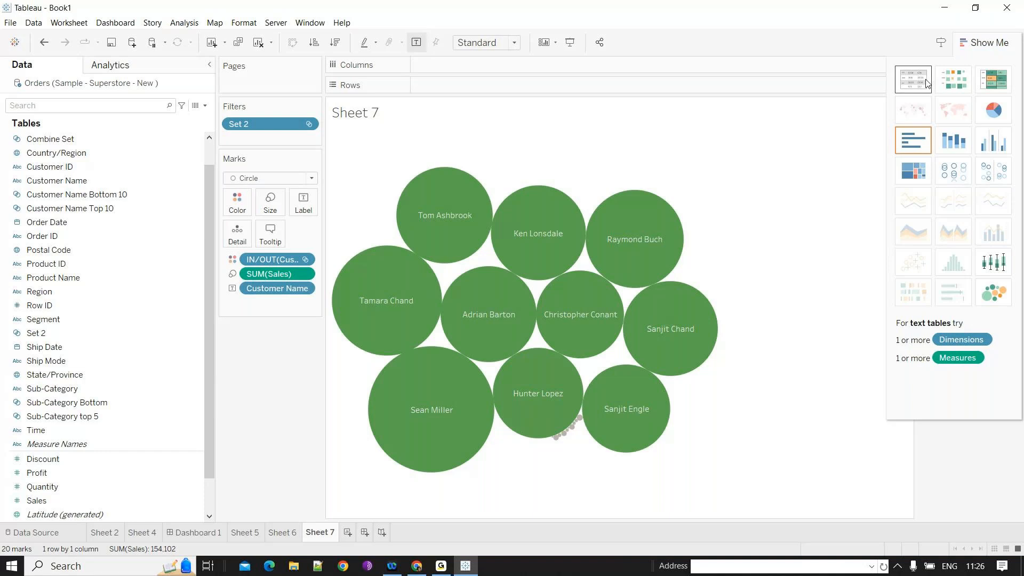
mouse_move(662, 385)
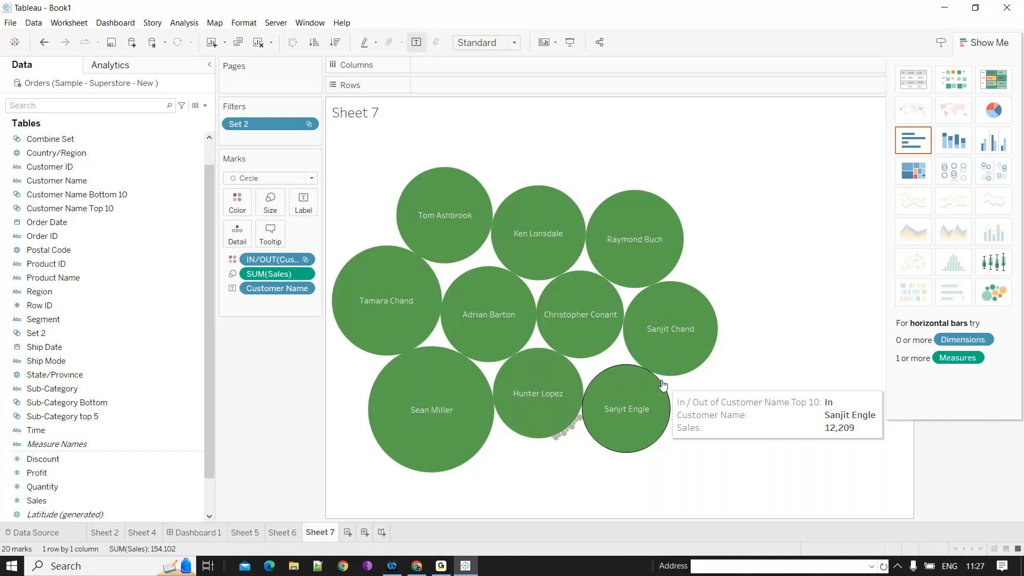
- Open a new blank worksheet and hide the Show Me panel
left_click(347, 533)
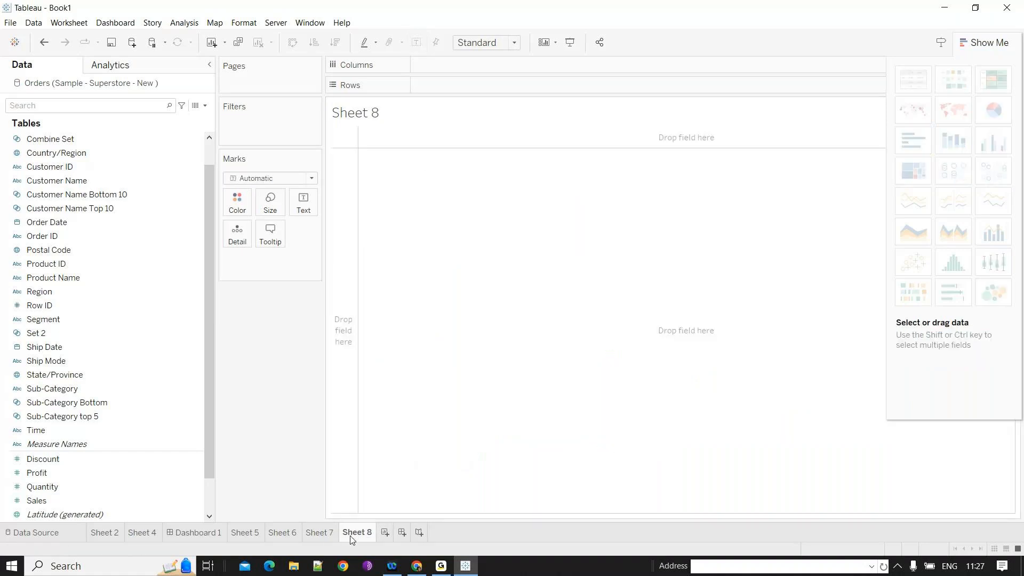
left_click(989, 44)
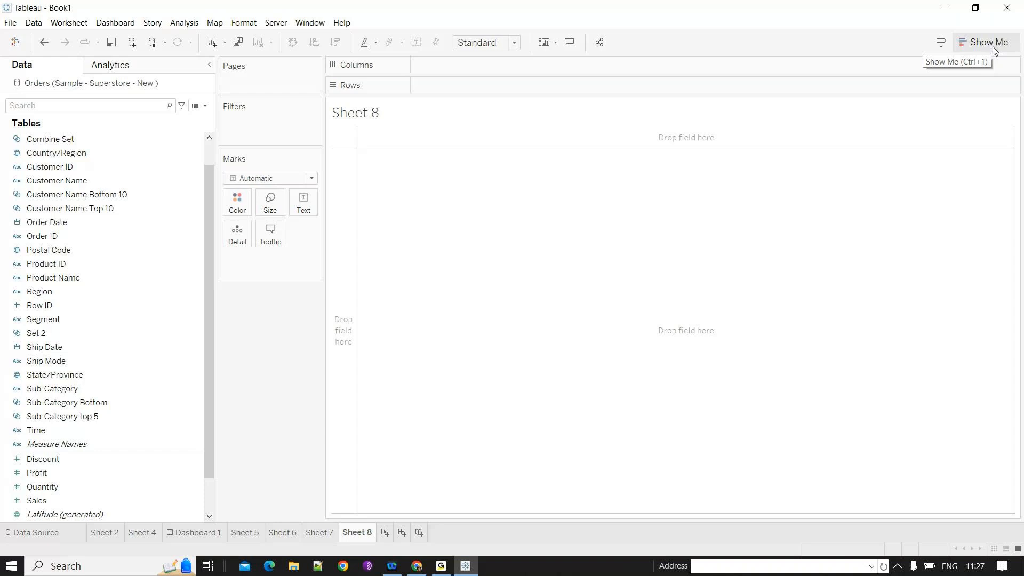
left_click(90, 167)
left_click(113, 392)
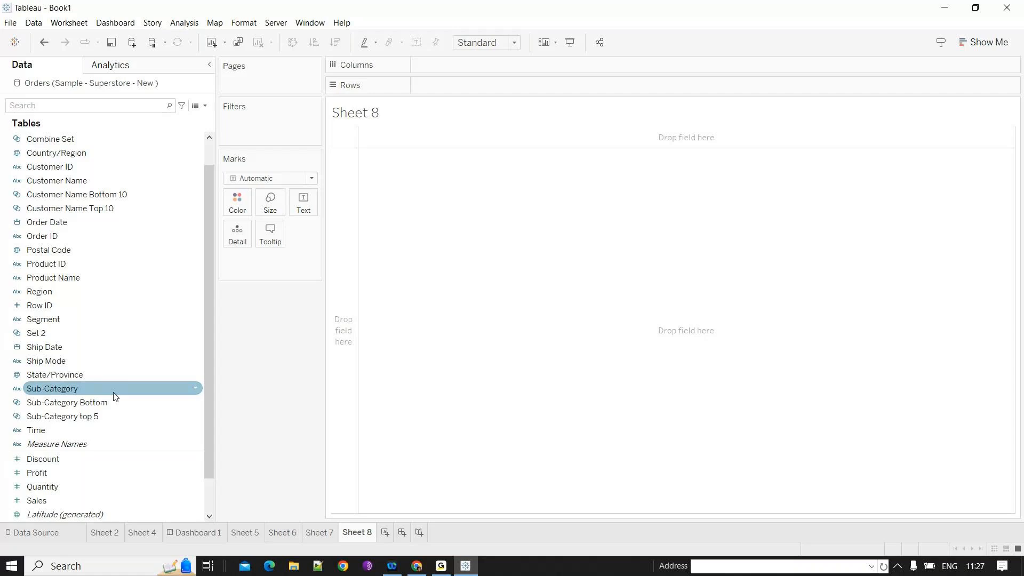
- Launch a new Tableau 2023.3 window and dismiss the File Recovery dialog
key("super+d")
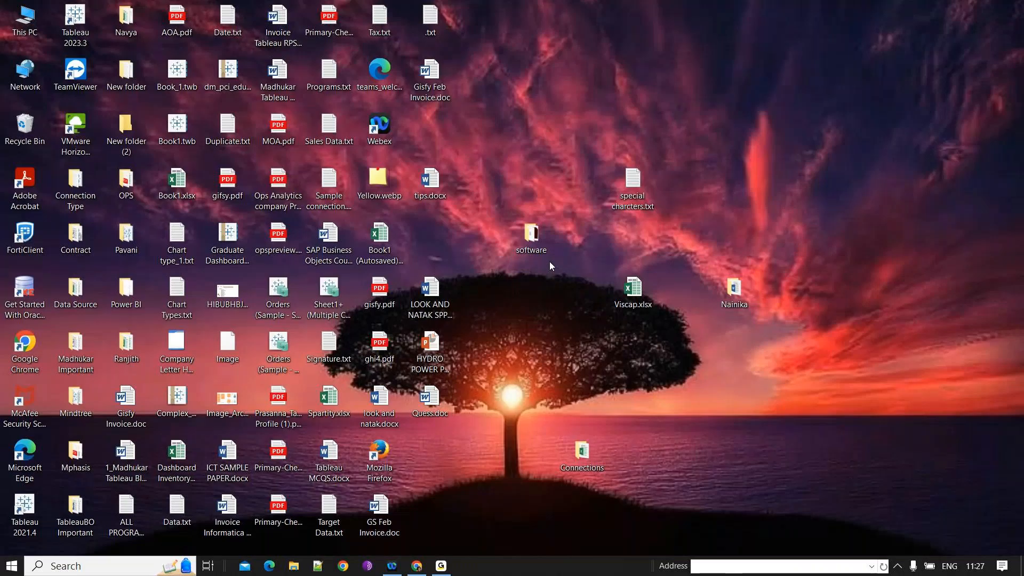
left_click(140, 567)
type("ta")
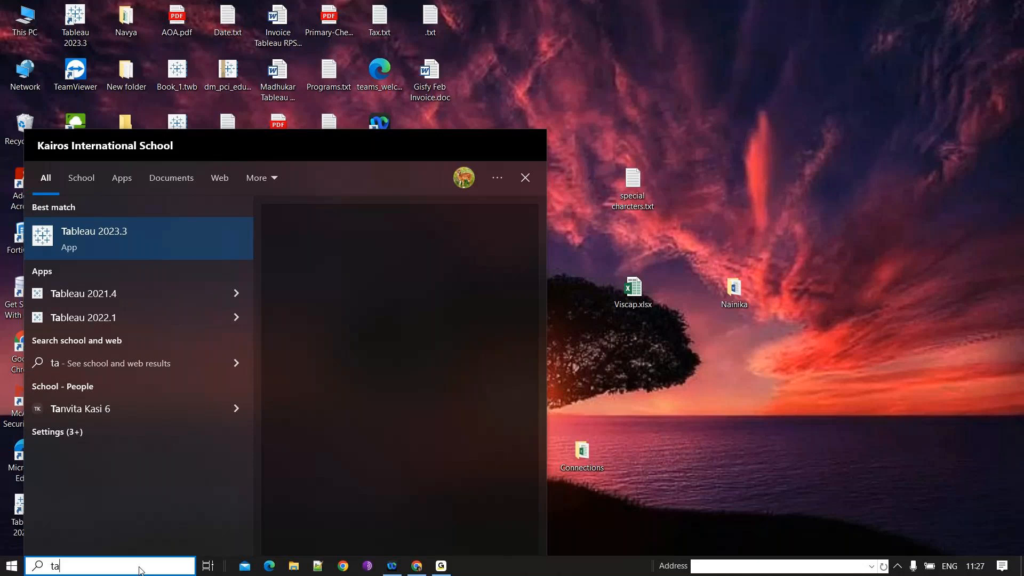
key("Escape")
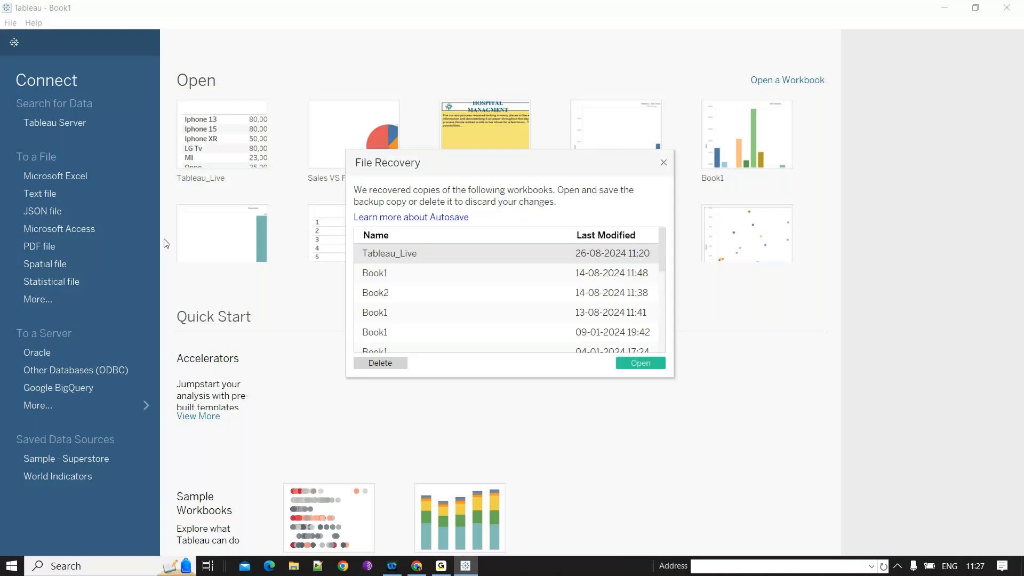
left_click(664, 164)
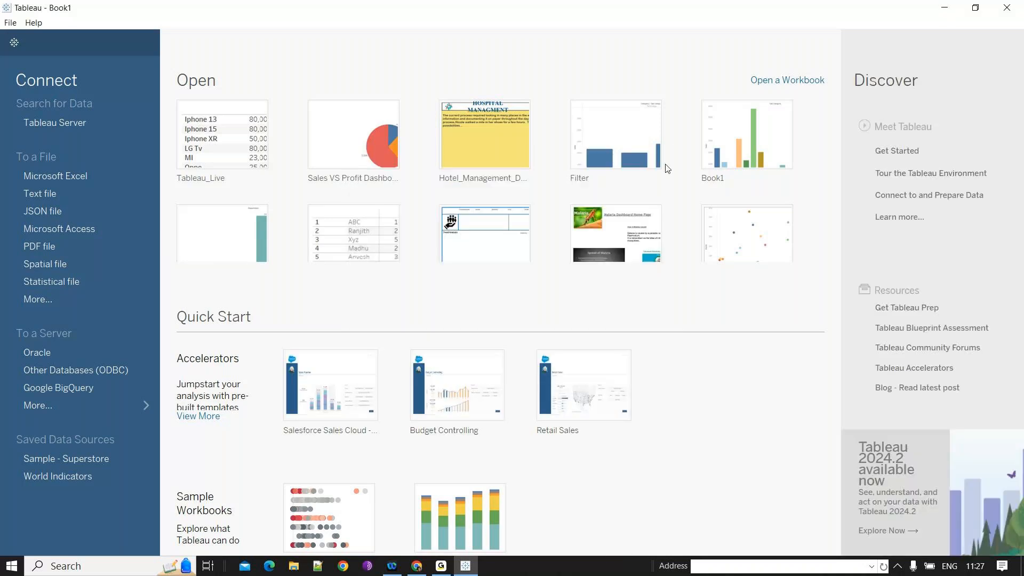
- Connect to the Excel file Sample - Superstore - New.xls
left_click(56, 176)
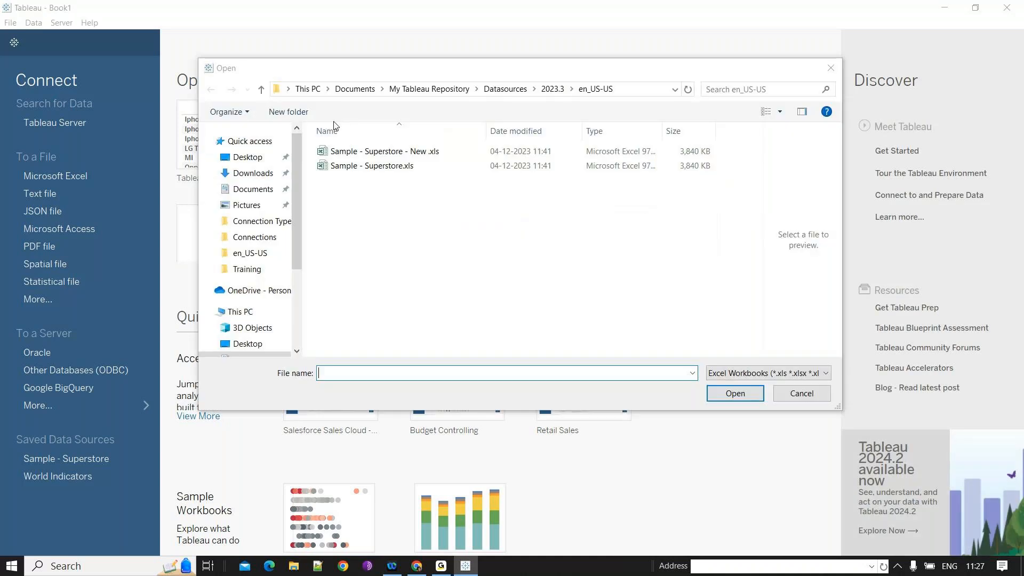
left_click(540, 153)
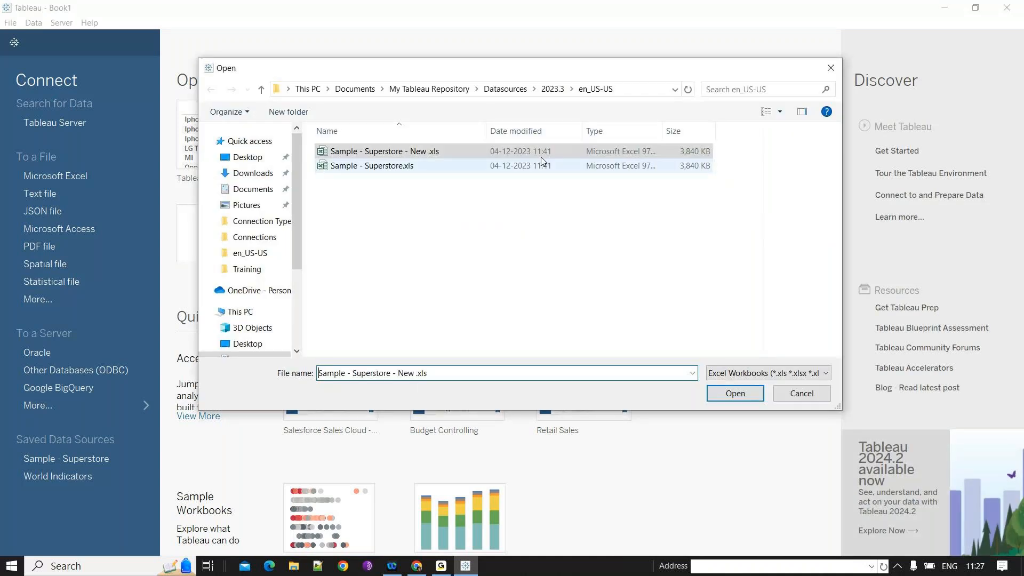
double_click(541, 156)
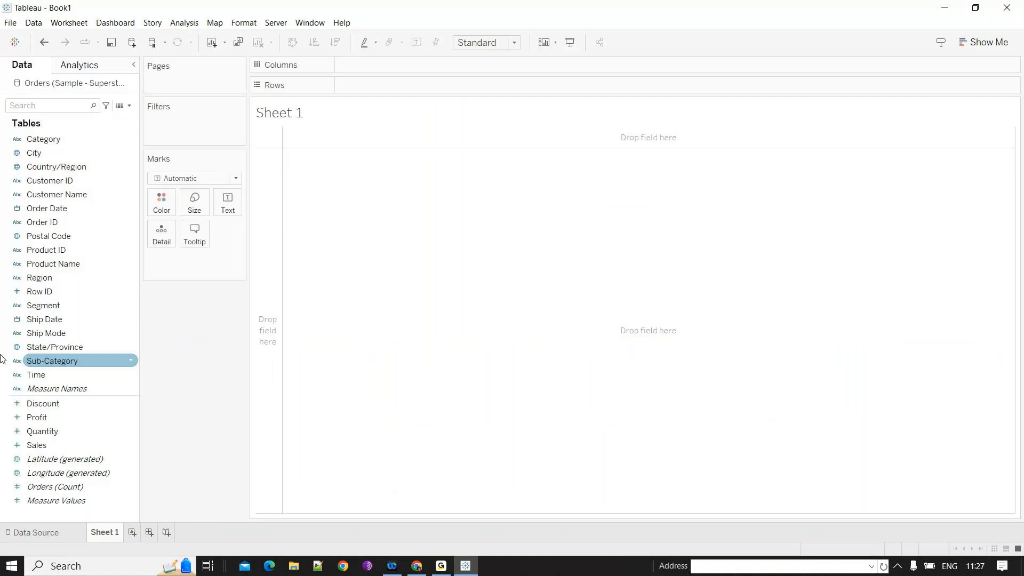
- Build a text table of SUM(Sales) by Sub-Category and filter it to the top 5 sub-categories by Sales
left_click_drag(37, 445, 351, 219)
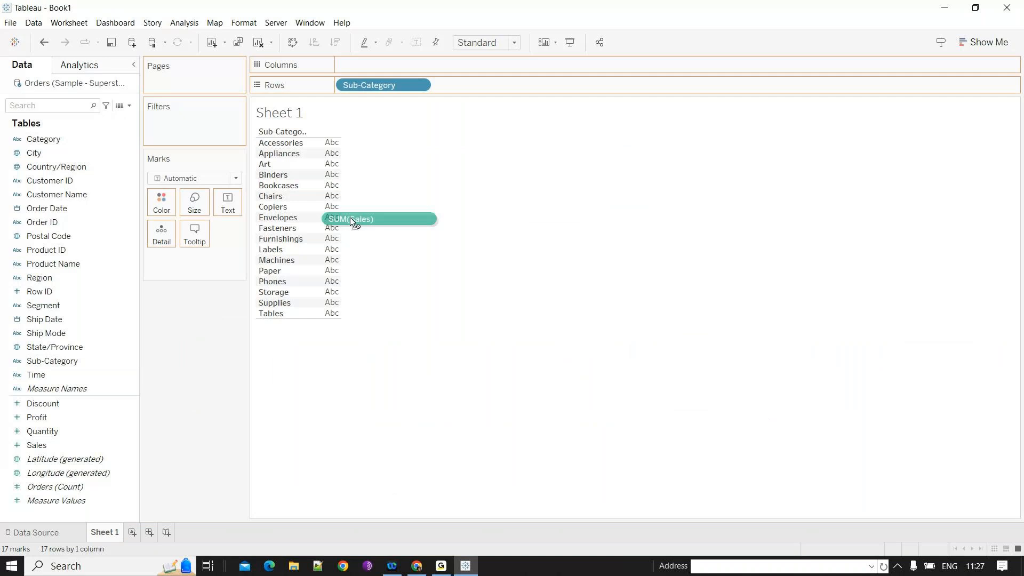
left_click_drag(351, 219, 352, 220)
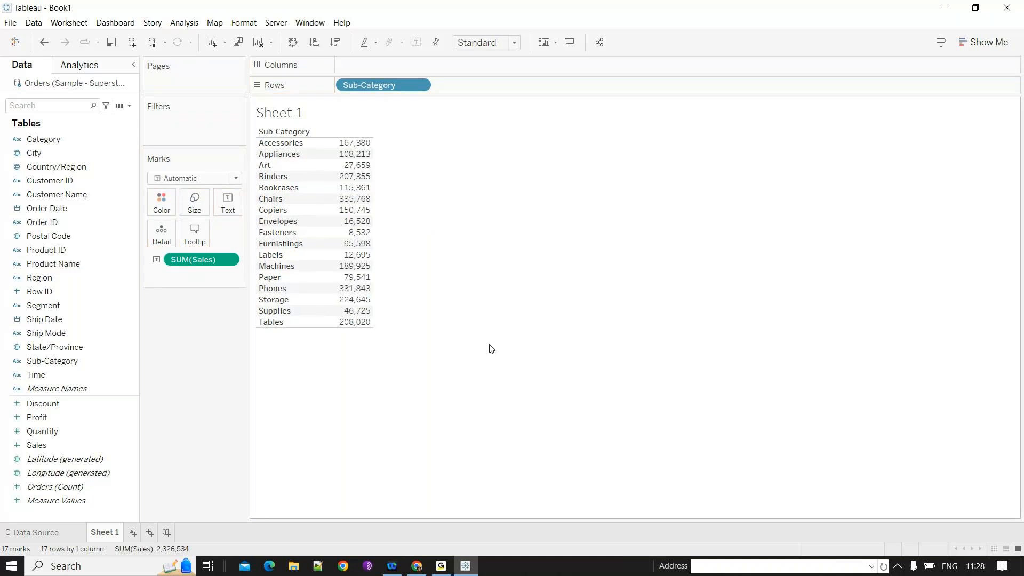
left_click(68, 365)
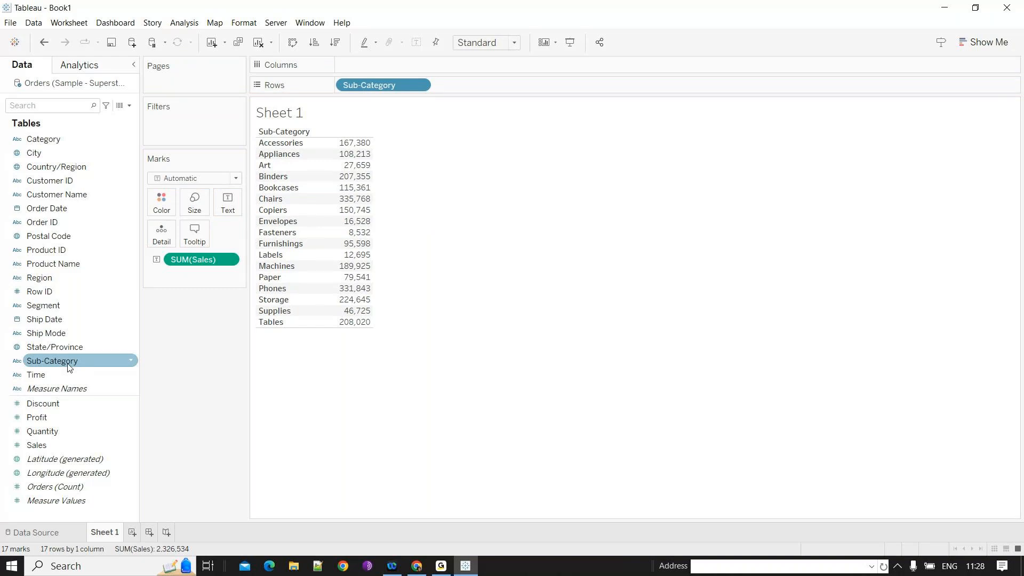
left_click_drag(67, 365, 186, 138)
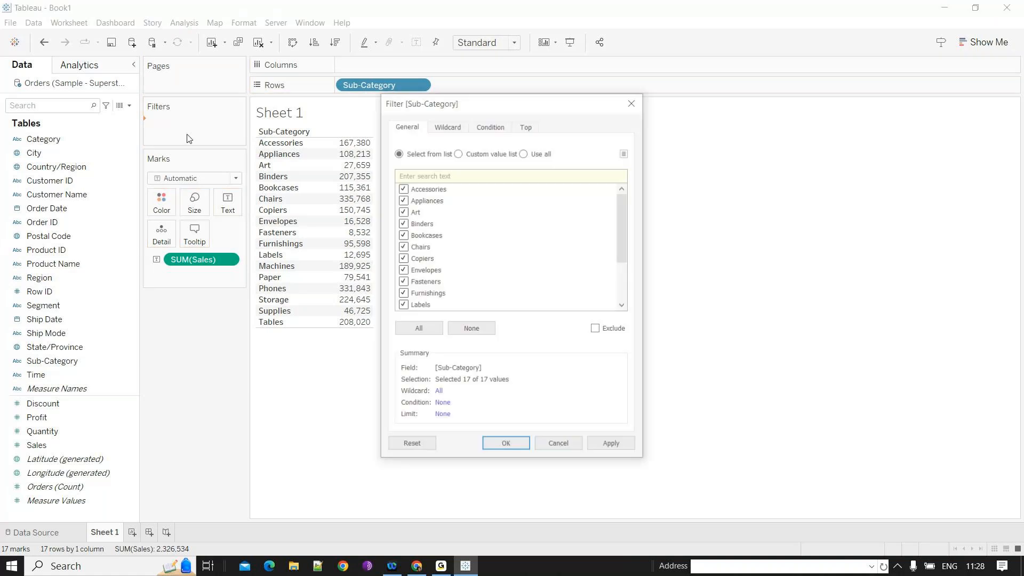
double_click(469, 172)
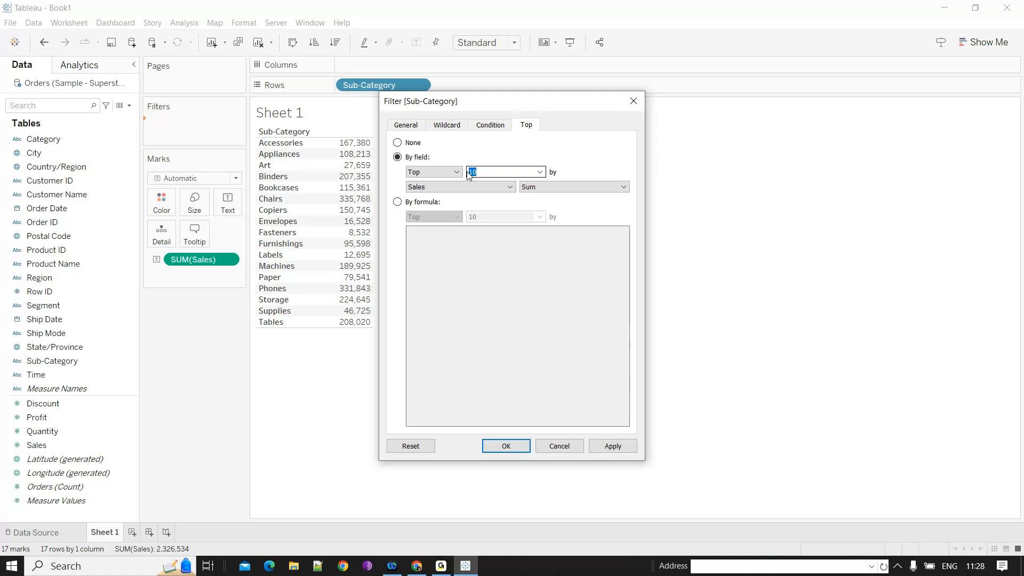
type("5")
key("Return")
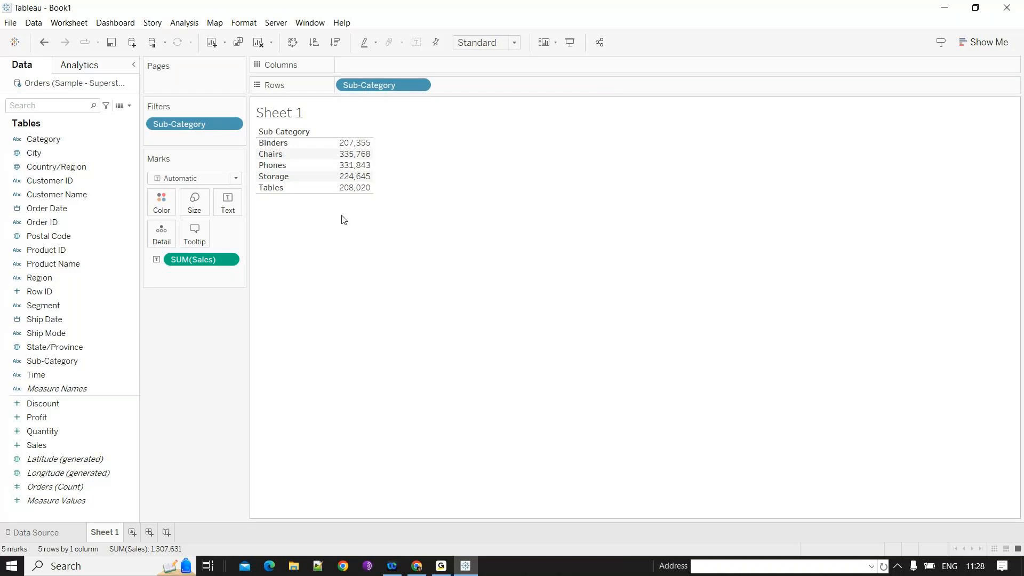
- Preview the table in presentation mode and return to the worksheet
left_click(570, 43)
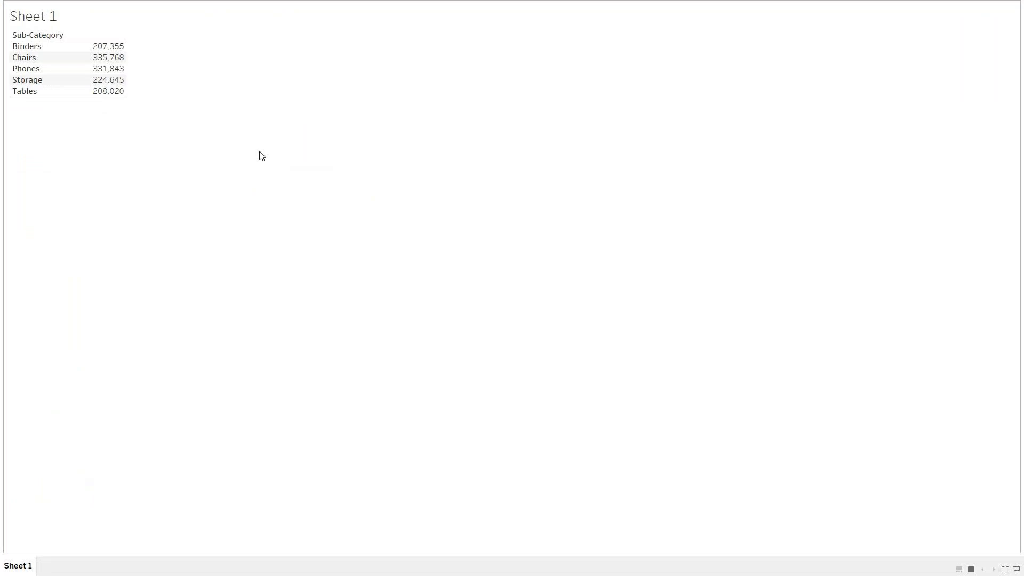
key("Escape")
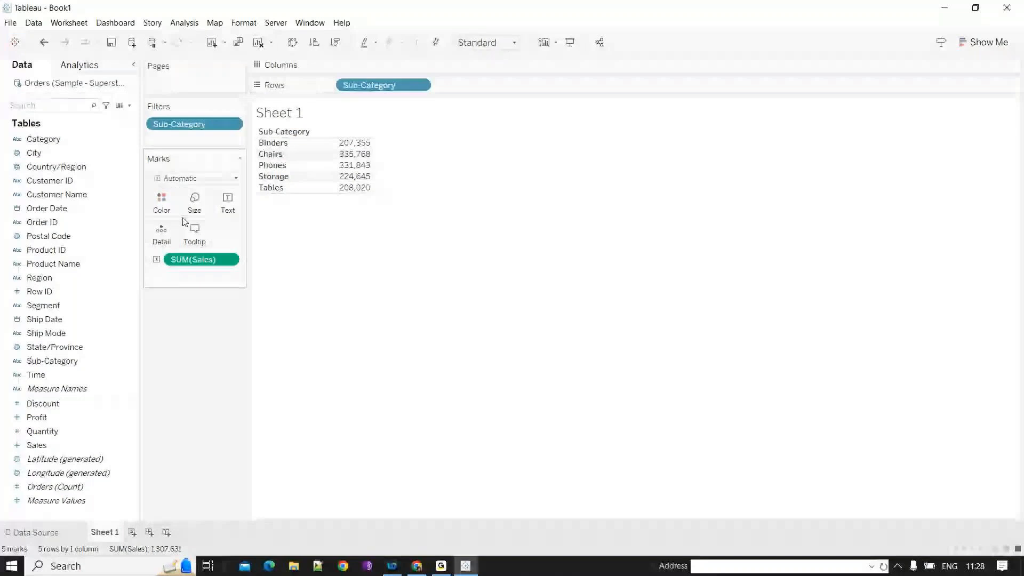
left_click(50, 321)
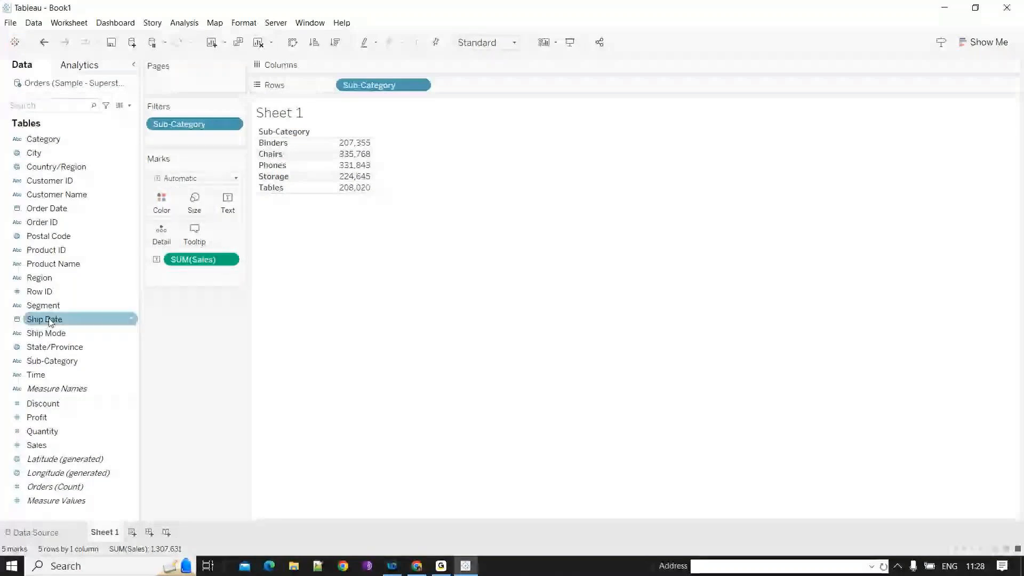
- Create an Integer parameter named Enter Top N with a current value of 5
left_click(130, 106)
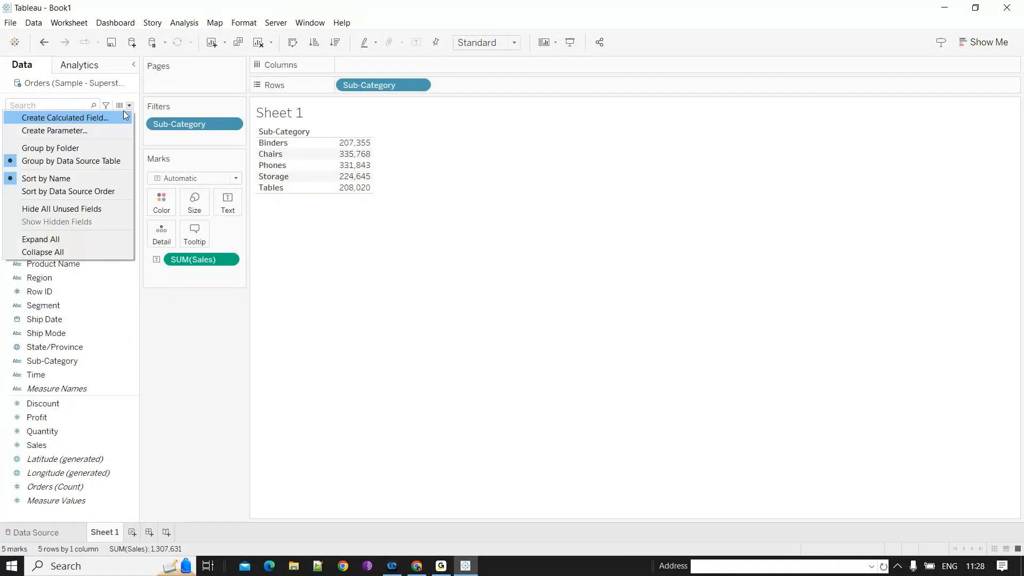
left_click(120, 131)
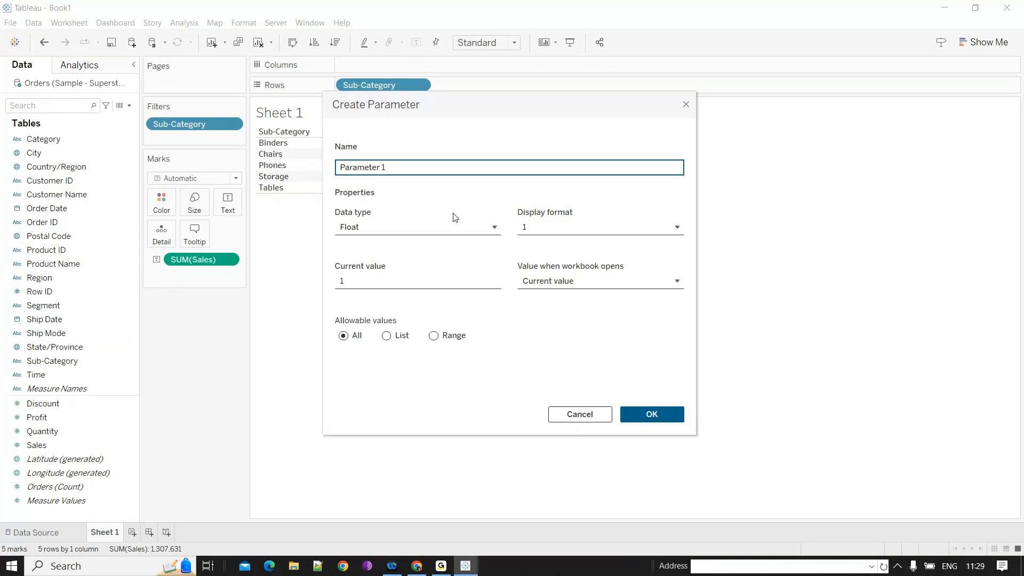
left_click(445, 231)
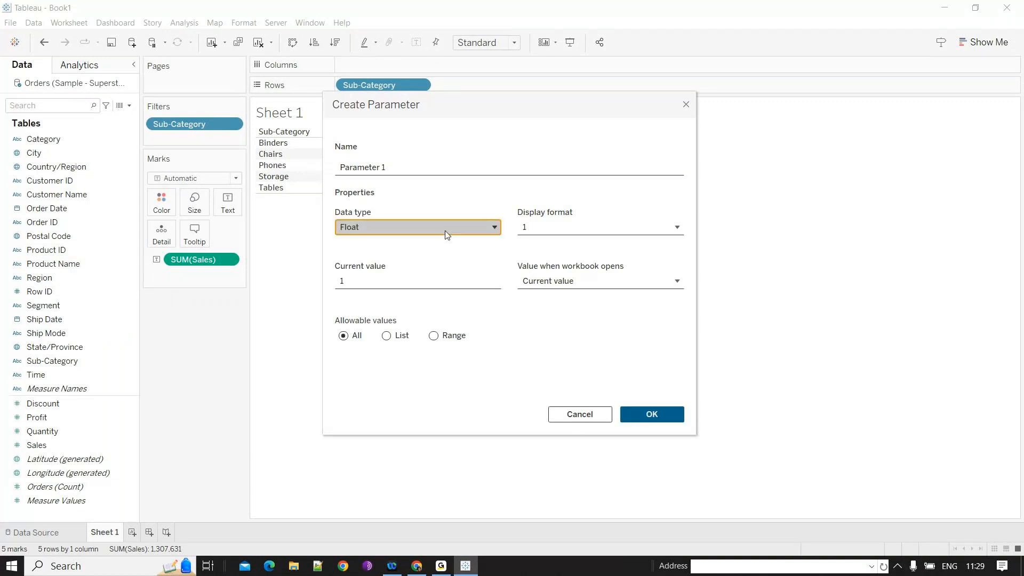
left_click(446, 231)
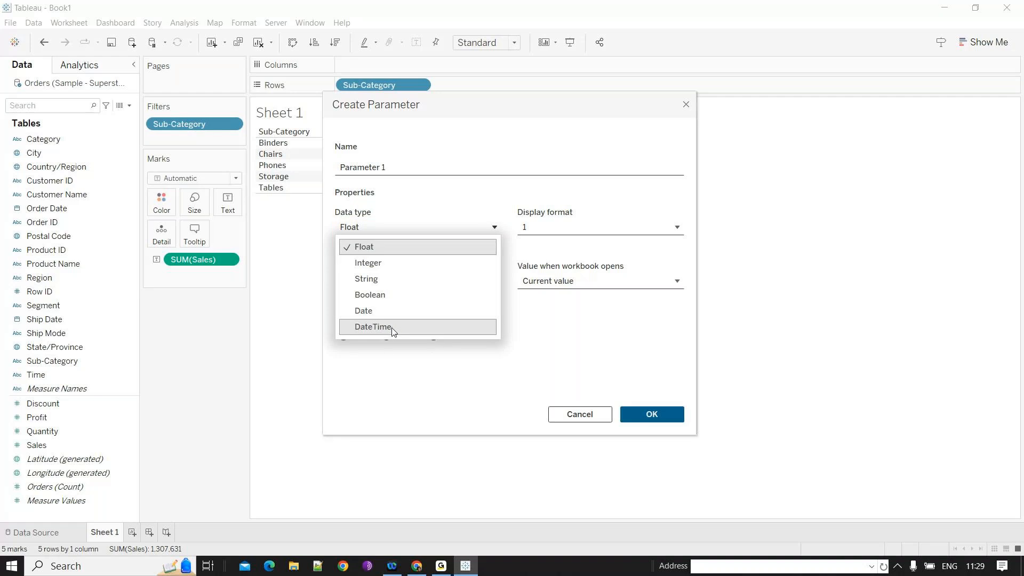
left_click(411, 262)
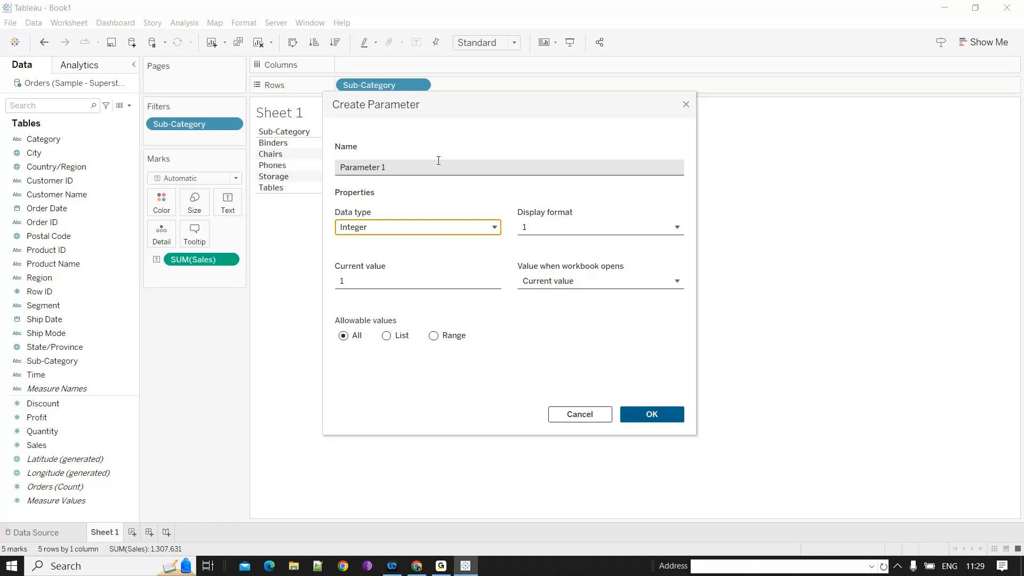
left_click_drag(438, 161, 332, 164)
type("Enter Top N")
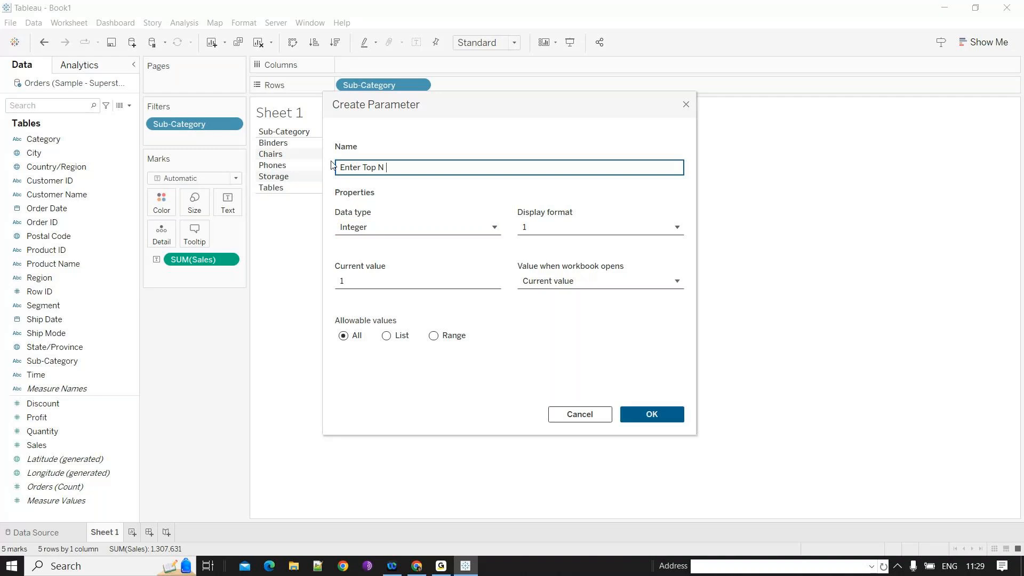
left_click(578, 229)
left_click(577, 206)
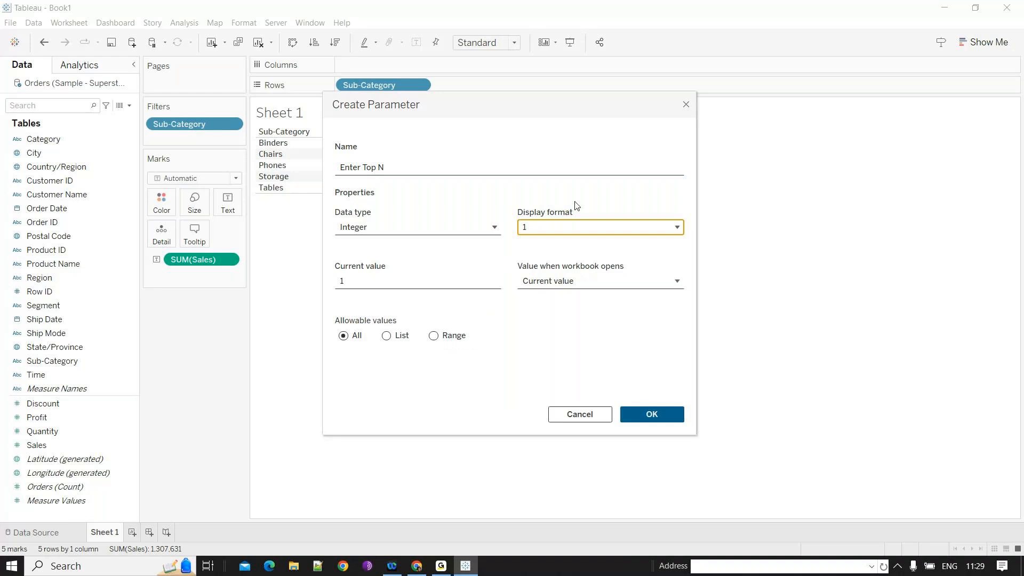
key("Tab")
type("5")
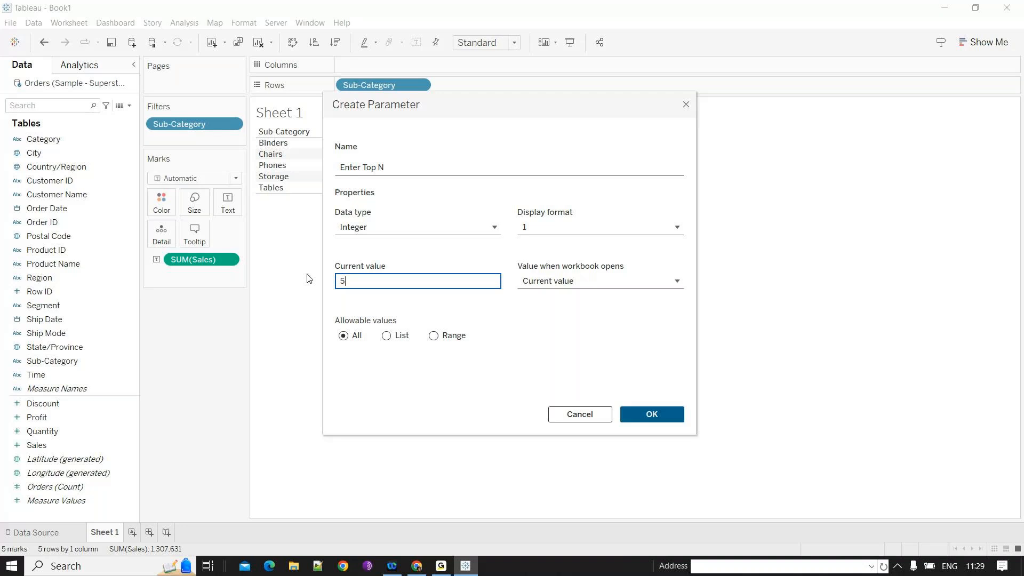
key("Return")
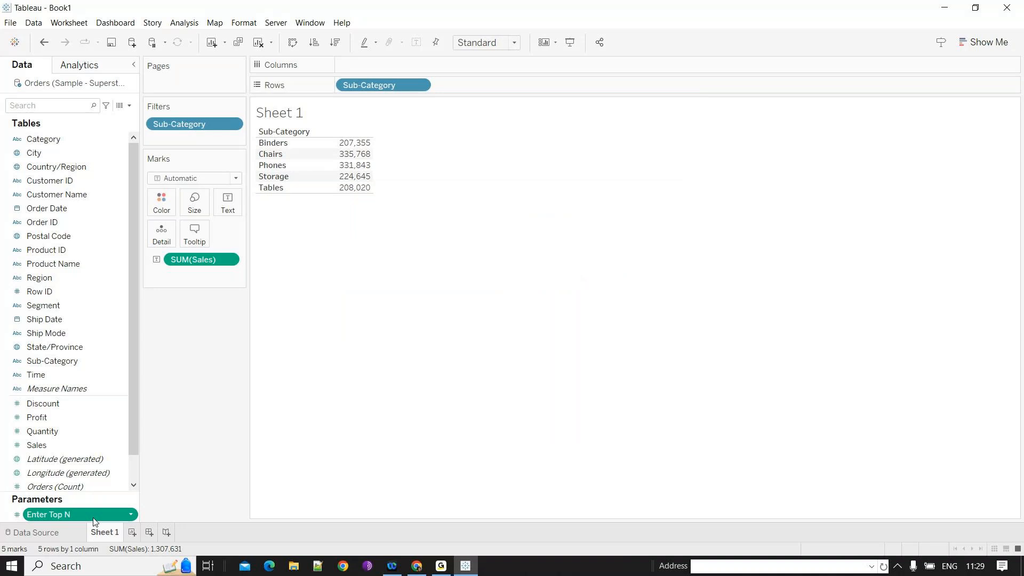
- Show the Enter Top N parameter control on the sheet and set its value to 20
left_click(93, 522)
left_click(958, 127)
type("20")
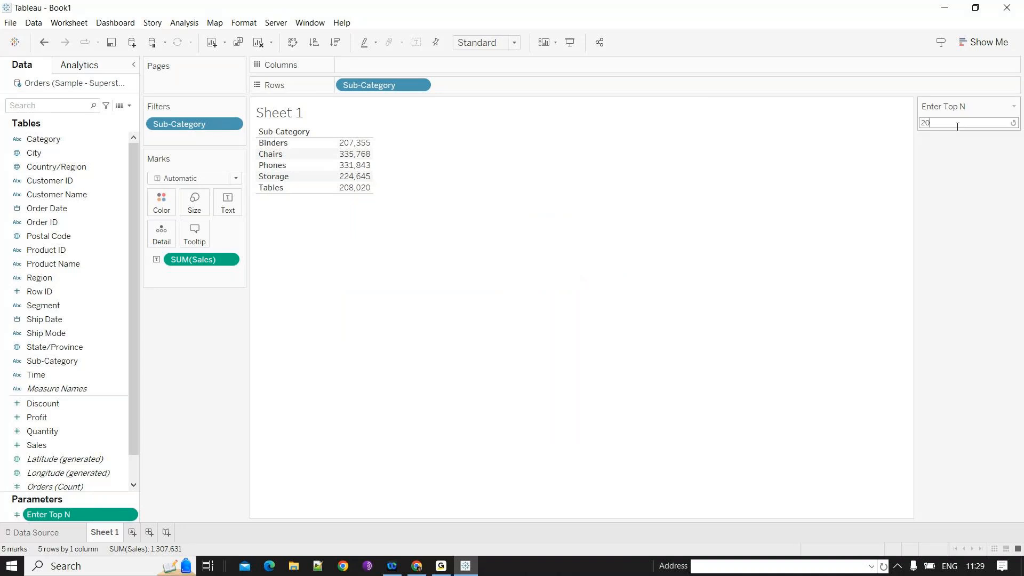
left_click(322, 224)
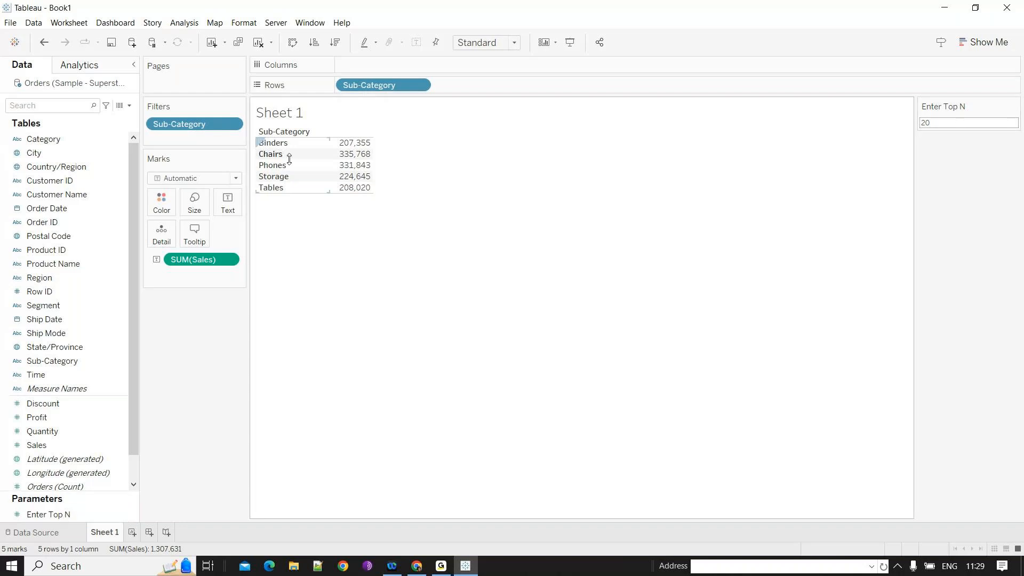
- Replace the Sub-Category filter with a Top filter by Sum of Sales driven by the Enter Top N parameter
left_click(130, 106)
left_click(132, 111)
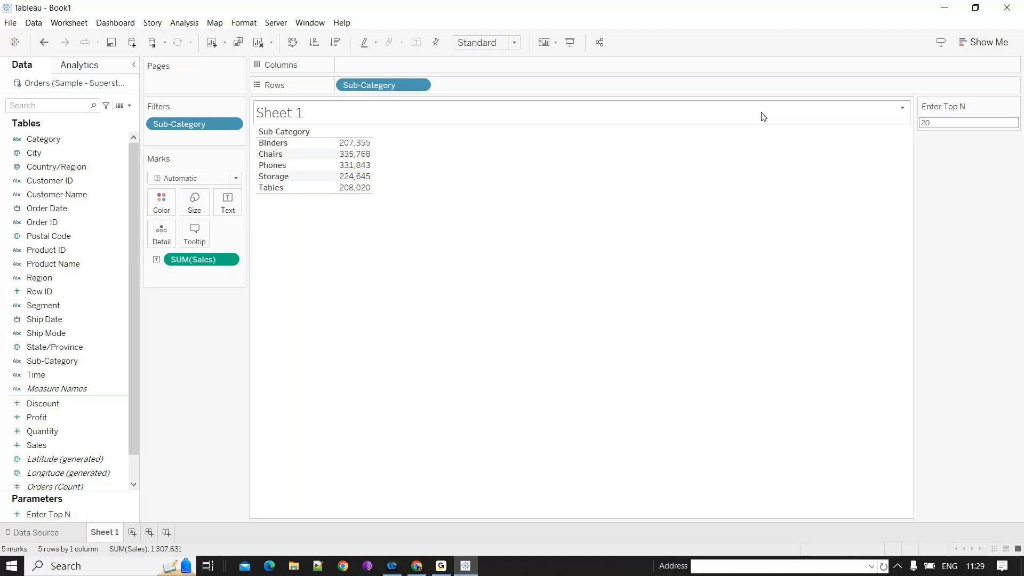
left_click(60, 514)
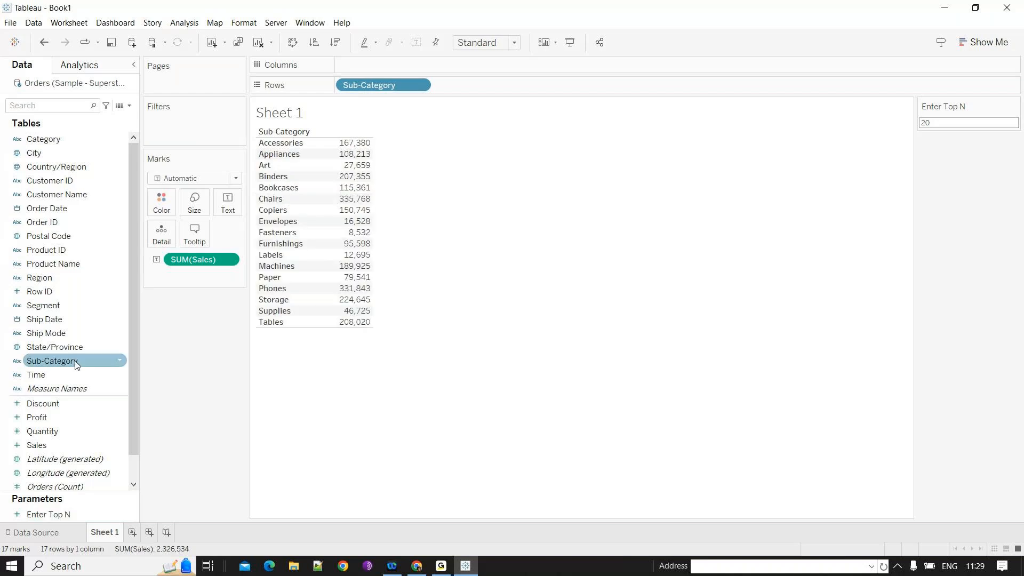
left_click_drag(77, 364, 185, 132)
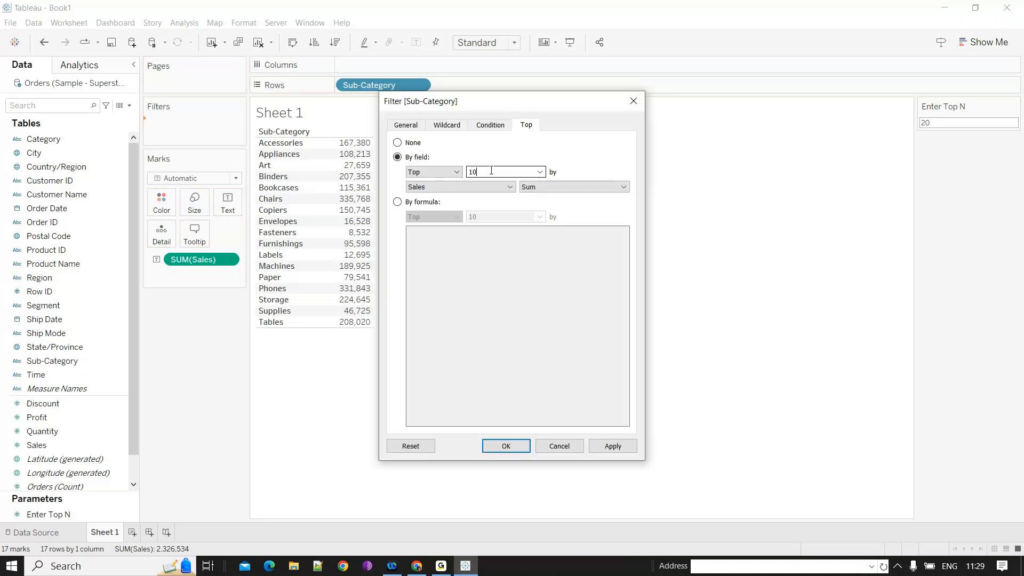
left_click_drag(489, 172, 465, 175)
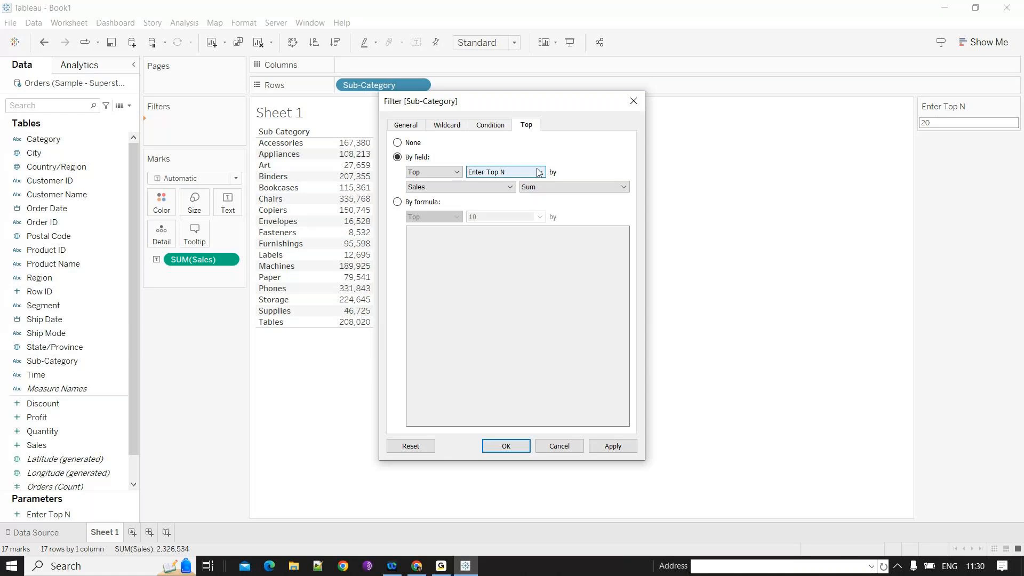
left_click(538, 172)
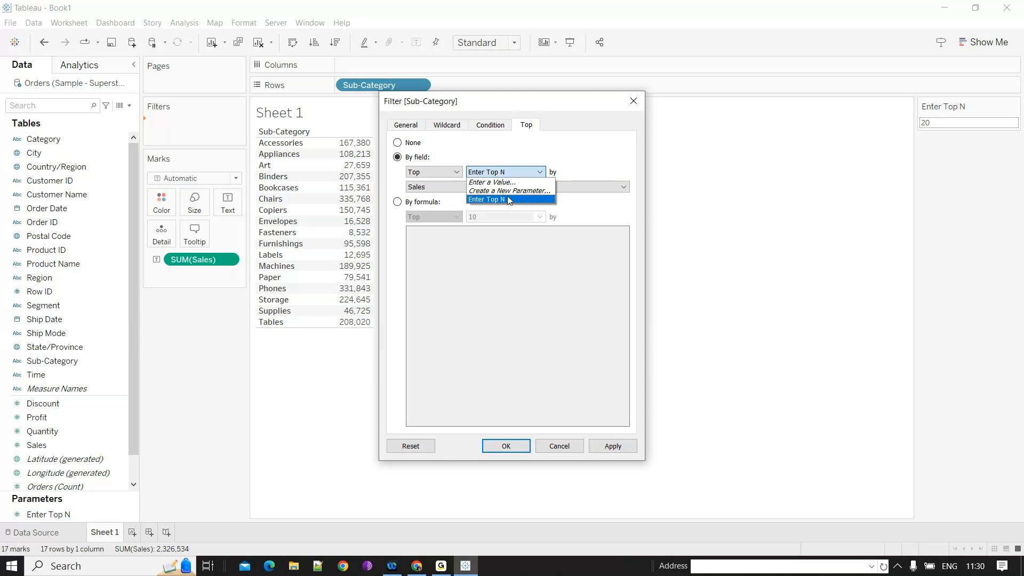
left_click(507, 199)
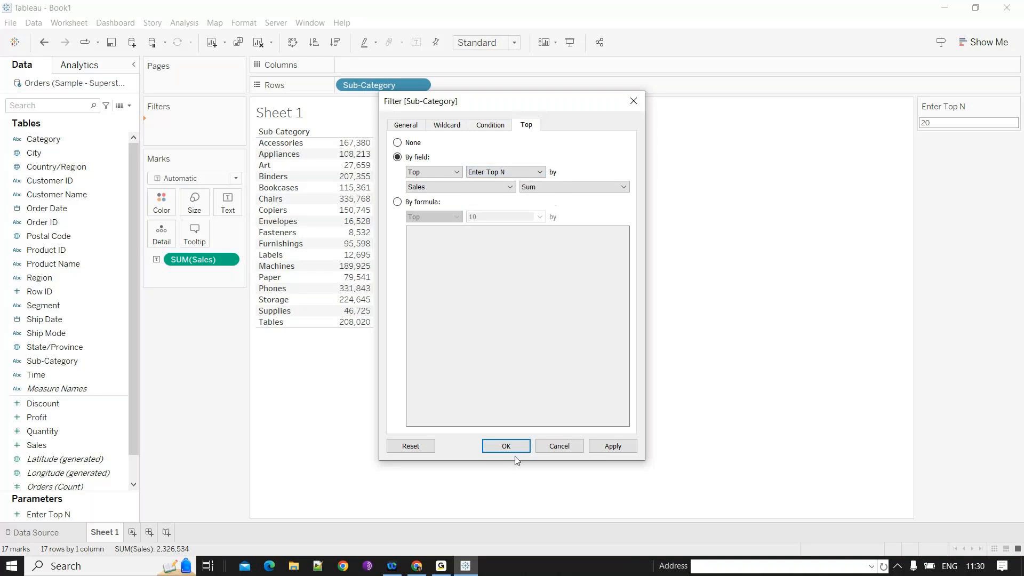
left_click(515, 452)
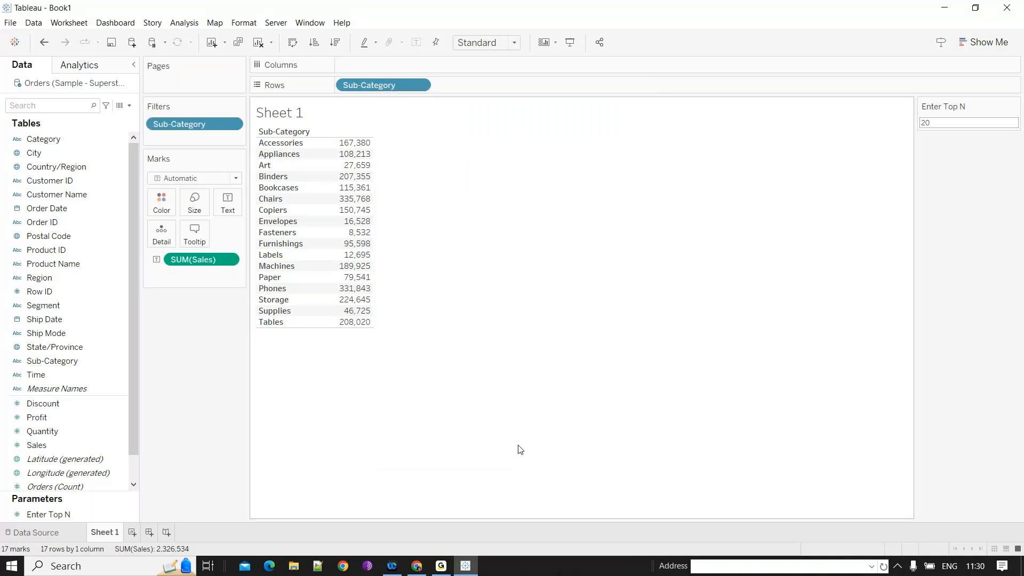
- Set the Enter Top N parameter to 8
left_click(969, 123)
type("8")
key("Return")
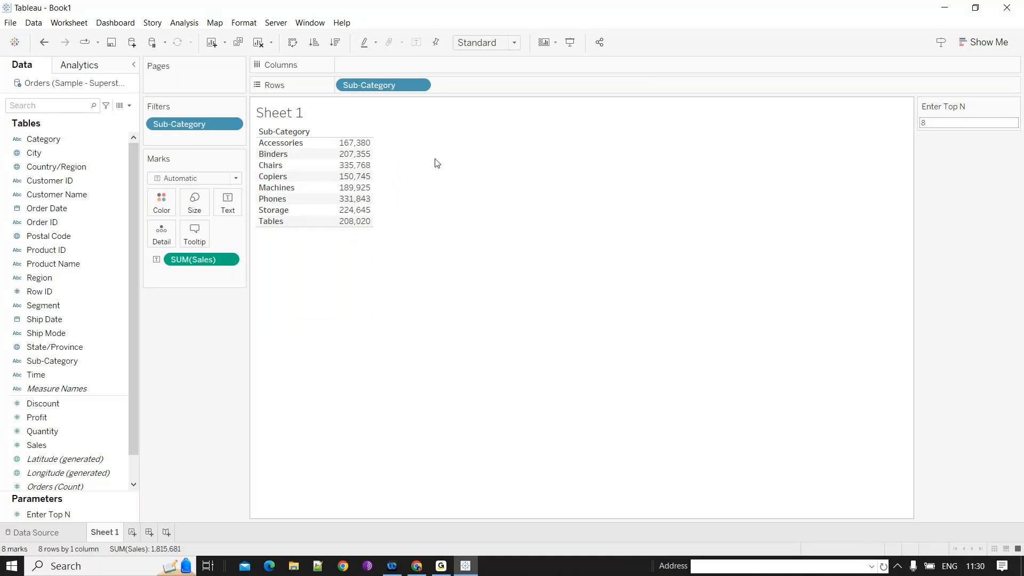
- Preview the sheet in presentation mode and set Enter Top N to 20 there
key("F7")
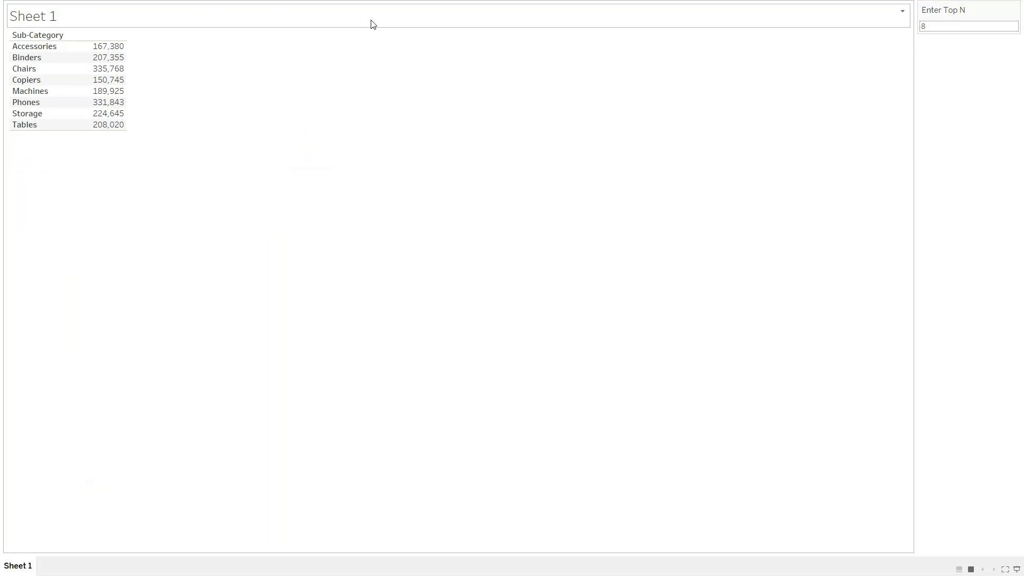
key("F7")
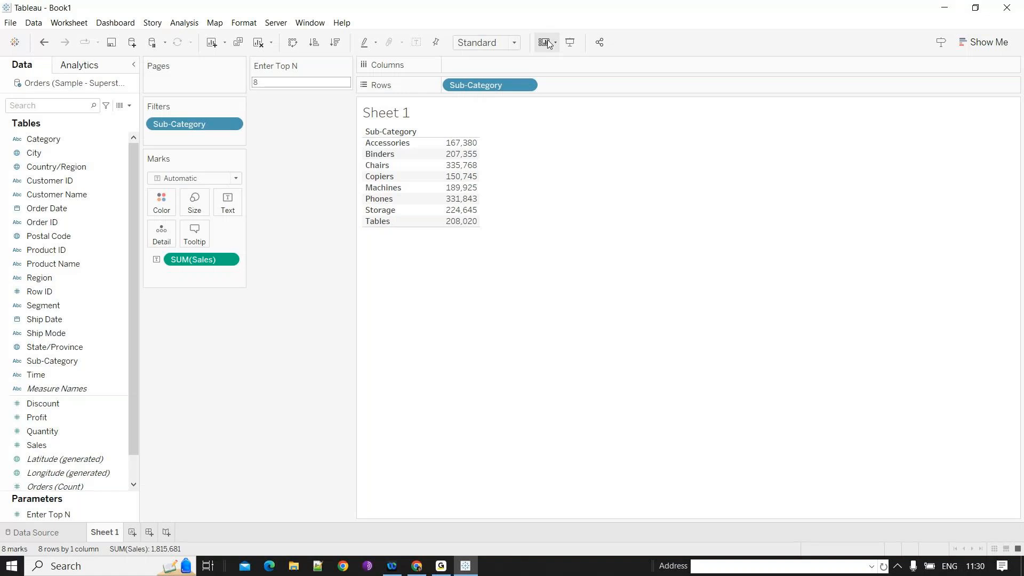
left_click(574, 41)
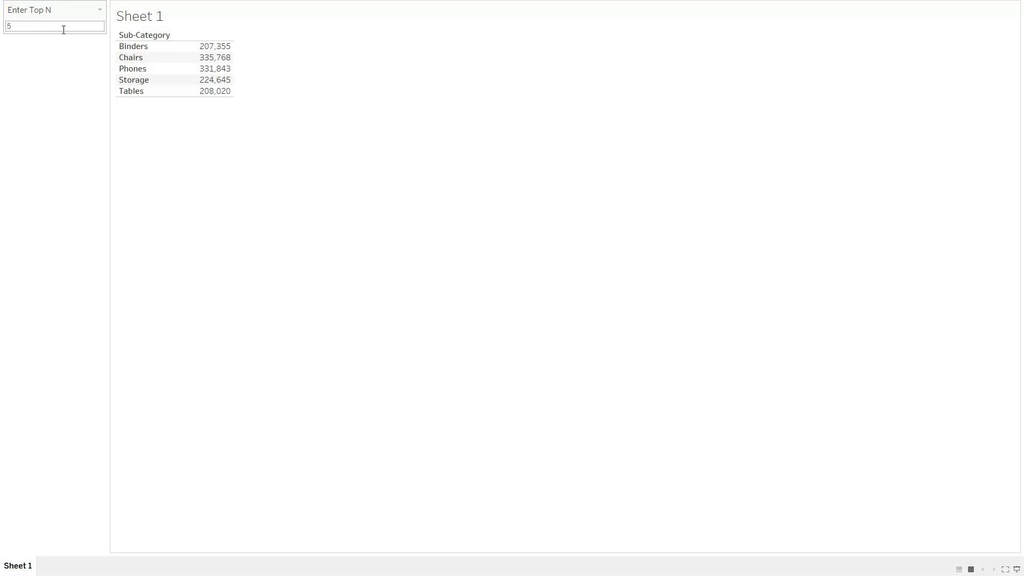
type("20")
key("Return")
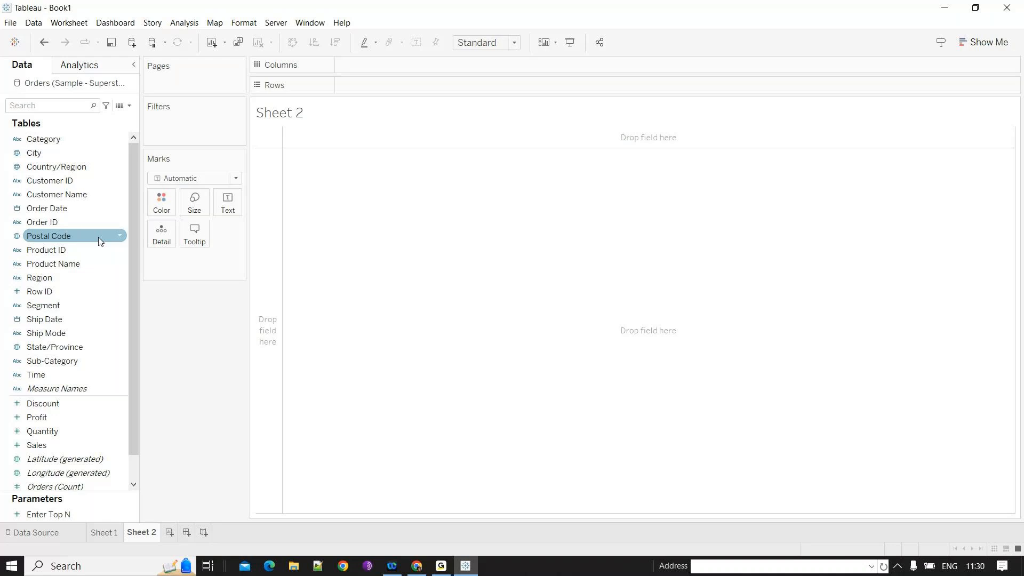
- On a new sheet, build a bar chart of SUM(Sales) by Customer Name
double_click(57, 195)
left_click_drag(63, 443, 382, 328)
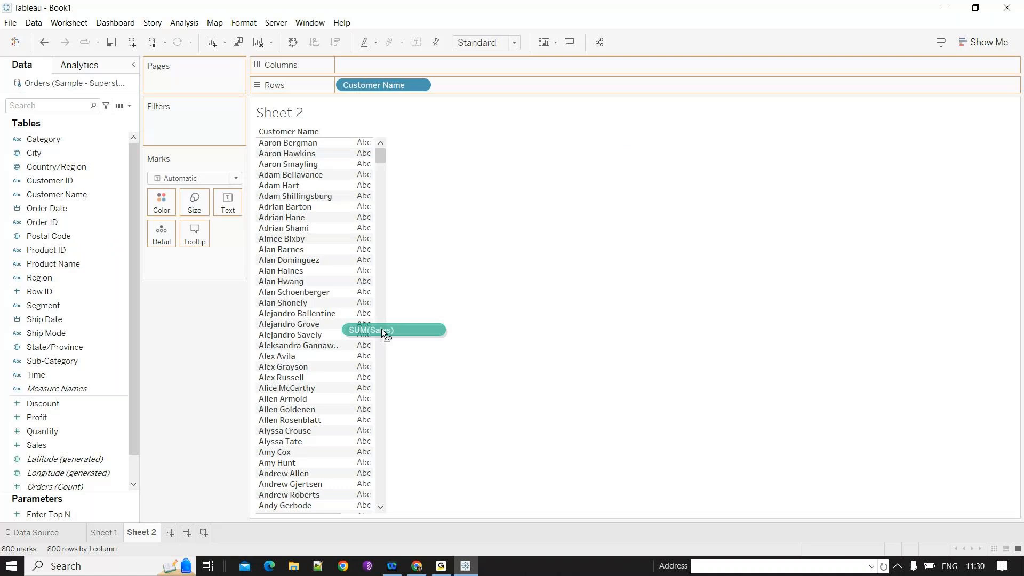
left_click_drag(382, 329, 382, 328)
key("ctrl+1")
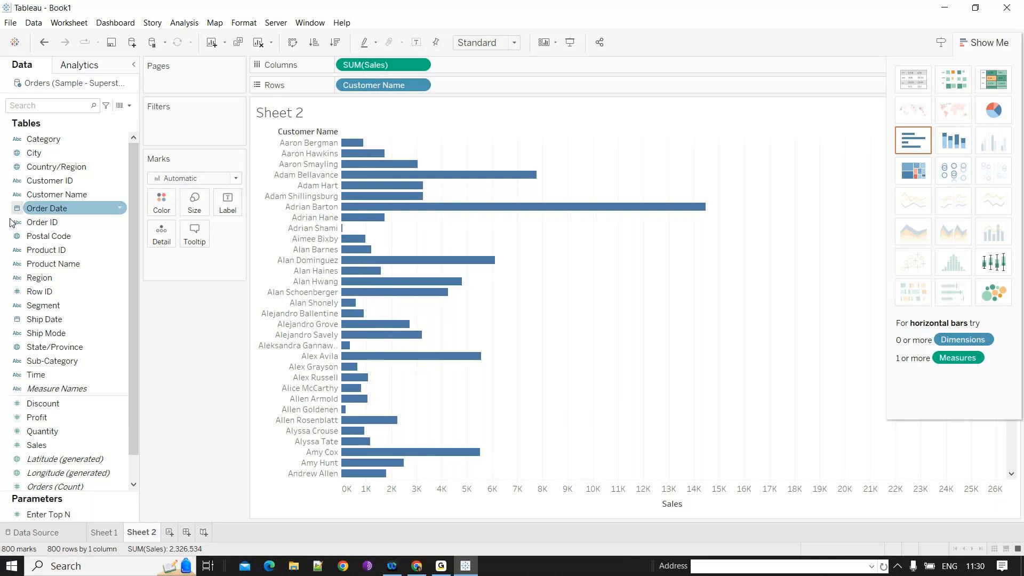
- Colour the customer bars by SUM(Sales)
left_click_drag(37, 445, 162, 202)
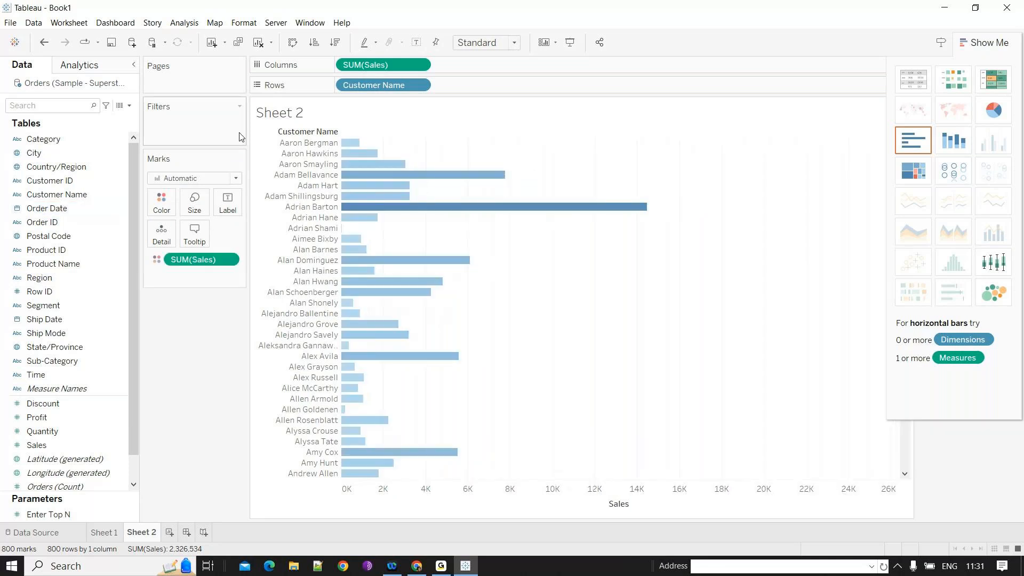
left_click(62, 336)
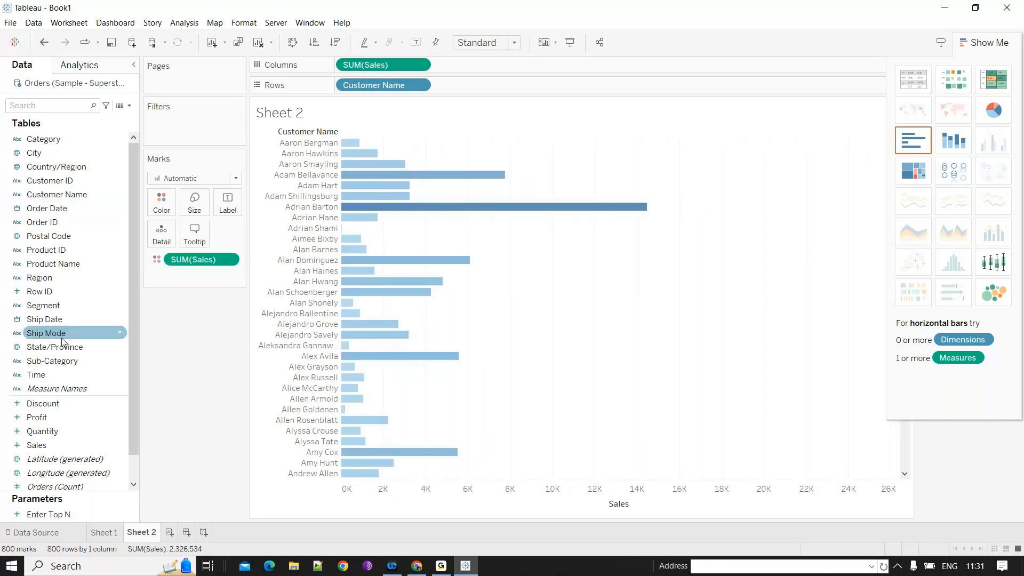
- Filter Customer Name to the top customers by Sum of Sales using the Enter Top N parameter
left_click_drag(56, 195, 194, 122)
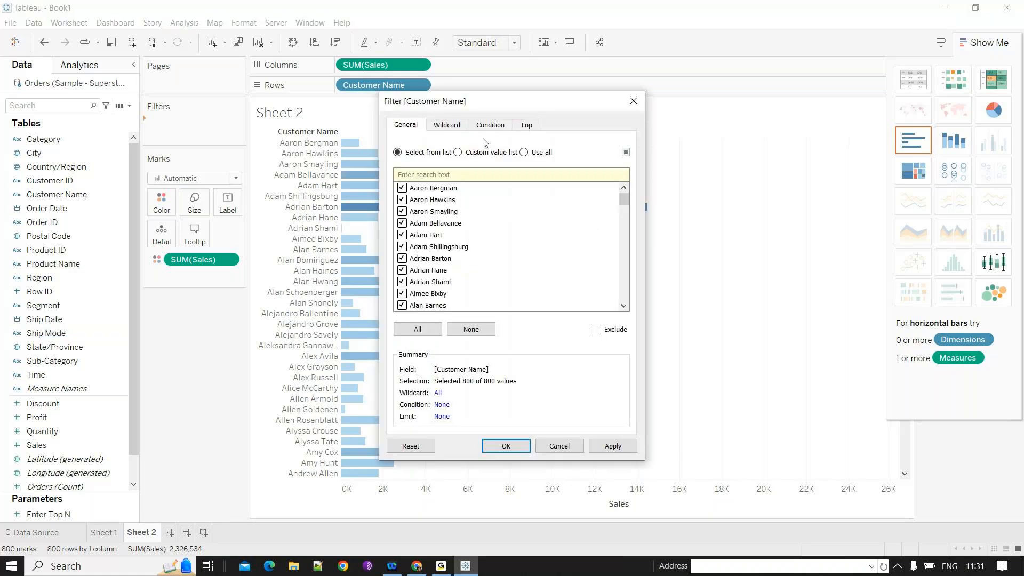
left_click(527, 125)
left_click(398, 157)
left_click(540, 171)
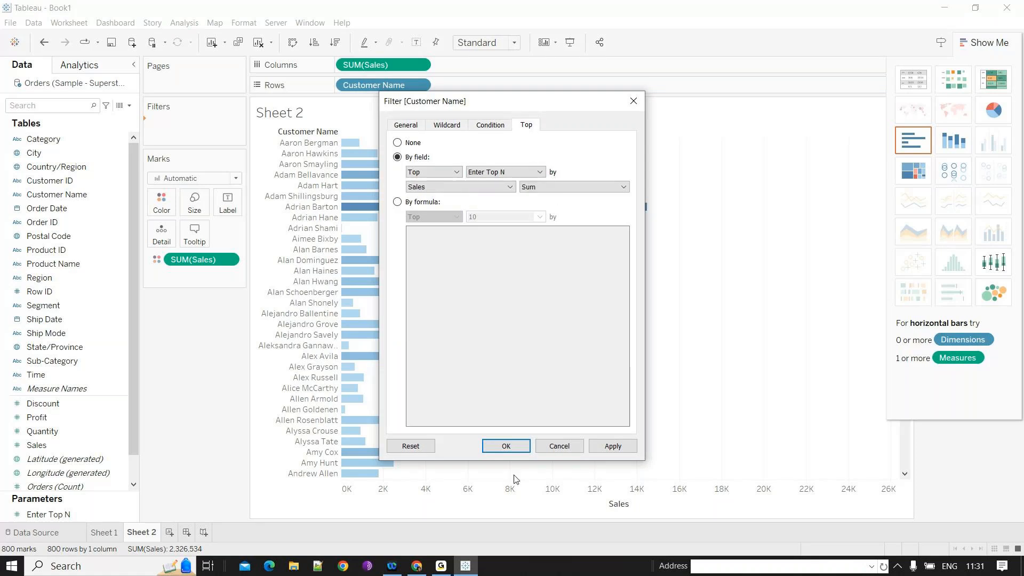
left_click(506, 446)
- On Sheet 1, colour the Sales bars by Sub-Category and swap rows and columns into vertical bars
left_click_drag(190, 260, 105, 275)
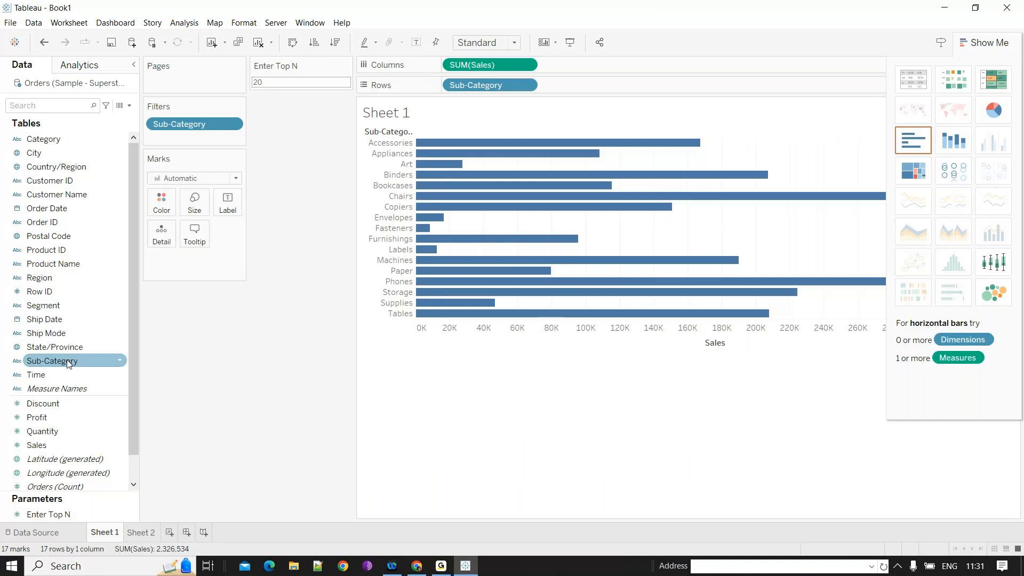
left_click_drag(69, 364, 162, 203)
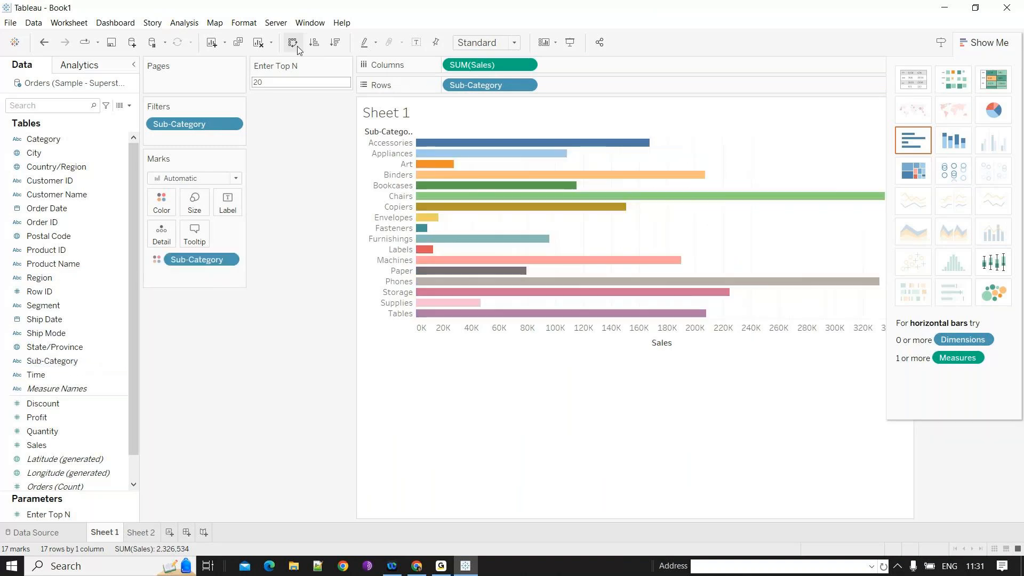
left_click(292, 42)
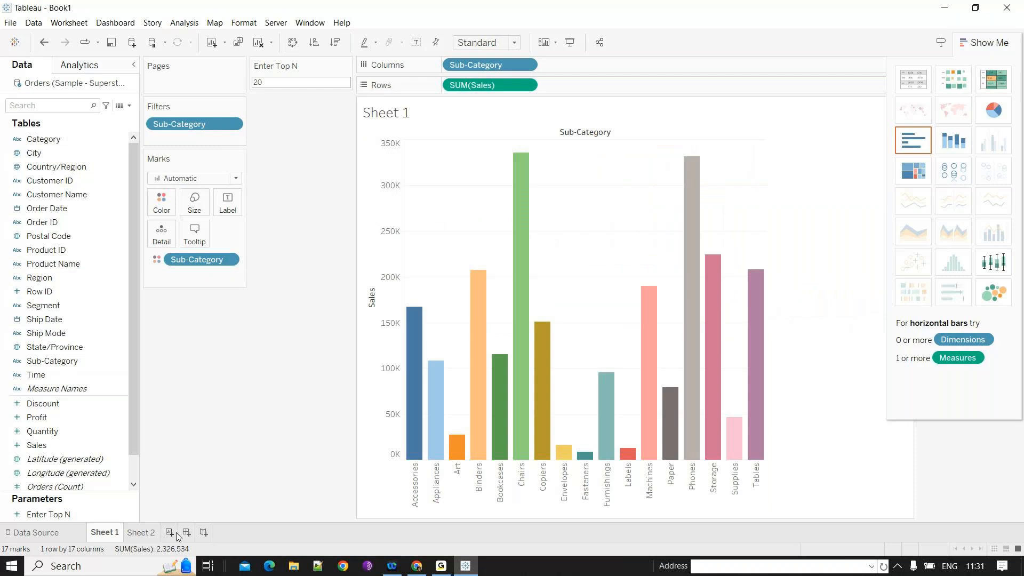
- Add Sheet 2 below Sheet 1 on the dashboard and move the Enter Top N control across the top
left_click_drag(40, 220, 360, 359)
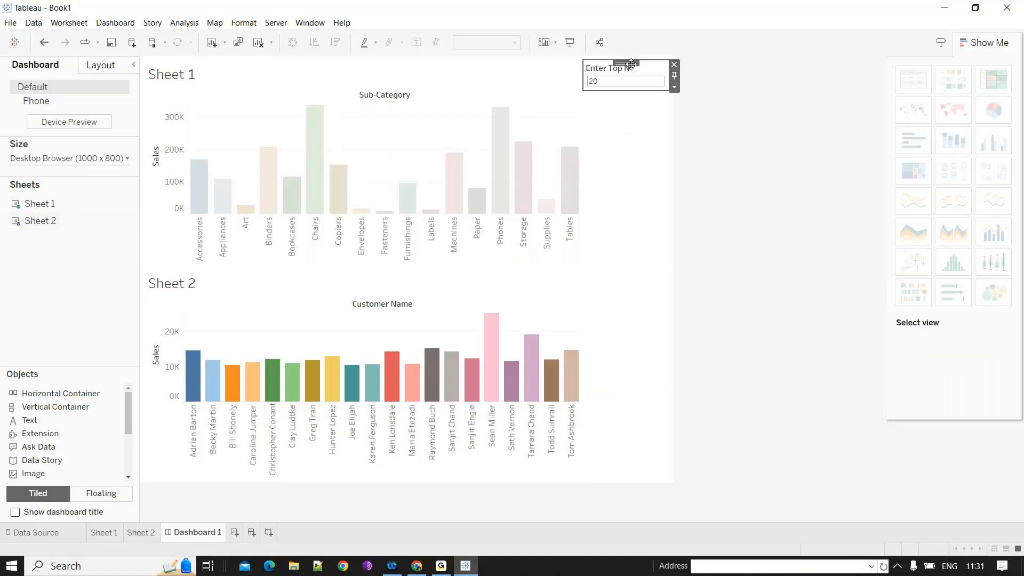
left_click_drag(631, 63, 374, 68)
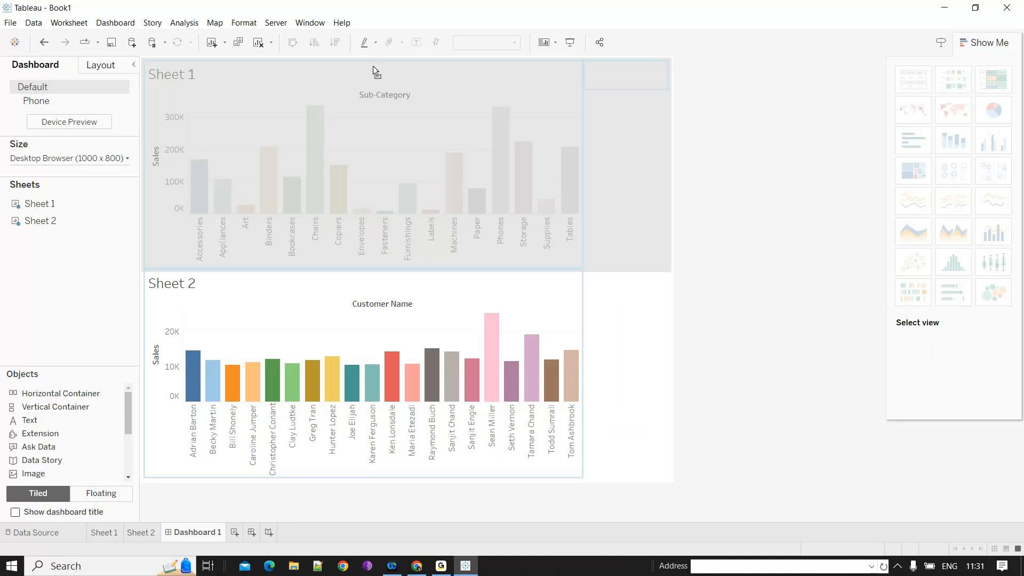
left_click_drag(373, 65, 373, 66)
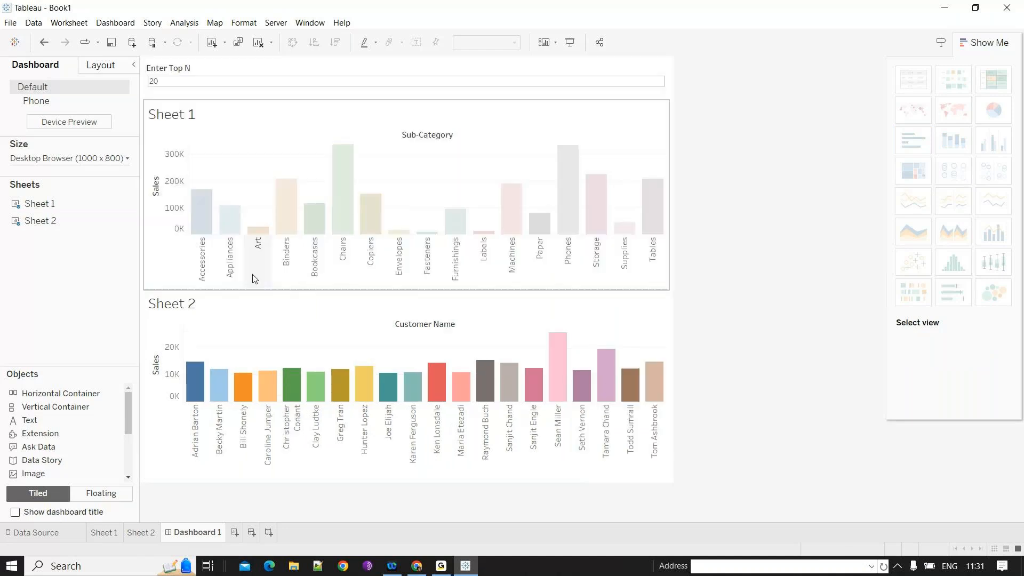
- Hide the titles of both sheets on the dashboard
left_click(211, 302)
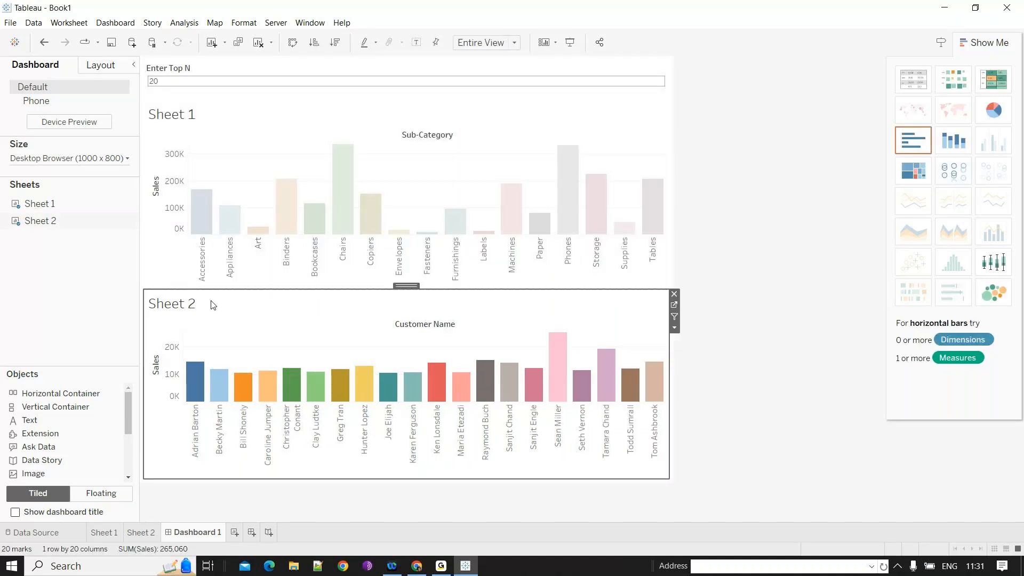
left_click(100, 66)
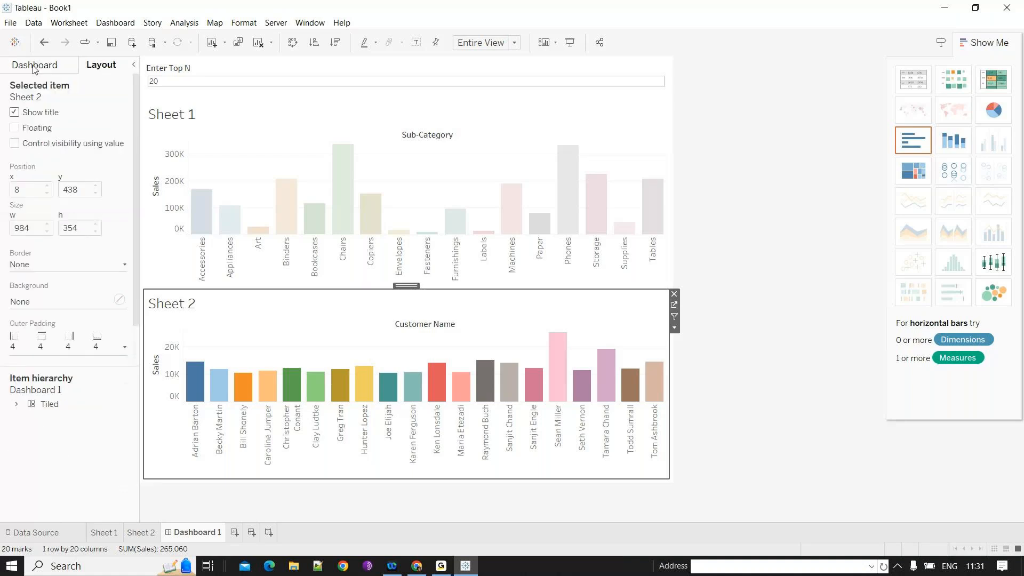
left_click(34, 66)
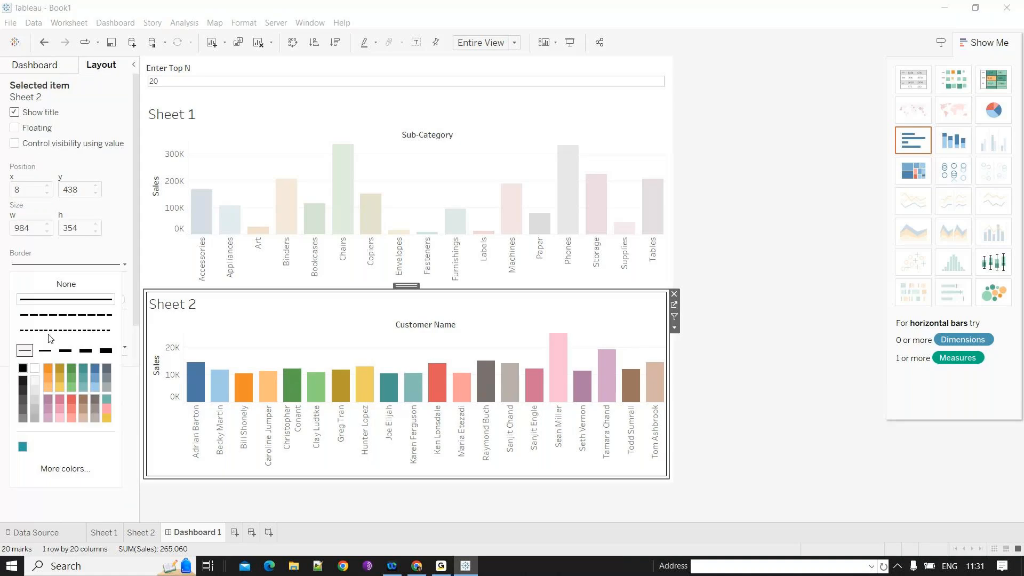
right_click(204, 307)
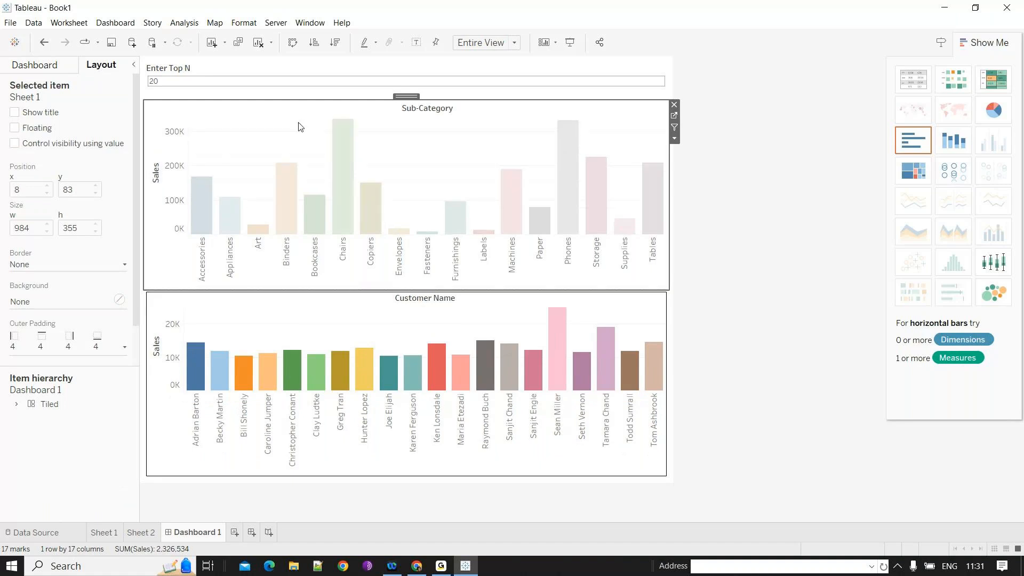
left_click(739, 356)
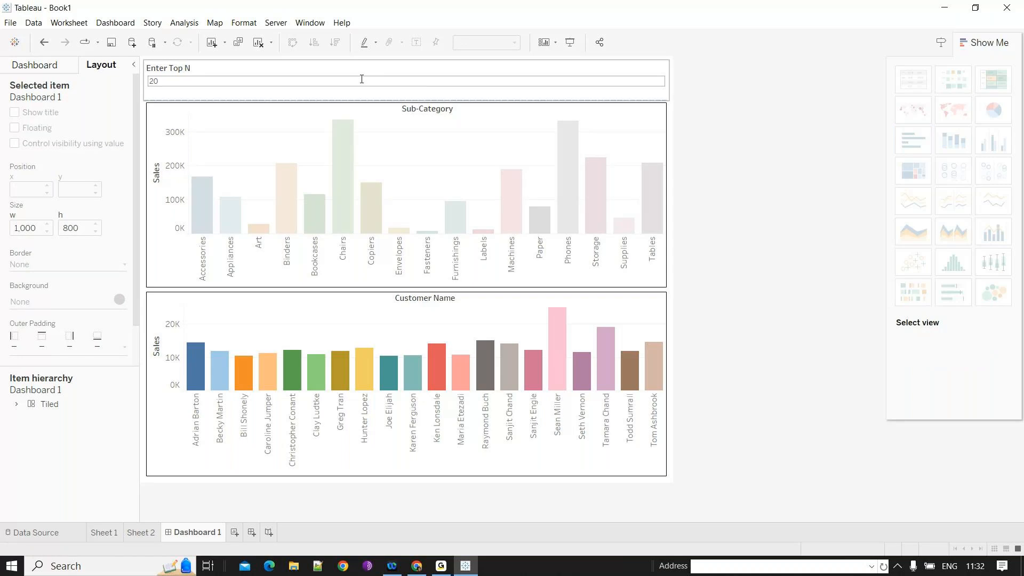
- Set Enter Top N to 5 from the dashboard control
left_click(605, 203)
left_click(596, 196)
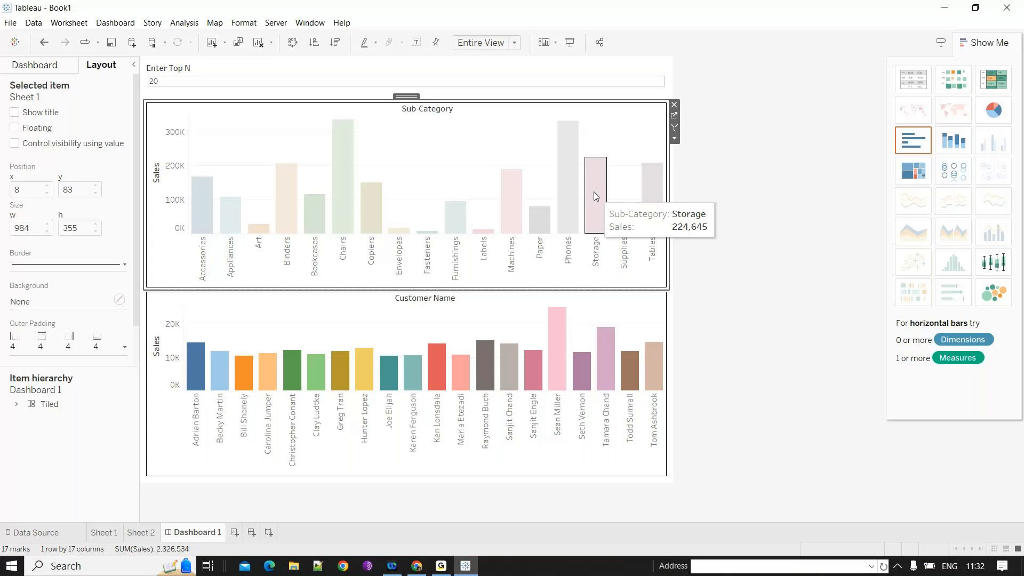
double_click(182, 81)
type("5")
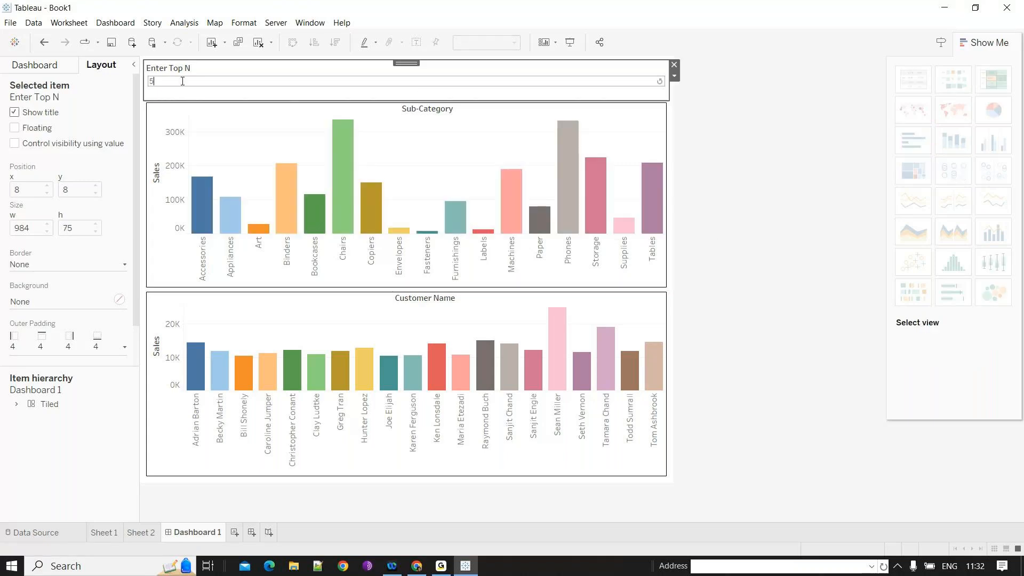
key("Return")
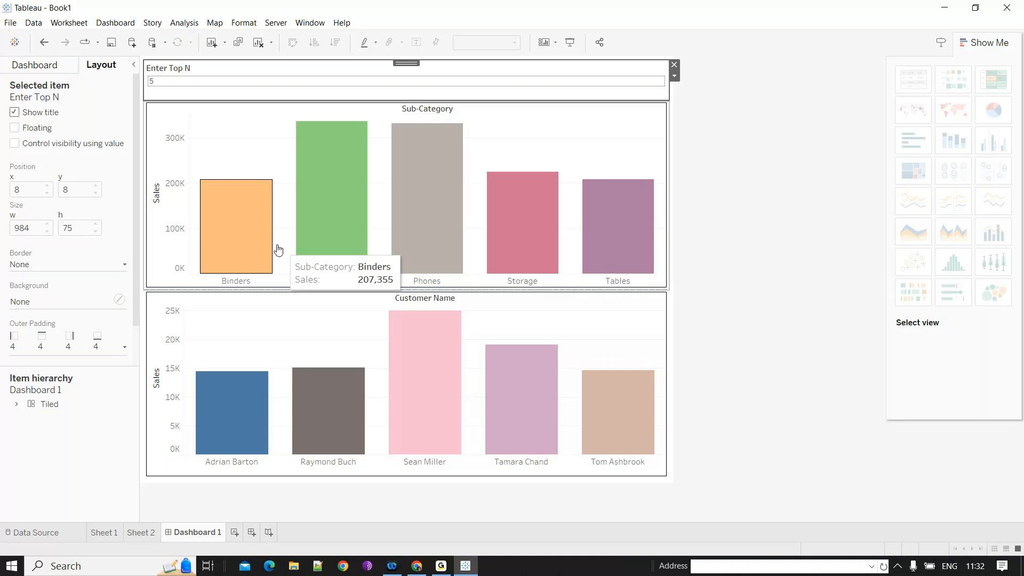
- Set Enter Top N to 8 from the dashboard control
double_click(178, 83)
type("8")
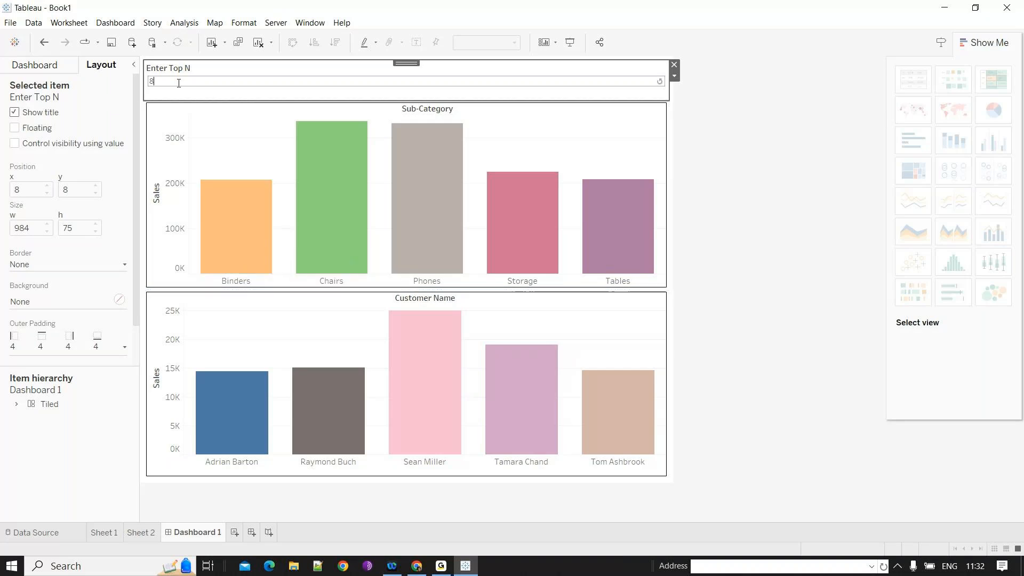
key("Return")
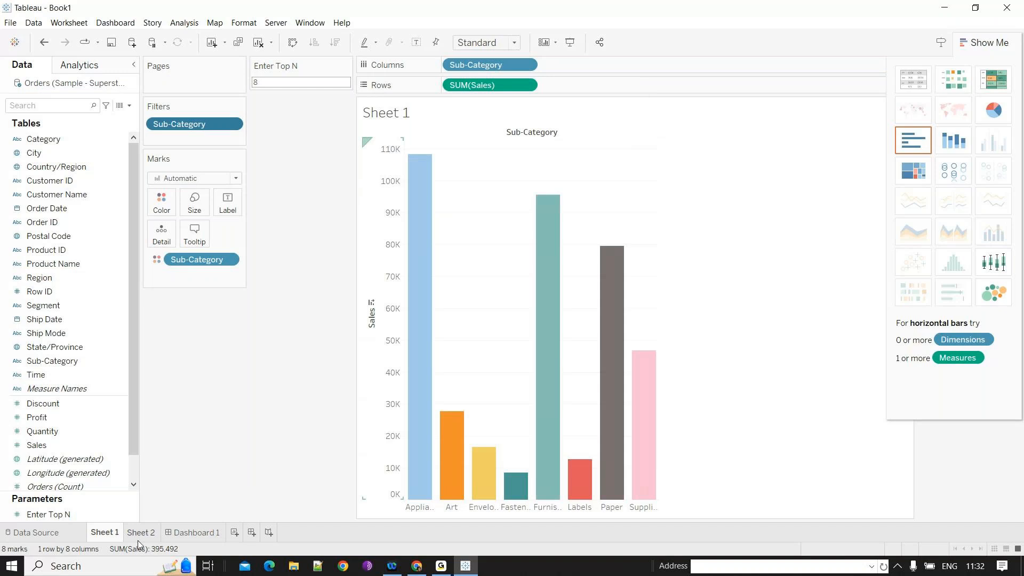
- Set Enter Top N to 9 and to 12 in turn from the dashboard's parameter control
left_click(138, 534)
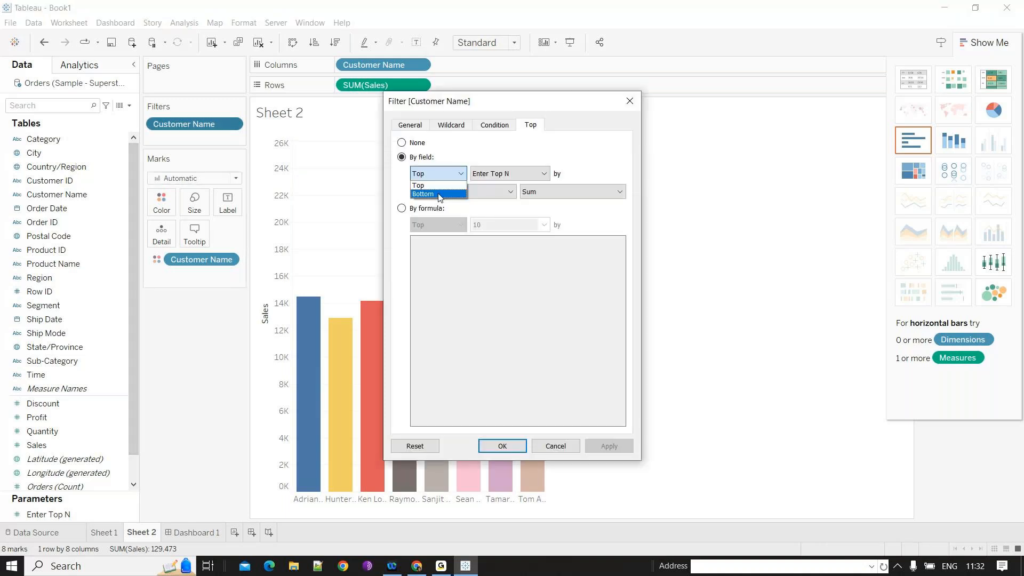
left_click(427, 191)
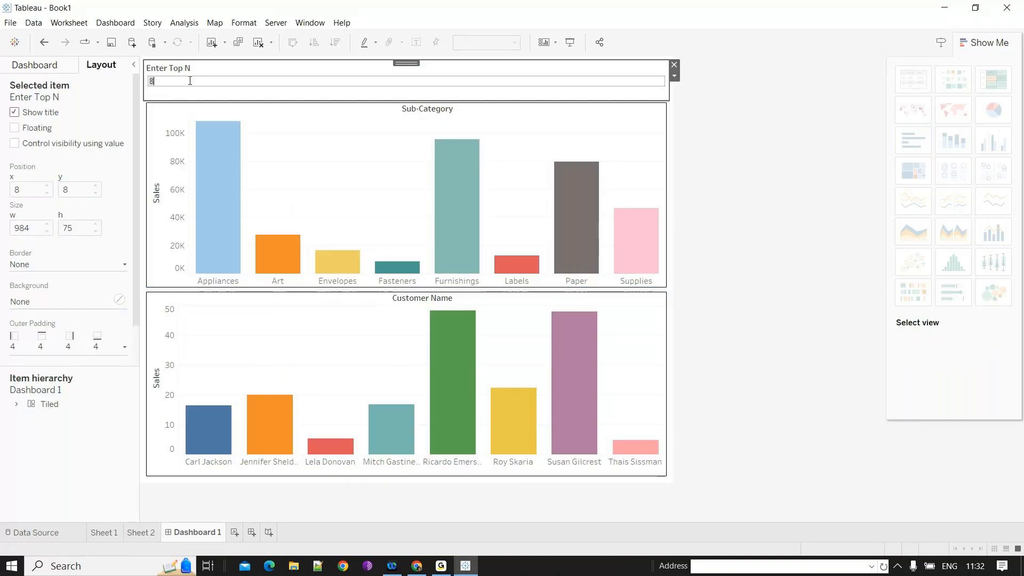
type("9")
key("Return")
type("12")
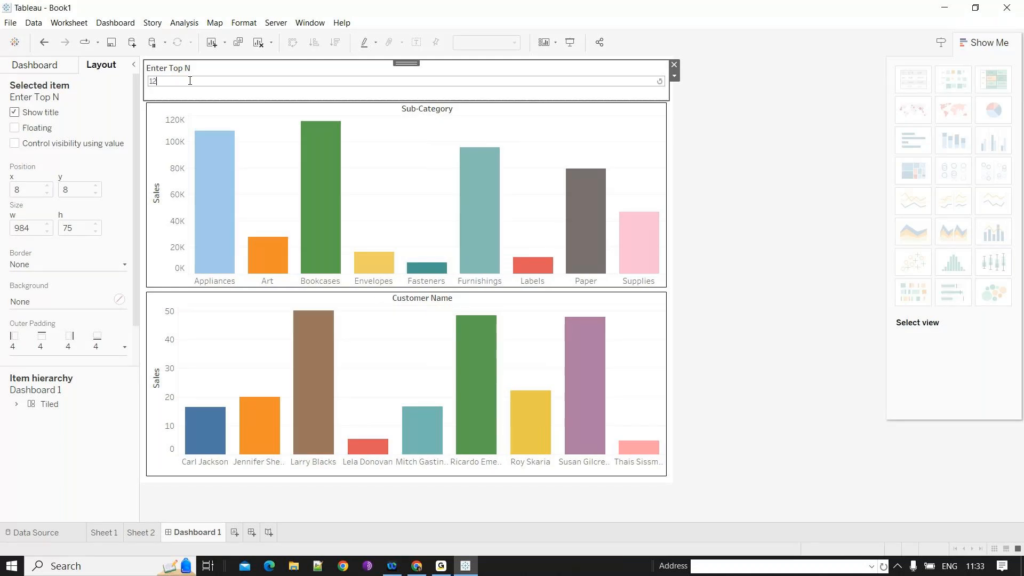
key("Return")
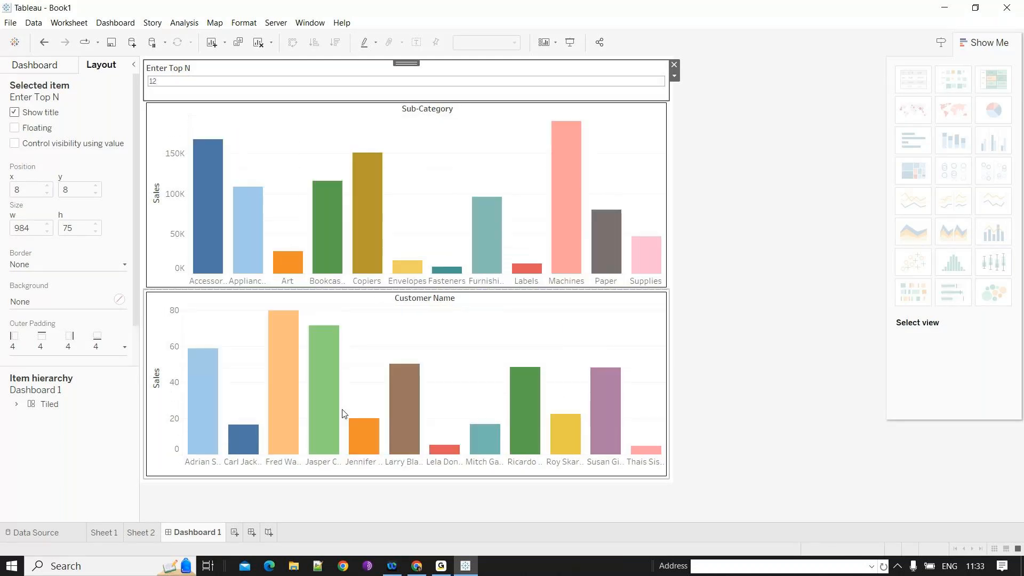
- Switch to Sheet 2 and show the Enter Top N parameter control on that worksheet
left_click(685, 388)
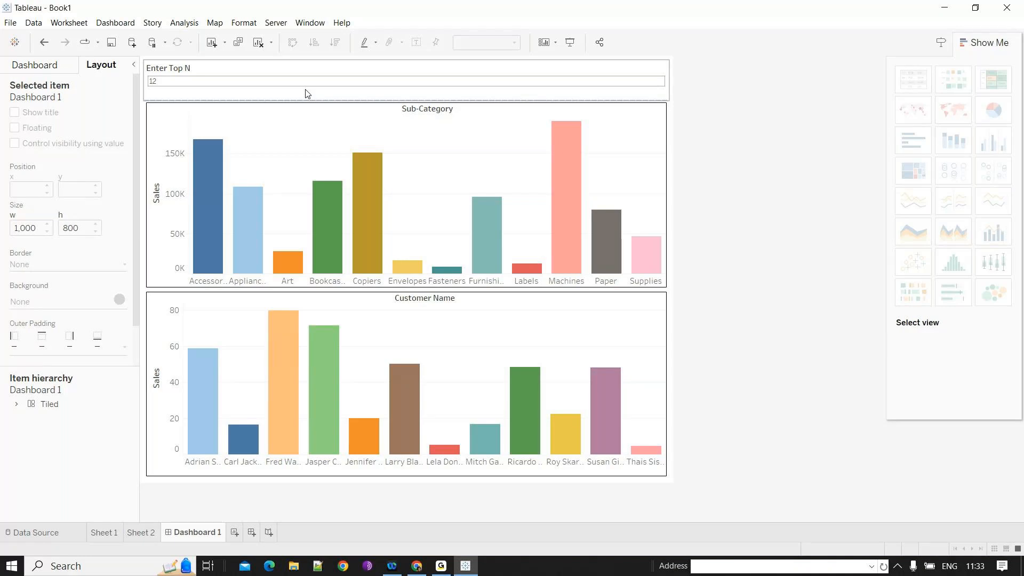
mouse_move(197, 441)
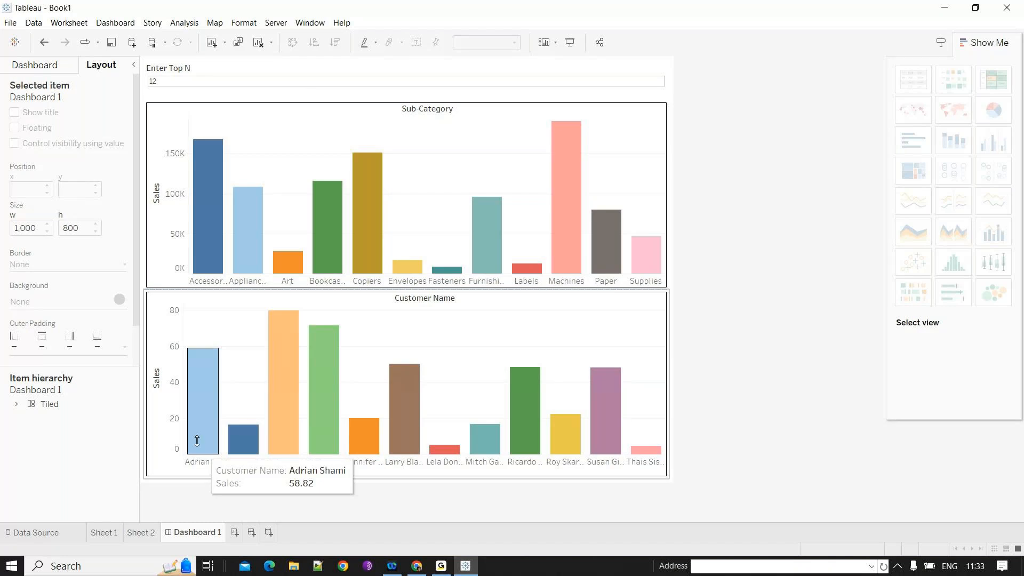
left_click(182, 85)
mouse_move(583, 212)
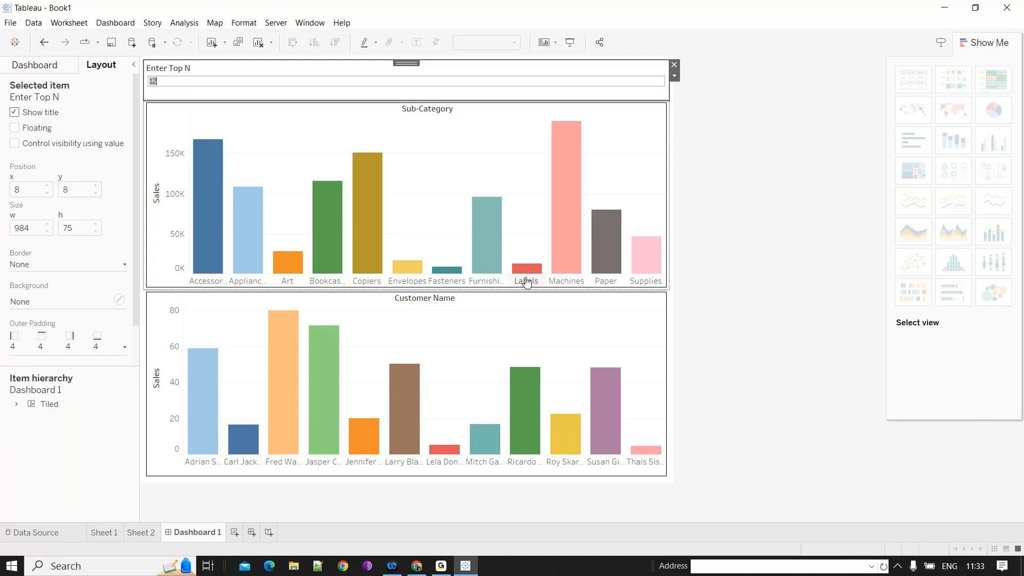
left_click(142, 532)
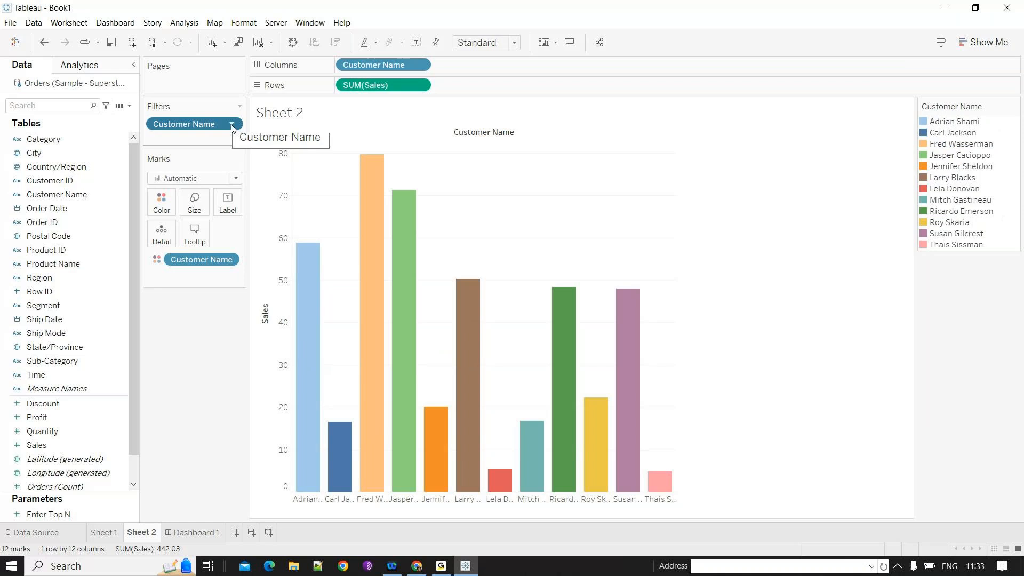
right_click(79, 514)
left_click(158, 331)
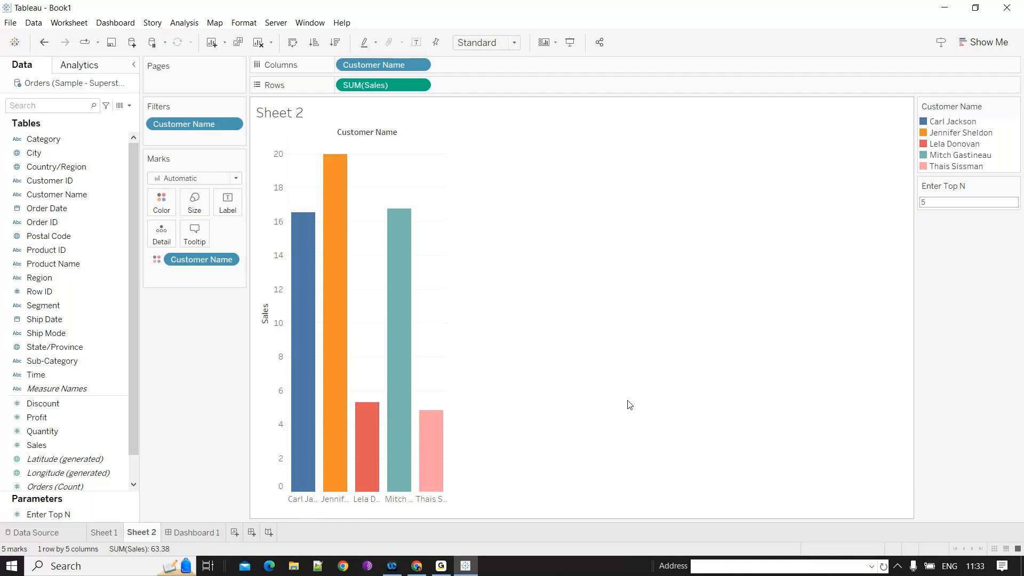
- Open the options menu of the Customer Name field in the data pane
left_click(81, 200)
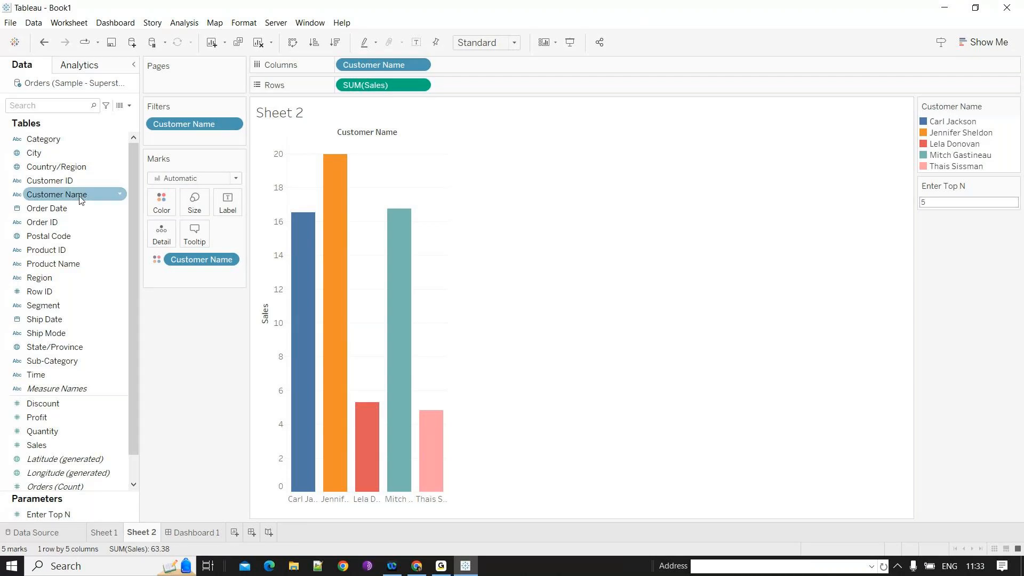
left_click(120, 196)
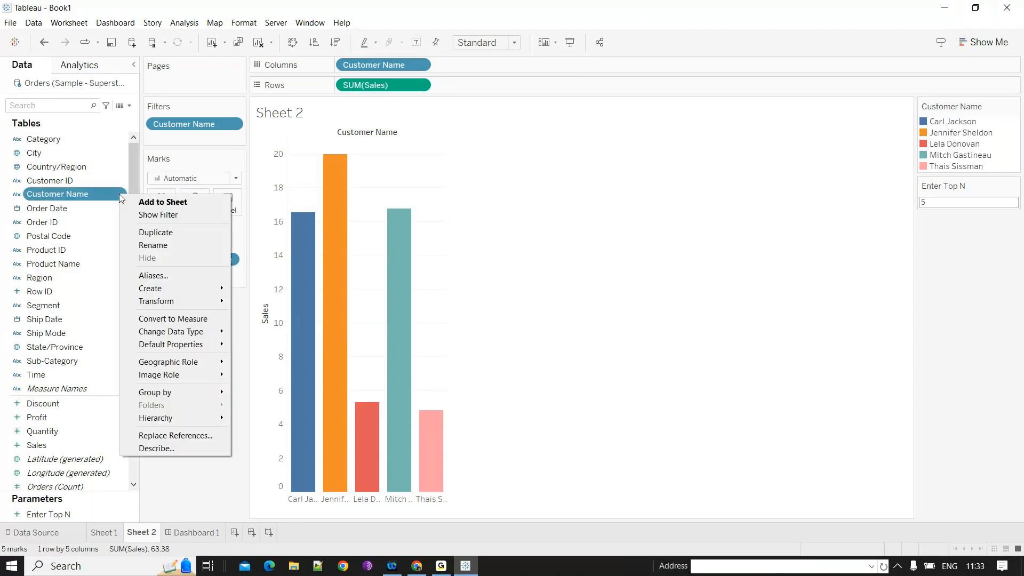
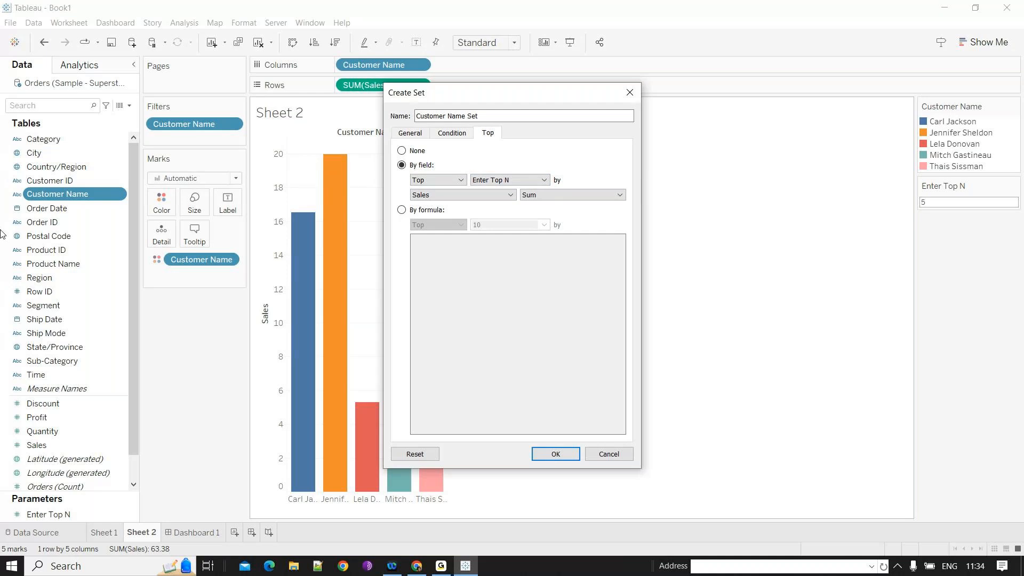
- Create Customer Name Set containing the top Enter Top N customers by the sum of Sales
key("Return")
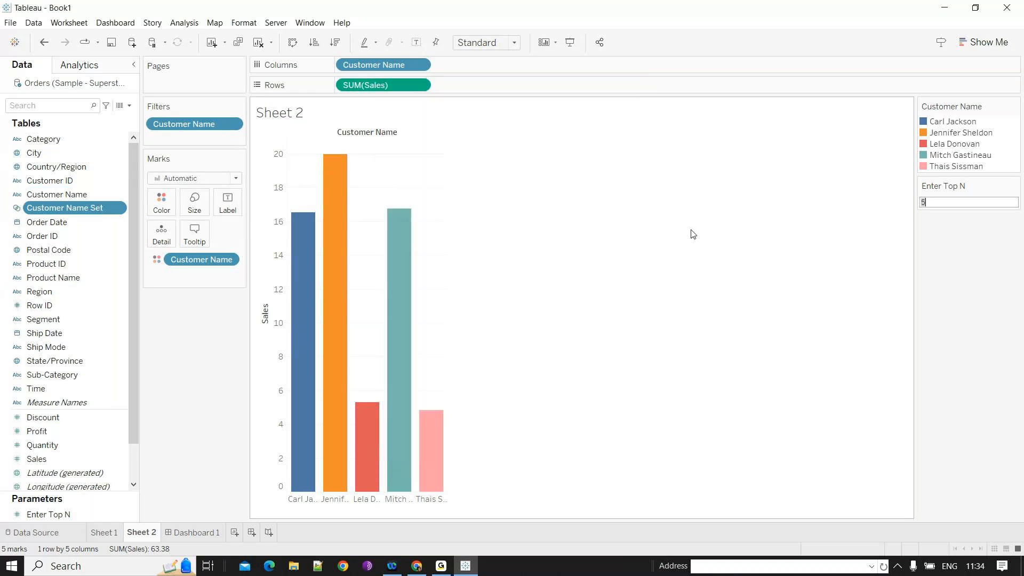
mouse_move(328, 387)
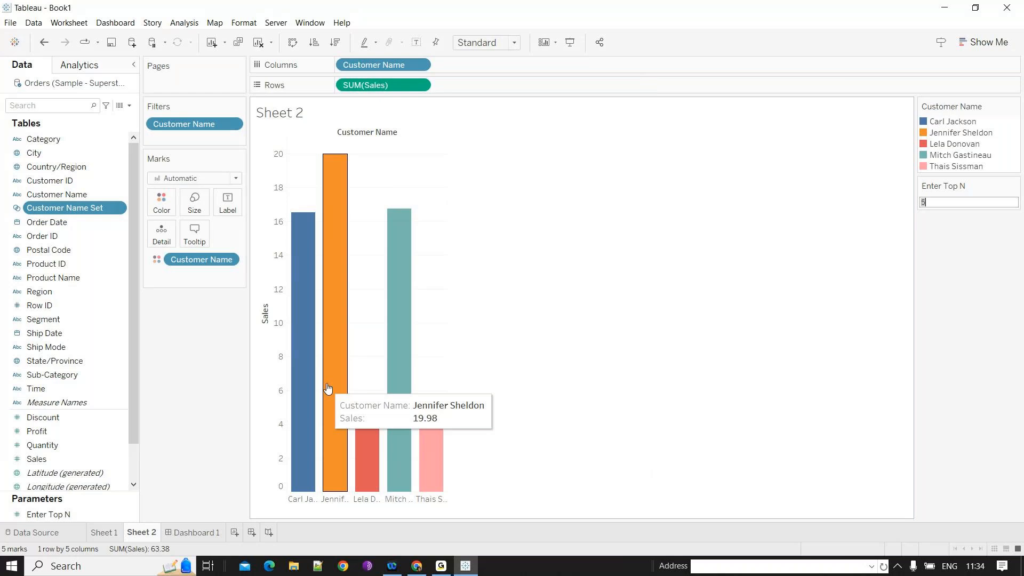
mouse_move(430, 478)
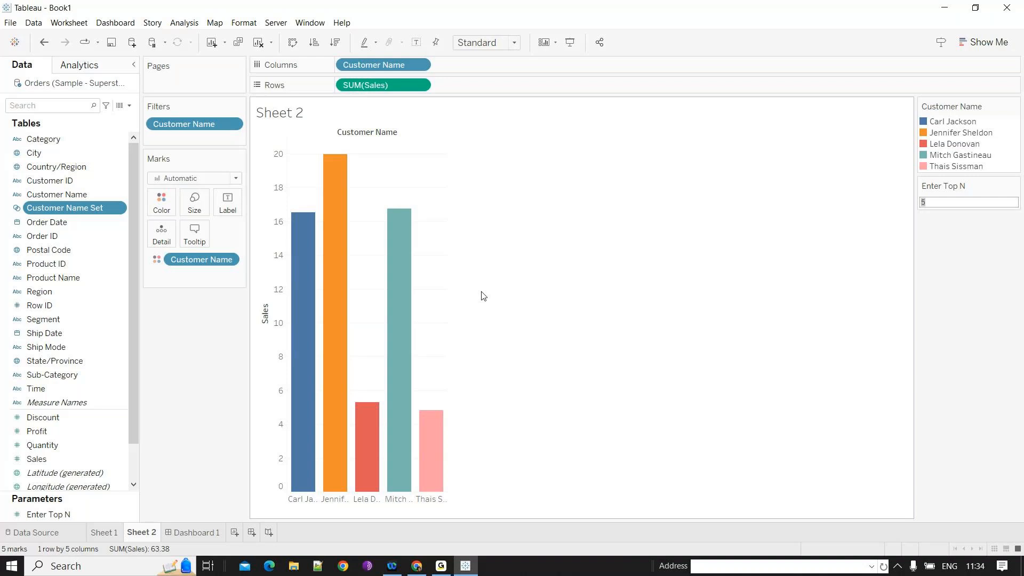
mouse_move(417, 409)
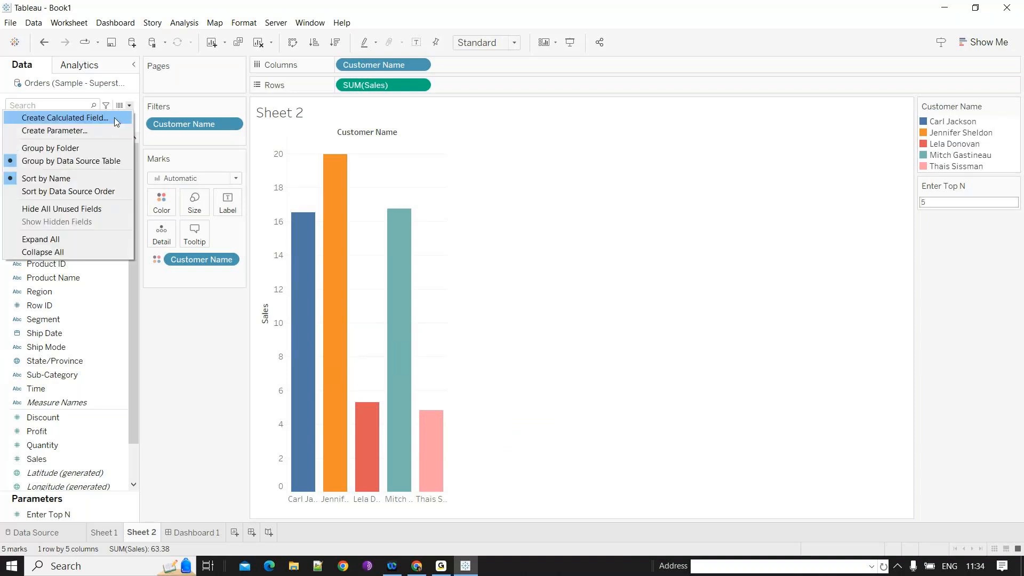
left_click(114, 117)
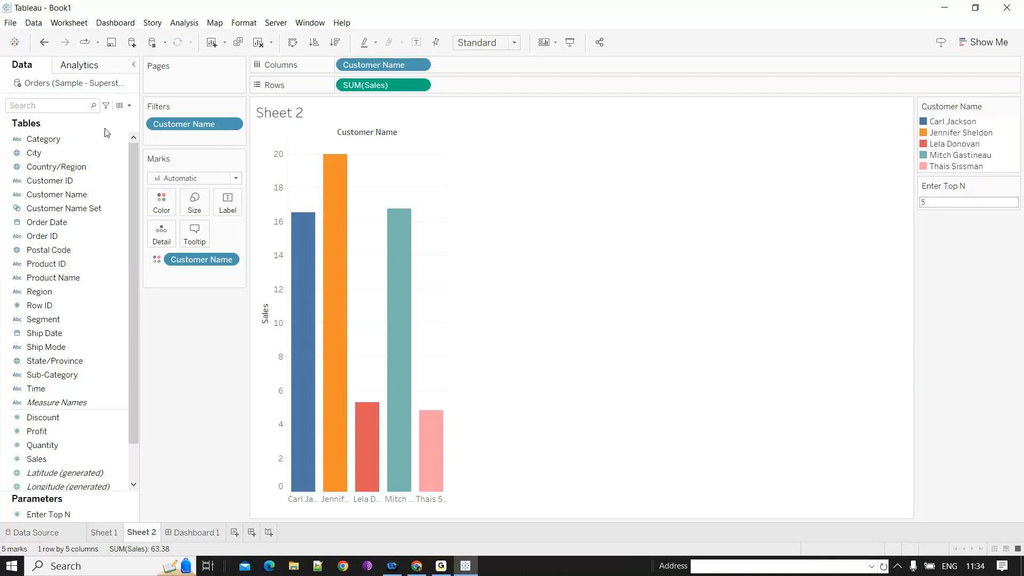
left_click(130, 106)
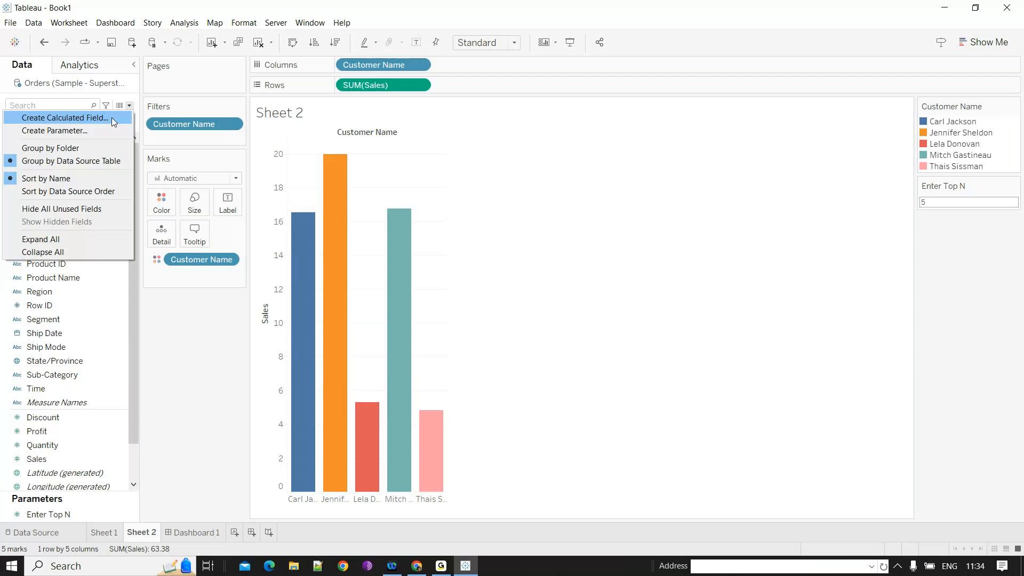
left_click(111, 131)
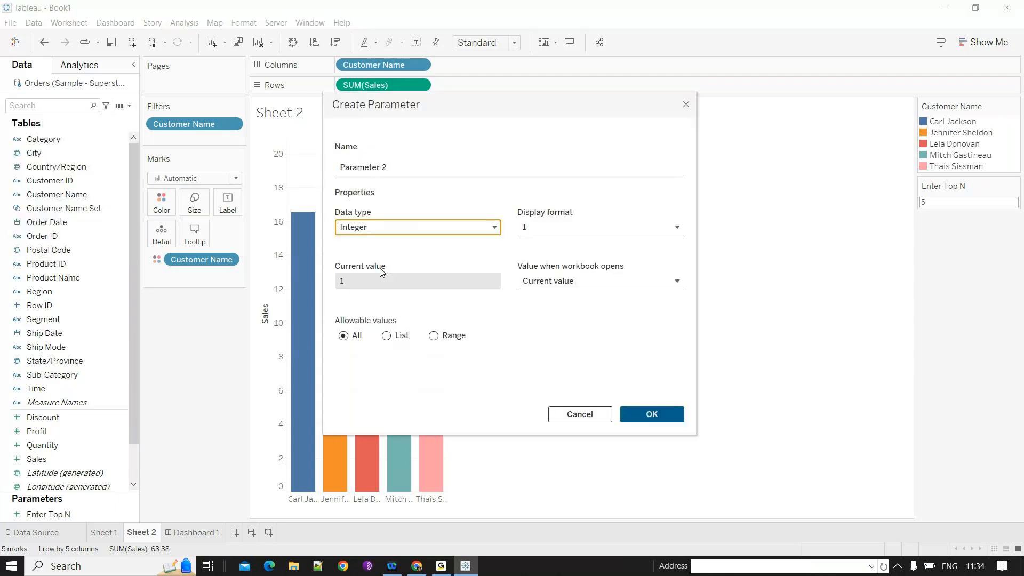
left_click(384, 229)
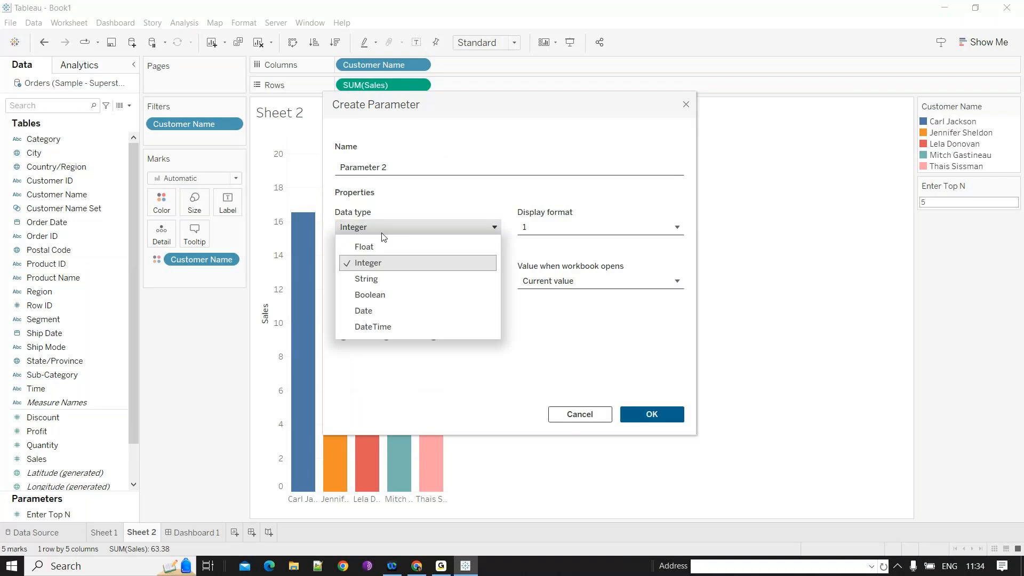
left_click(364, 311)
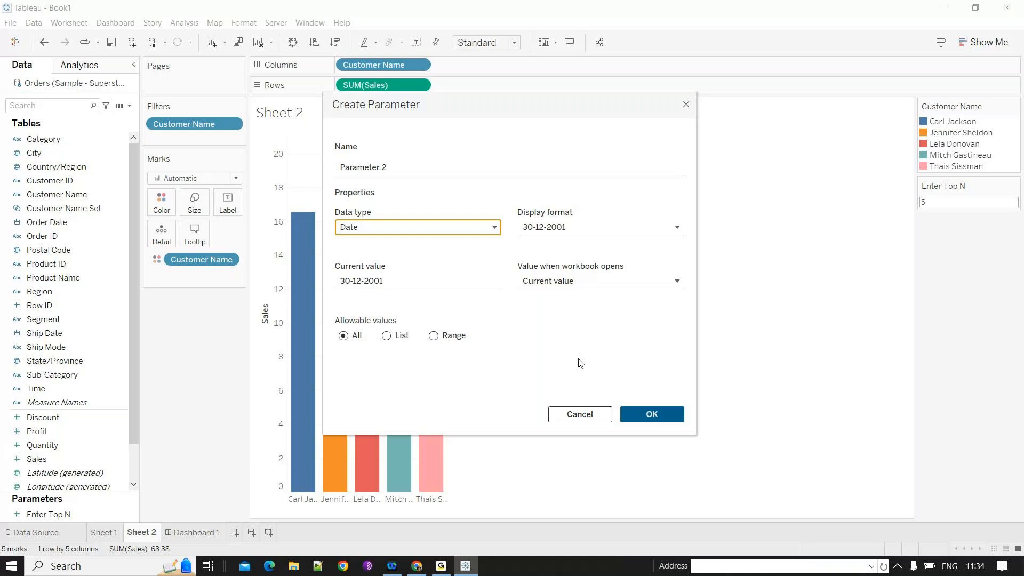
left_click(580, 414)
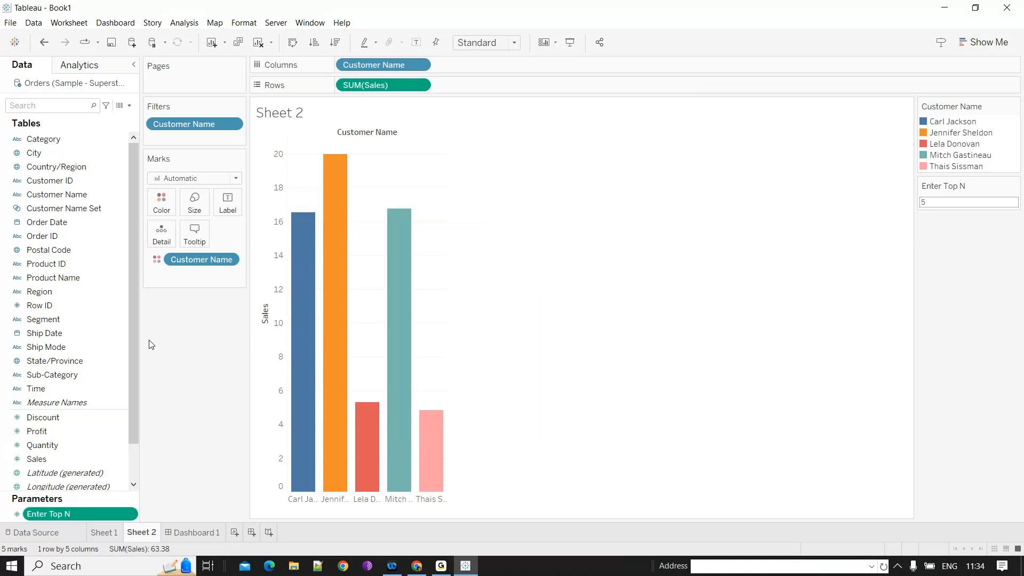
- Edit Enter Top N to allow a list of values 1, 2, 4, 6, 8, 10, 12, 14, 15 and 16
left_click(131, 514)
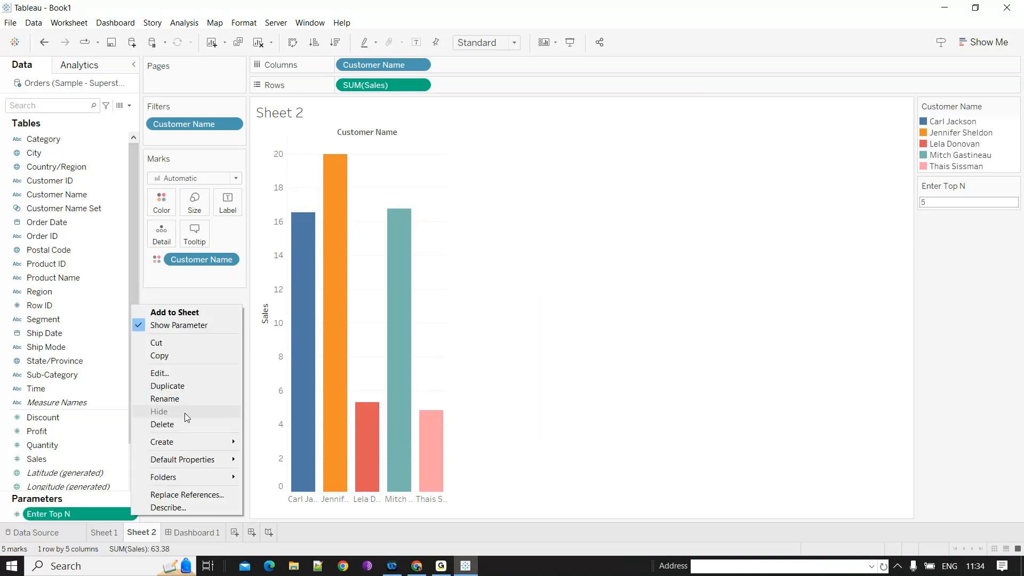
left_click(159, 373)
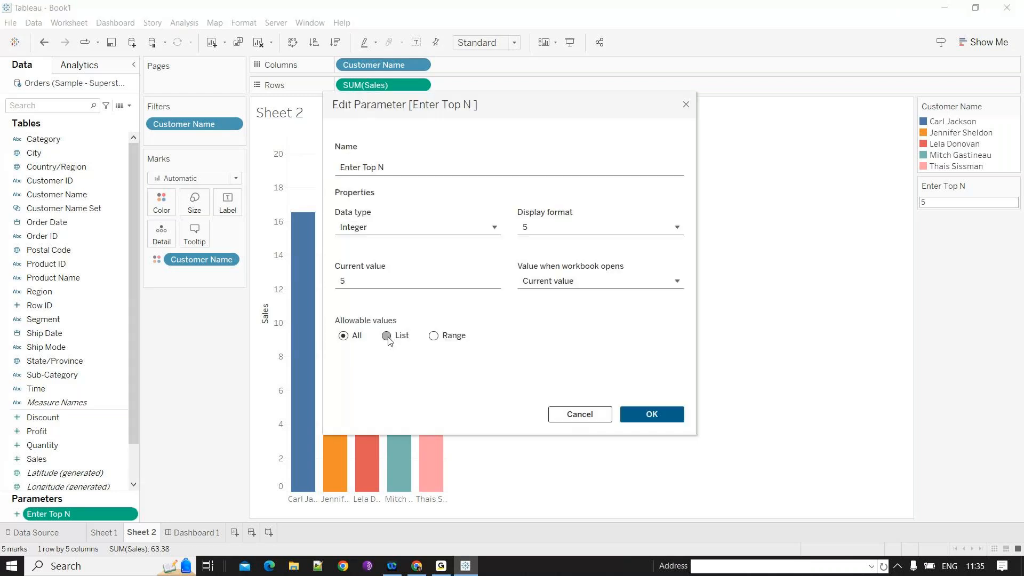
left_click(387, 336)
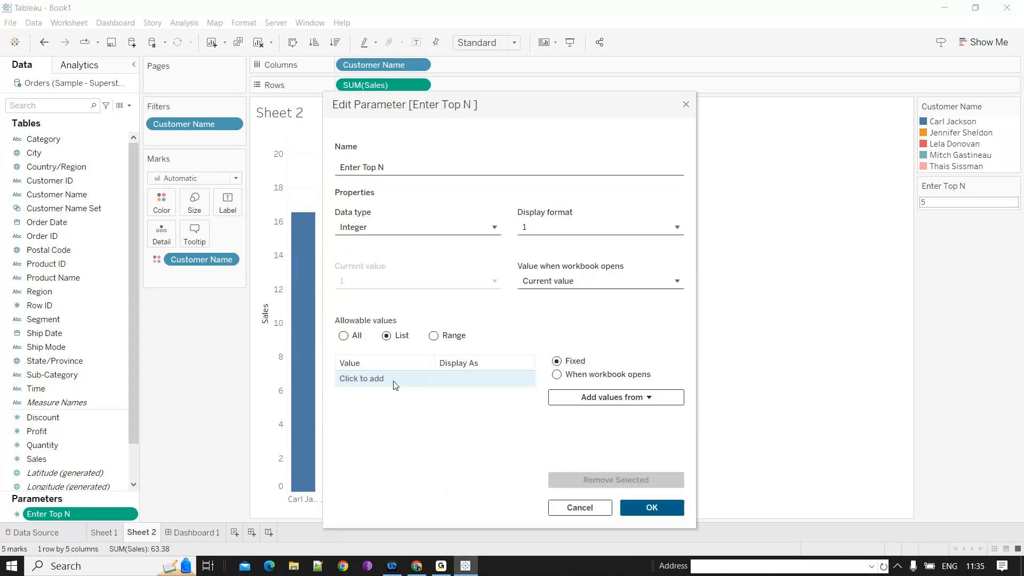
left_click(395, 379)
type("2")
key("Return")
type("4")
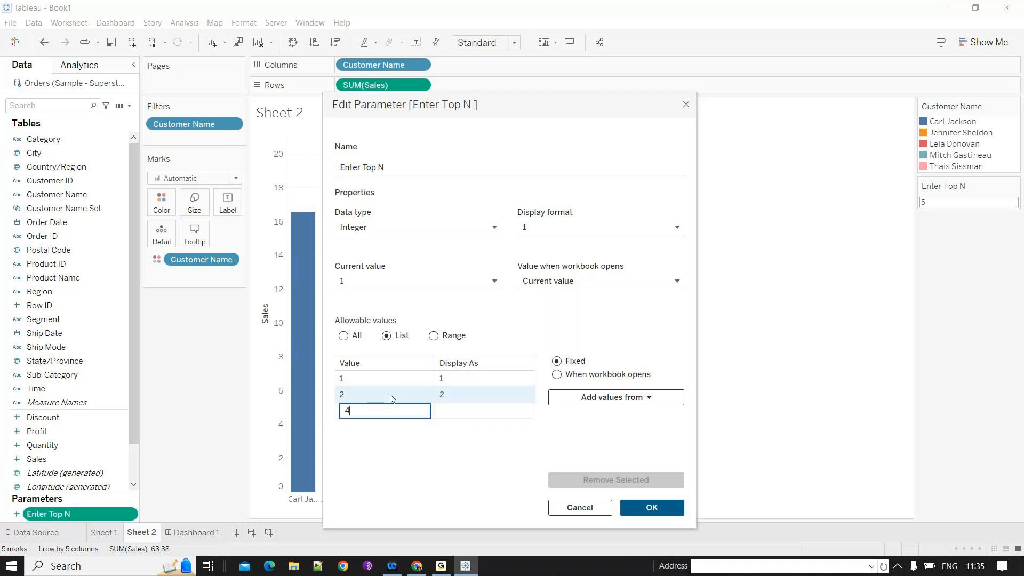
key("Return")
type("6")
key("Return")
type("8")
key("Return")
type("10")
key("Return")
type("12")
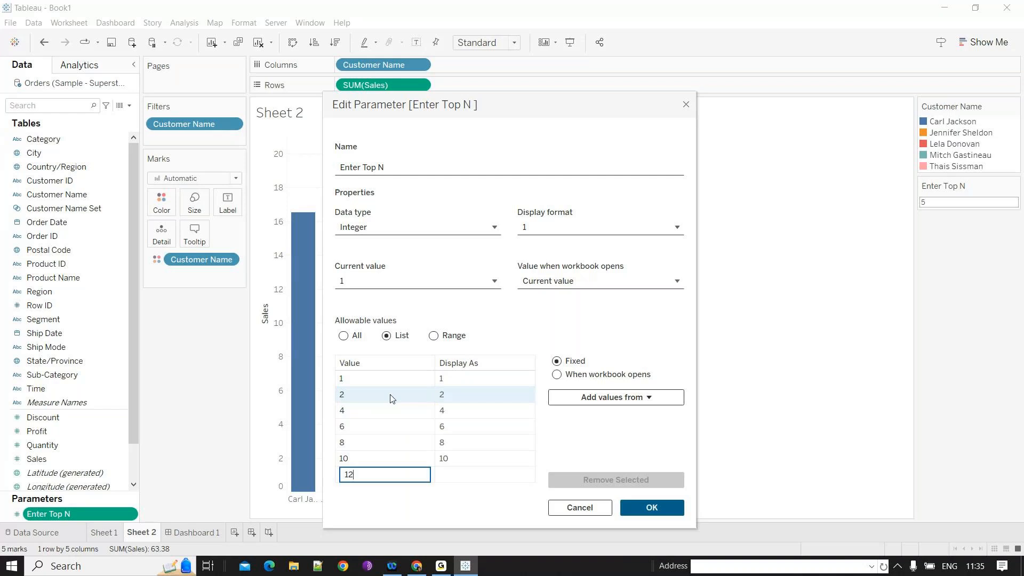
key("Return")
type("1")
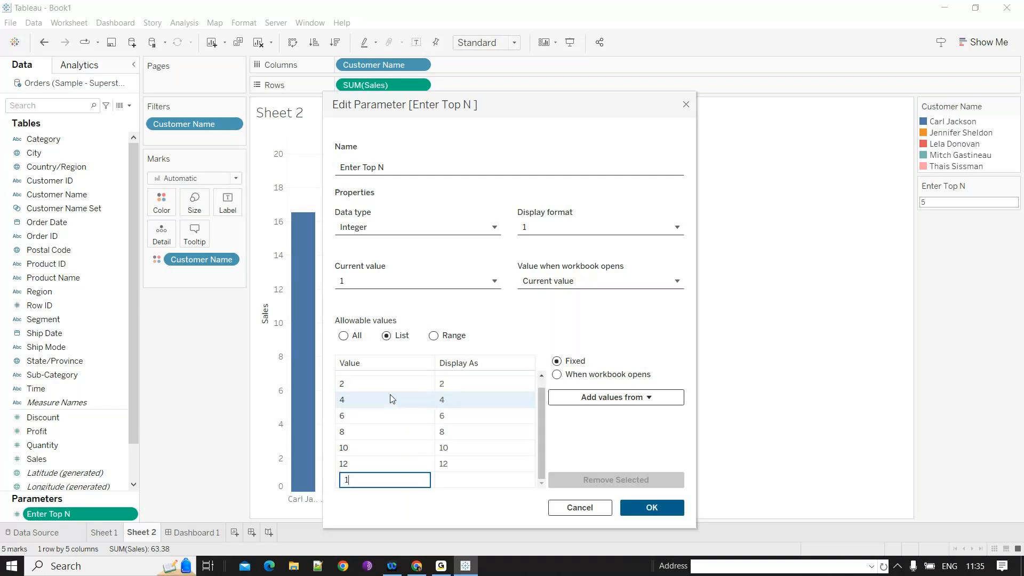
type("4")
key("Return")
type("15")
key("Return")
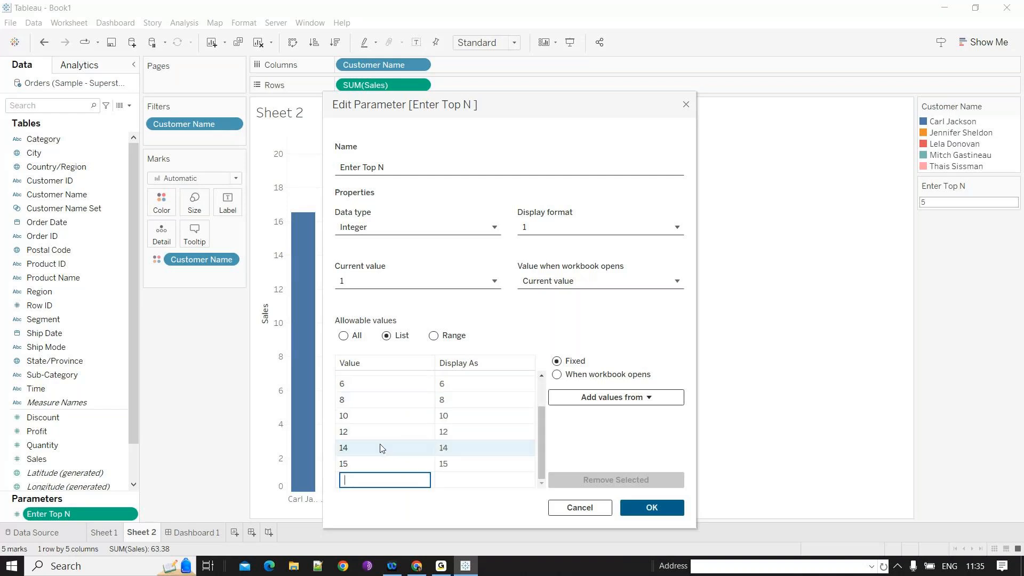
type("16")
key("Return")
- Show the Enter Top N control as a compact list and pick 6, then 14
left_click(1014, 141)
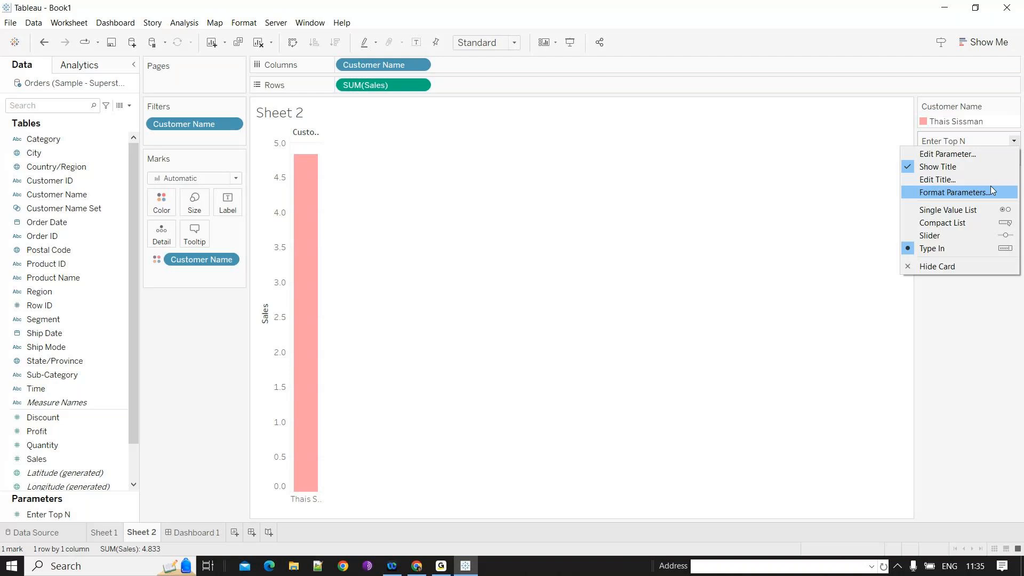
left_click(991, 186)
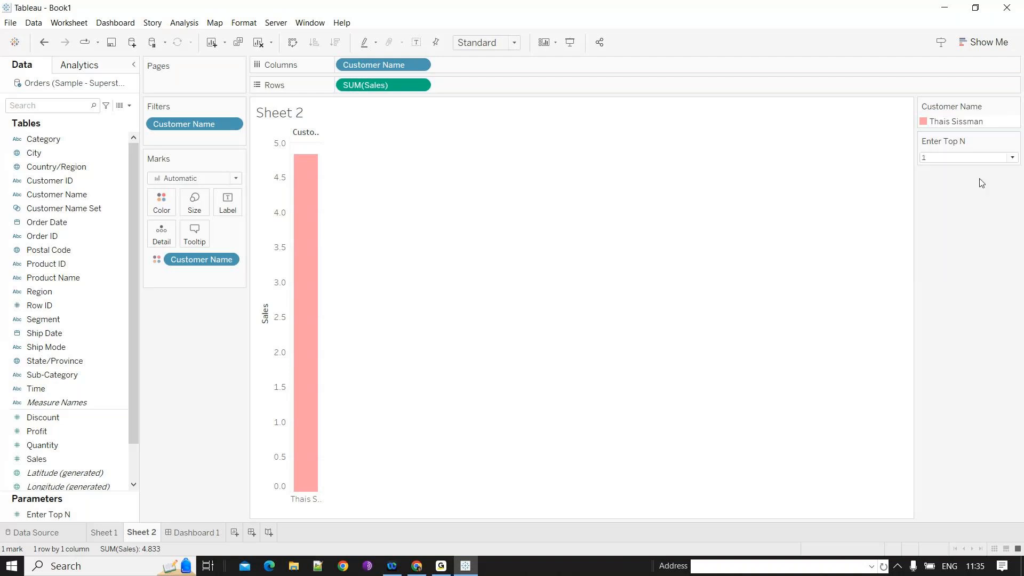
left_click(1013, 158)
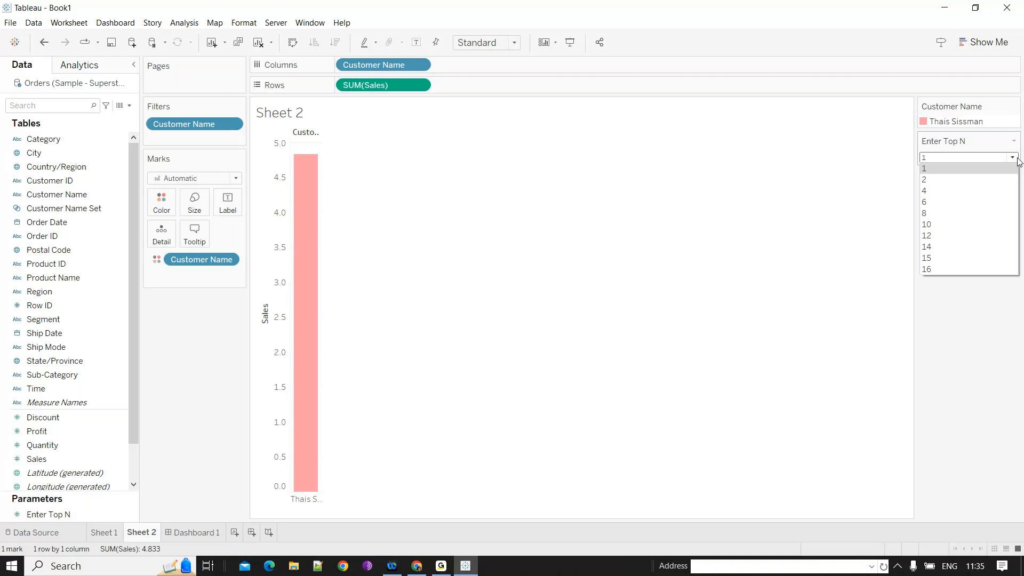
left_click(995, 201)
left_click(1011, 215)
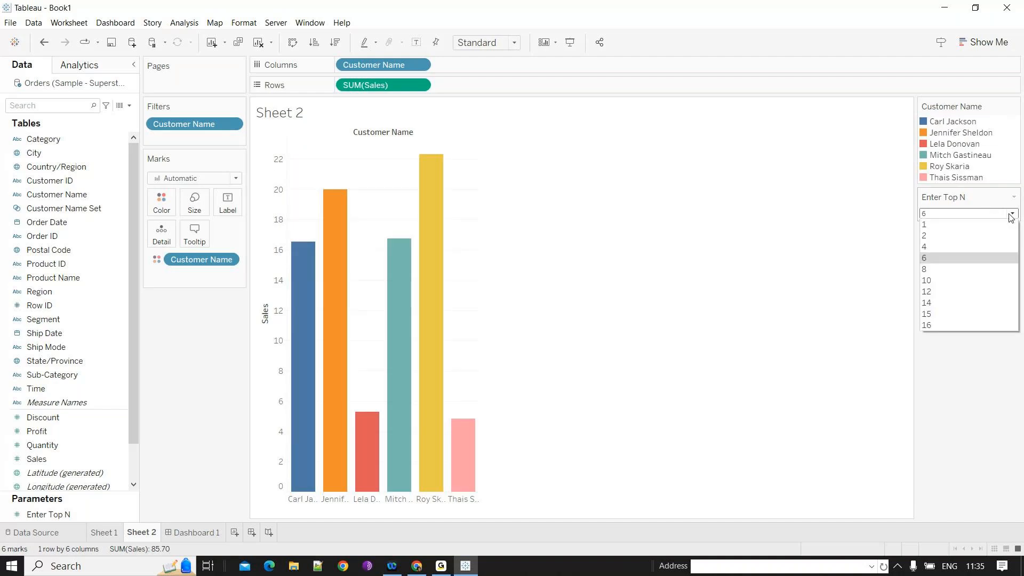
left_click(955, 303)
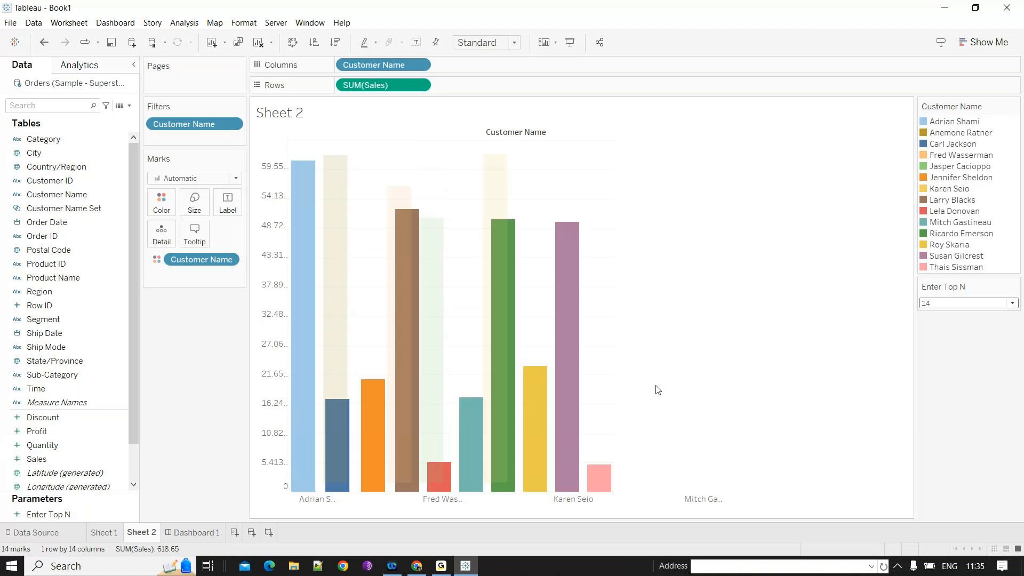
- Change Enter Top N's allowable values to a range from minimum 1 to maximum 16
double_click(113, 509)
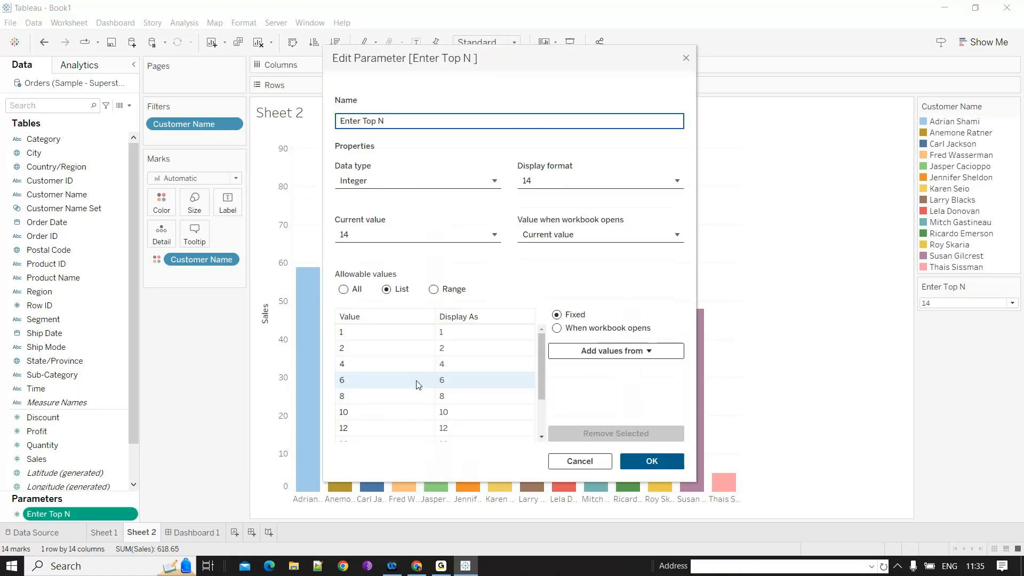
scroll(416, 395, "down", 2)
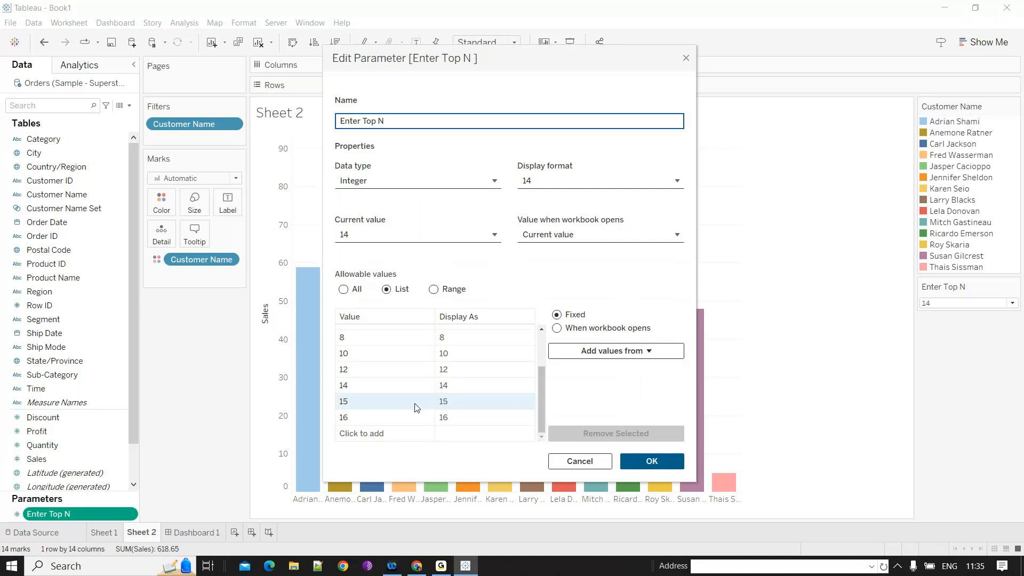
left_click(434, 289)
left_click_drag(432, 362, 411, 367)
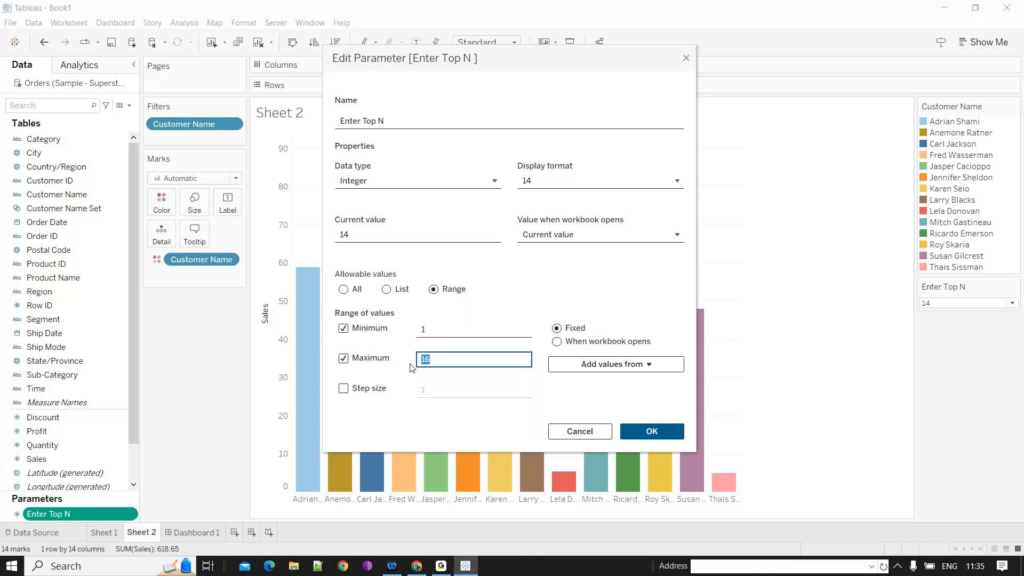
key("Return")
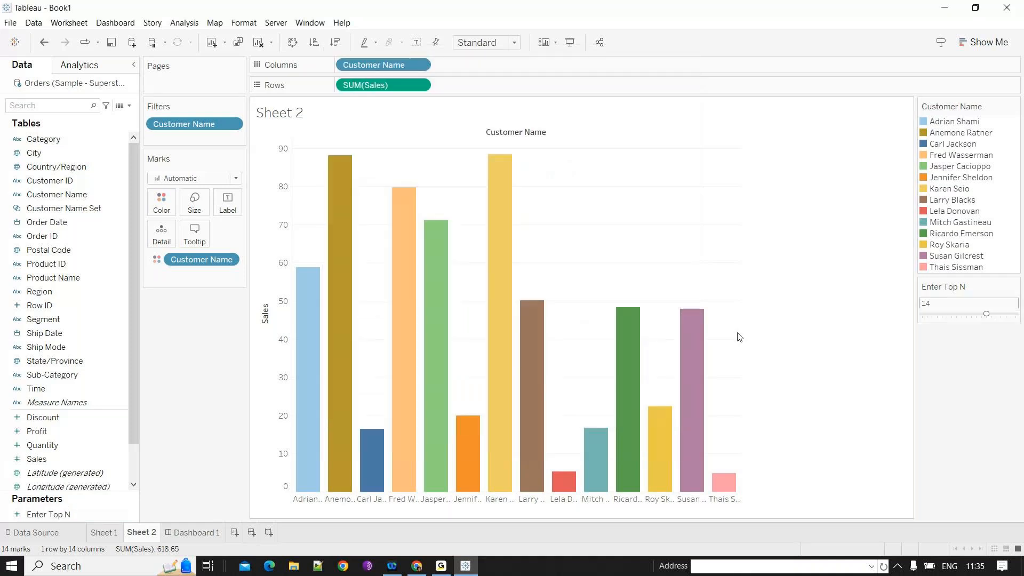
- Switch the Enter Top N control to type-in and set the value to 20
left_click(999, 315)
left_click(1015, 326)
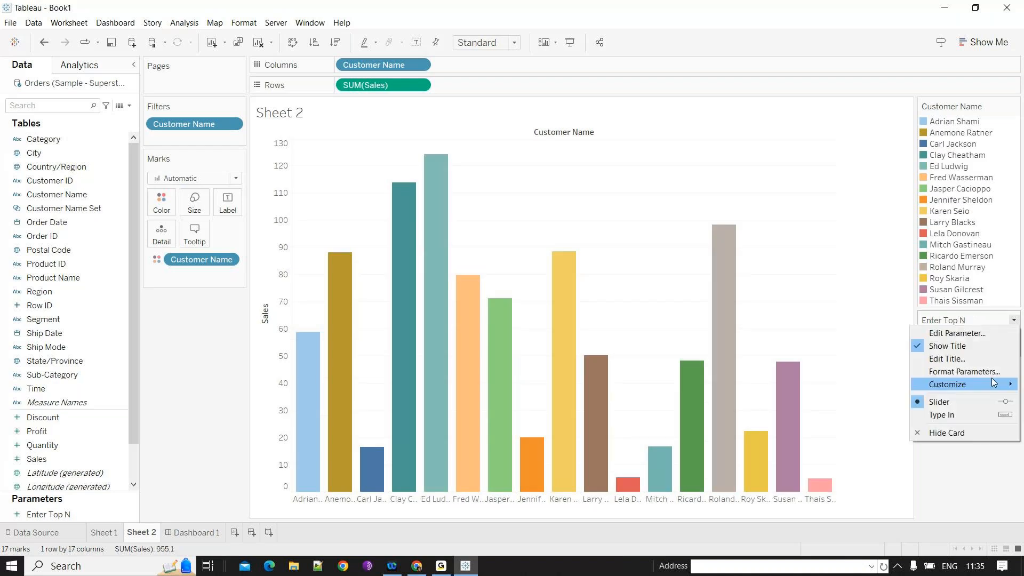
left_click(949, 415)
type("2")
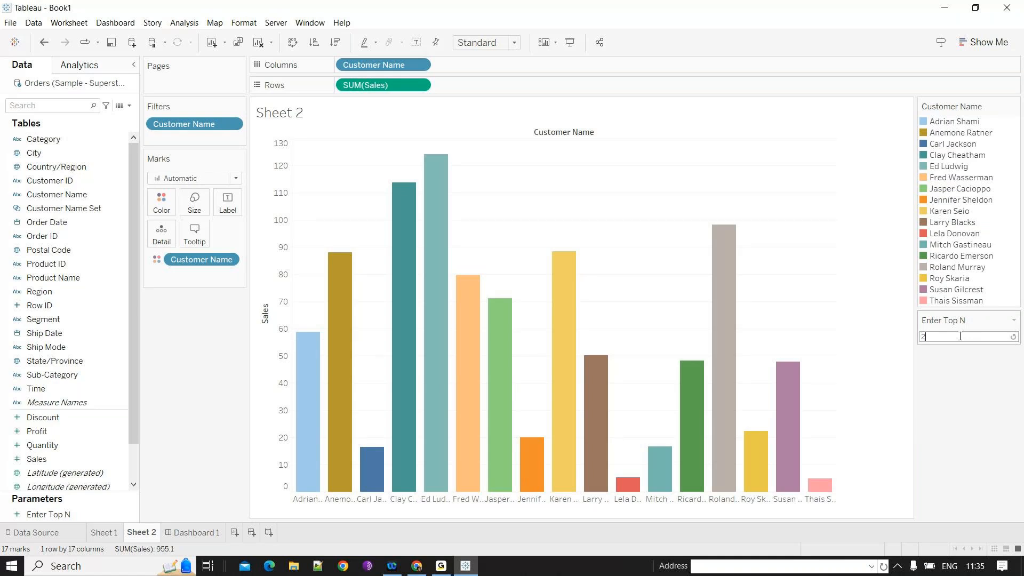
type("0")
key("Return")
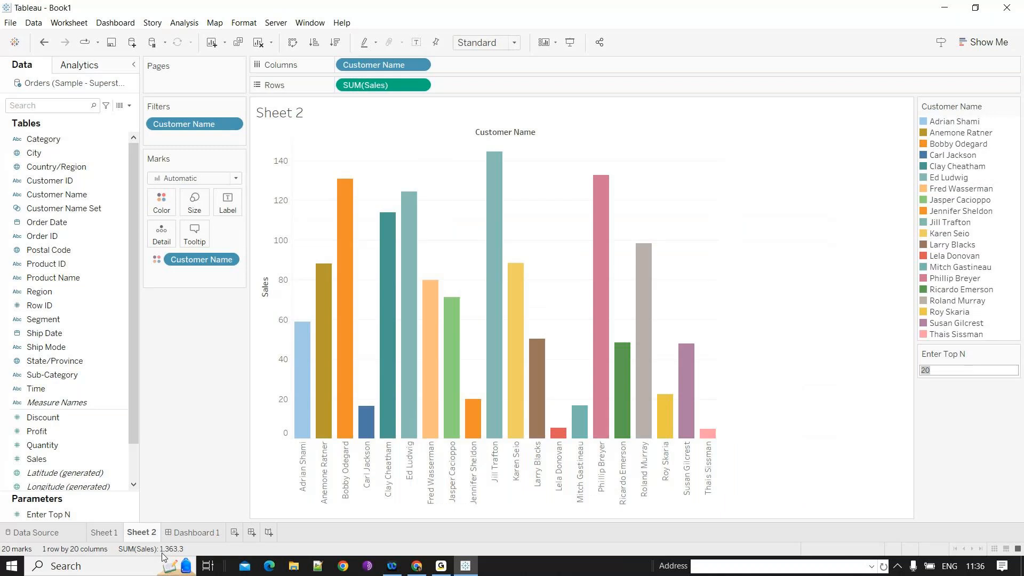
- Open the Enter Top N parameter settings to review its range
double_click(59, 515)
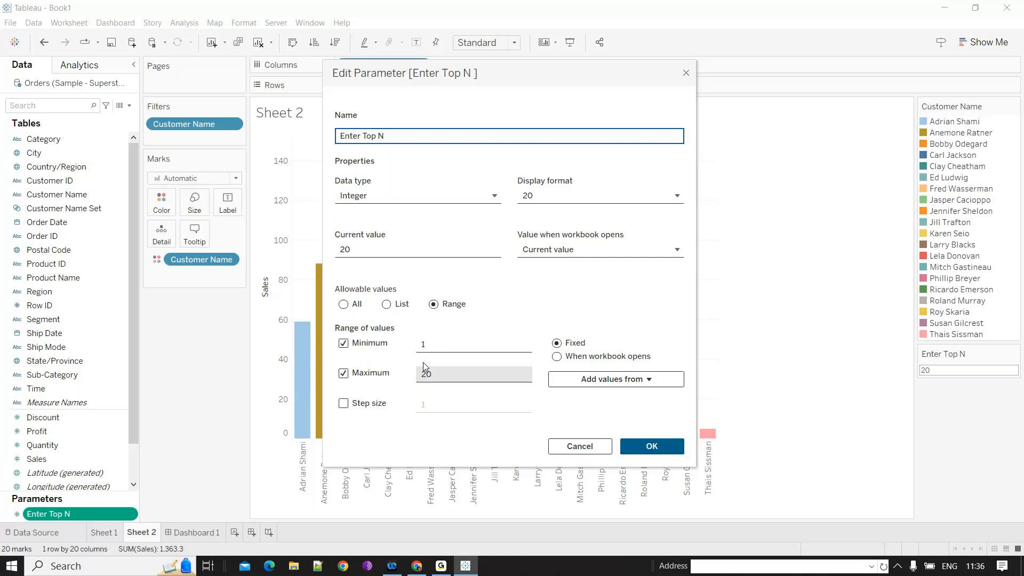
key("Return")
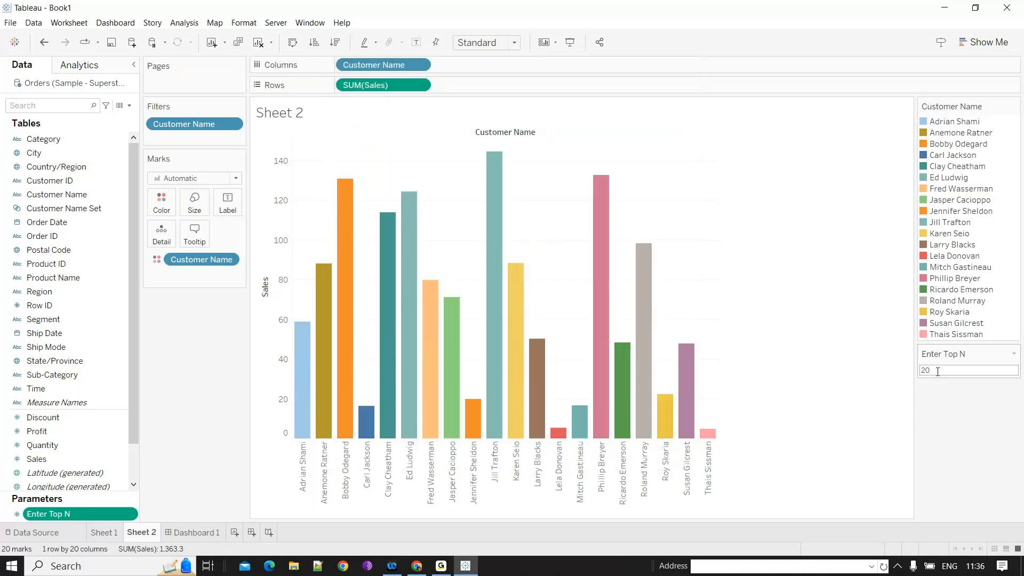
- Try to set Enter Top N to 23 from the type-in control
double_click(937, 371)
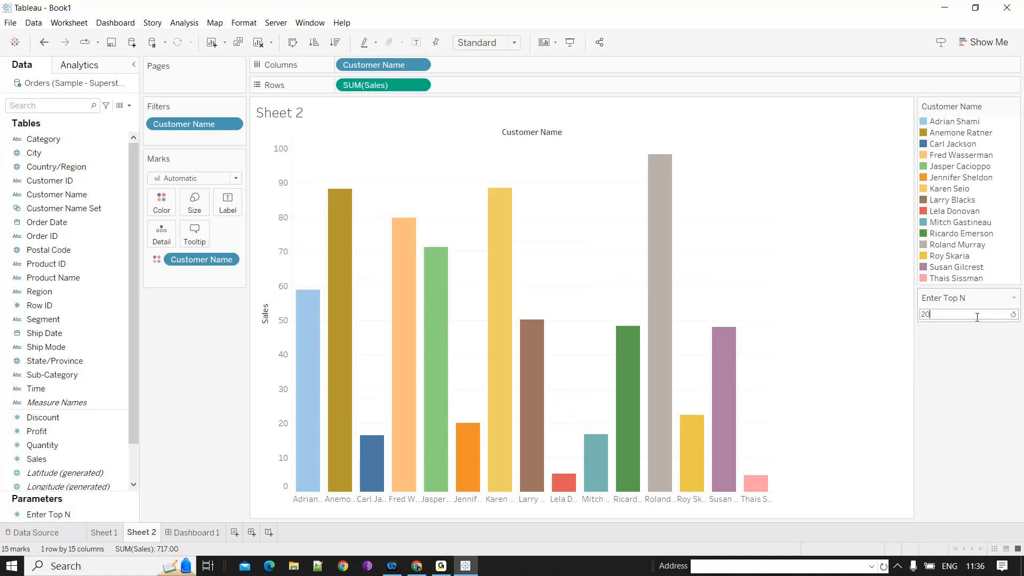
key("BackSpace")
type("3")
left_click(959, 363)
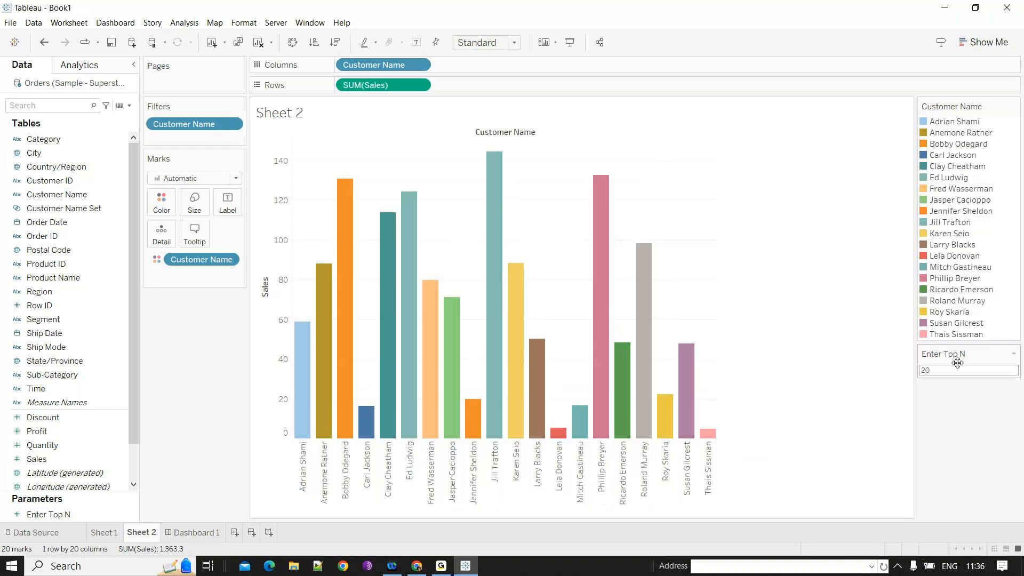